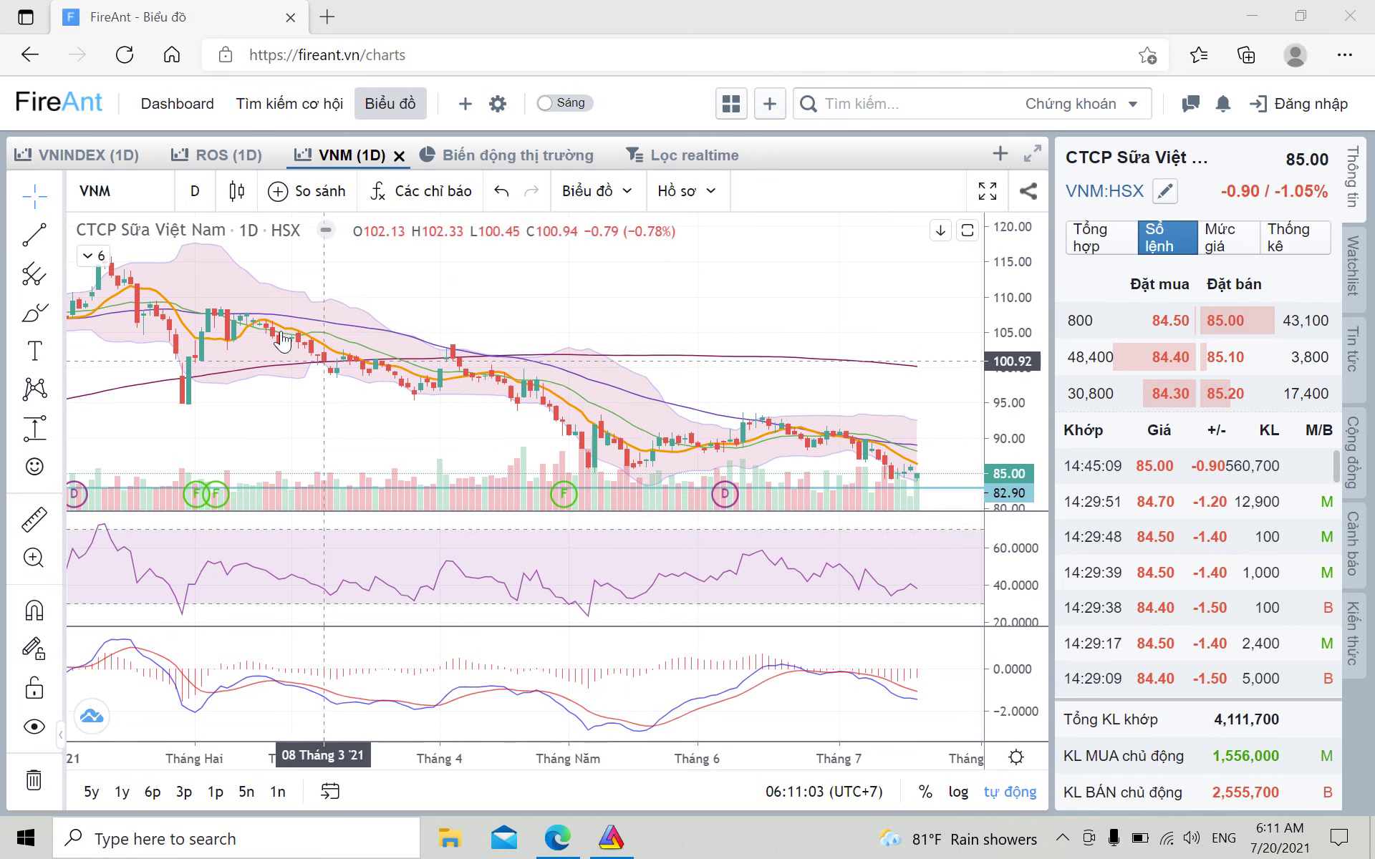
- Load the PC1 stock in the current price chart instead of VNM
left_click(122, 203)
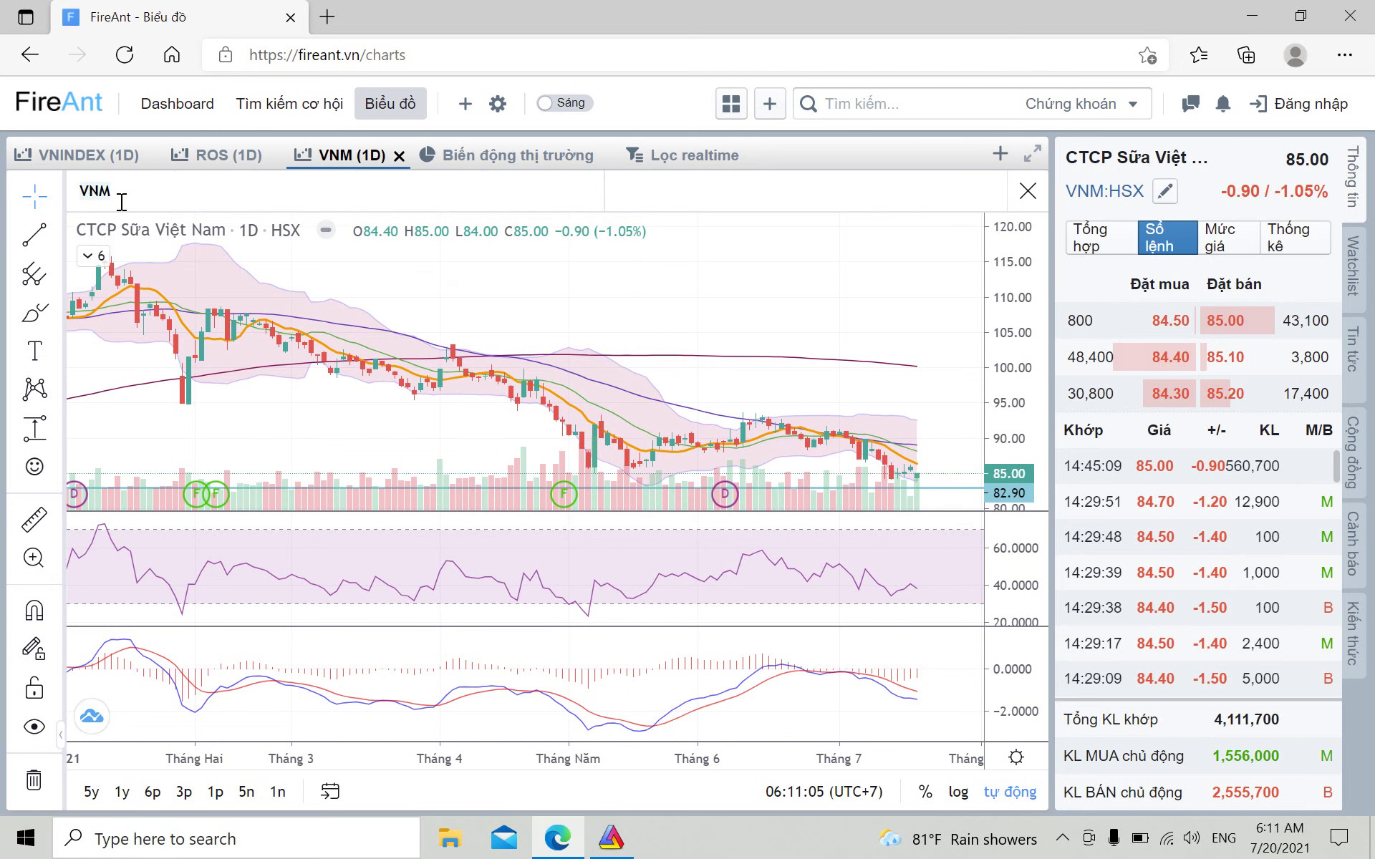
type("PC1")
key("Return")
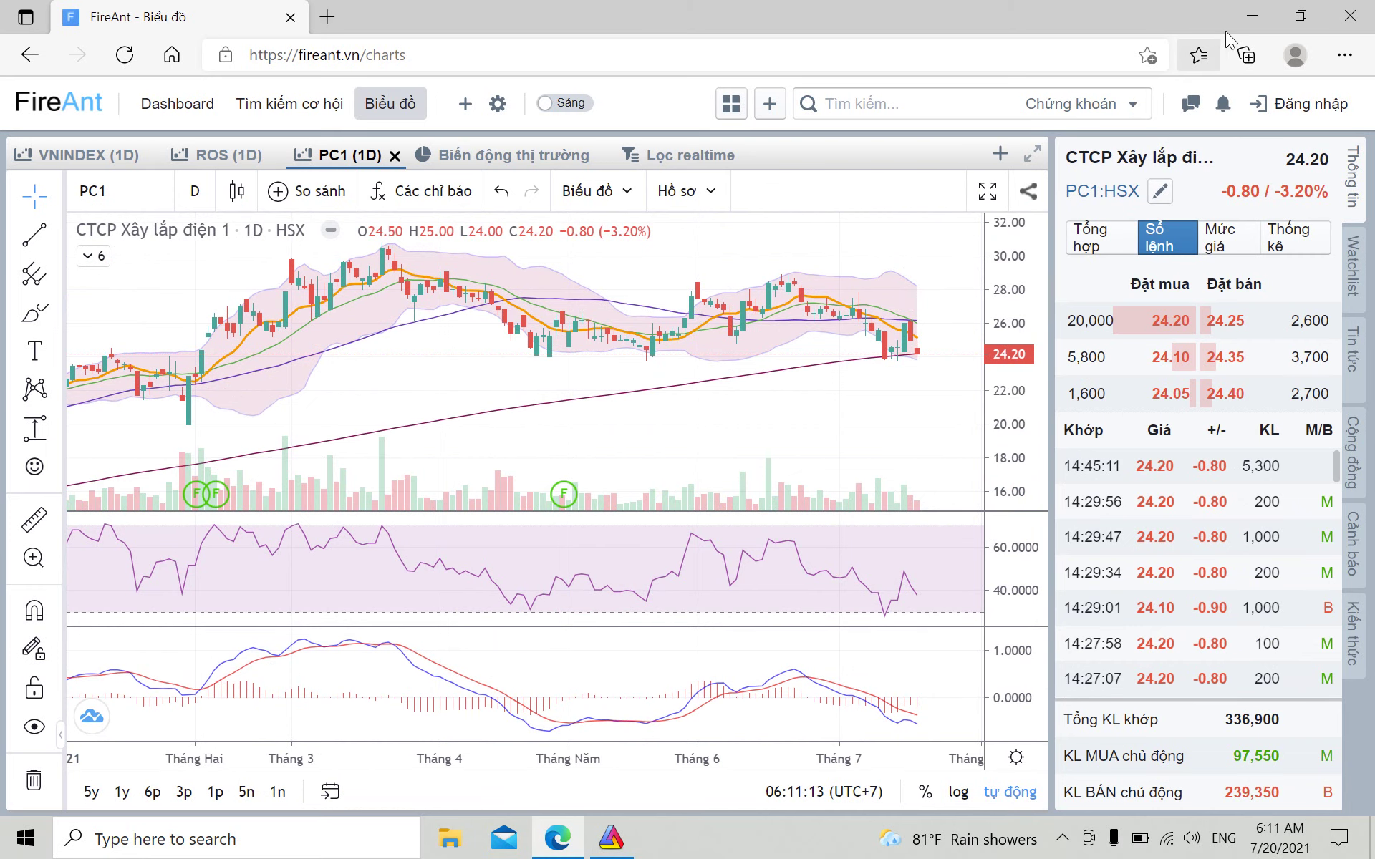
- Minimize the open windows, refresh the desktop, and open the workbook Định Giá CP.xlsx, dismissing its activation notice
left_click(1251, 15)
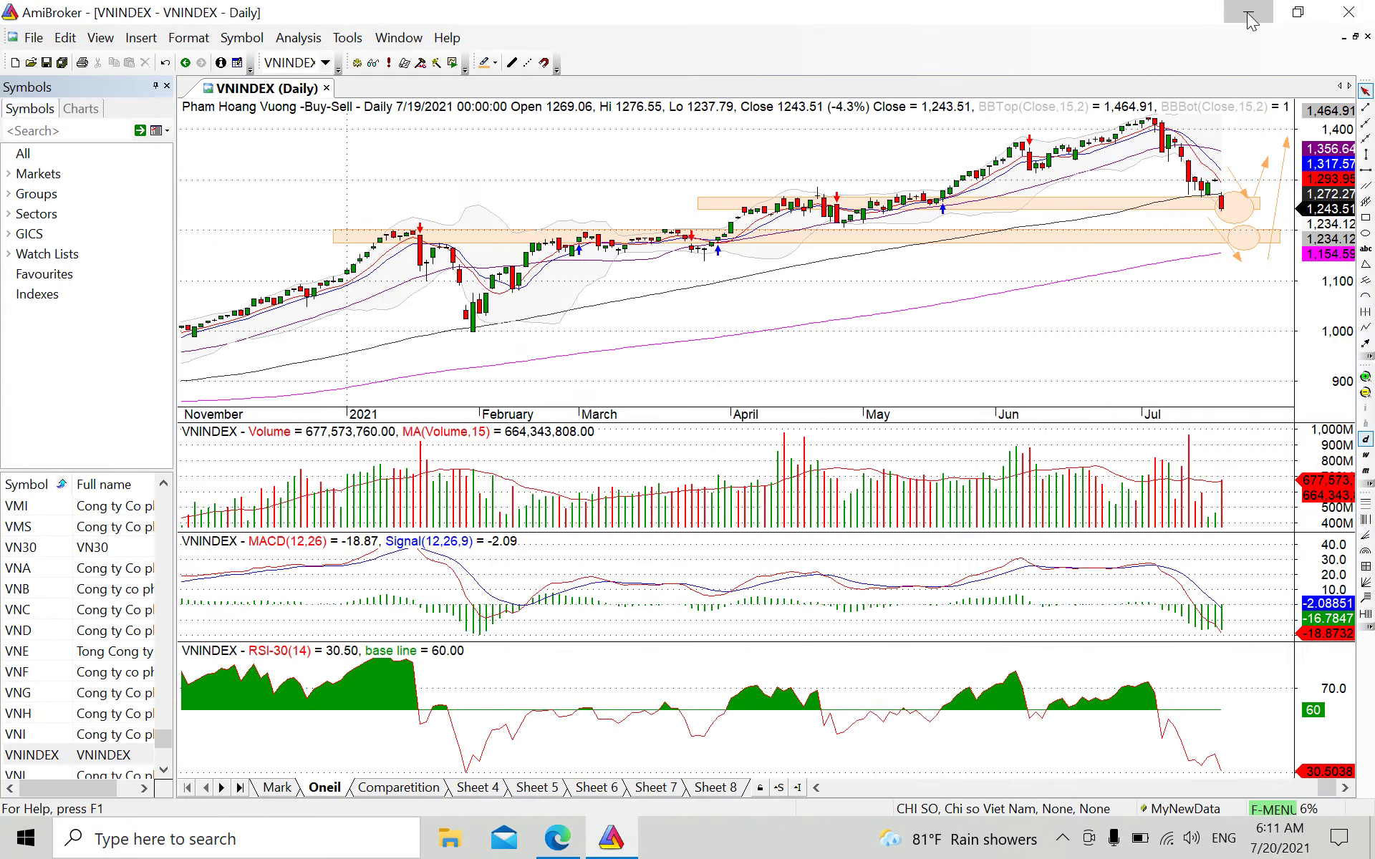
left_click(1251, 16)
right_click(766, 245)
left_click(786, 303)
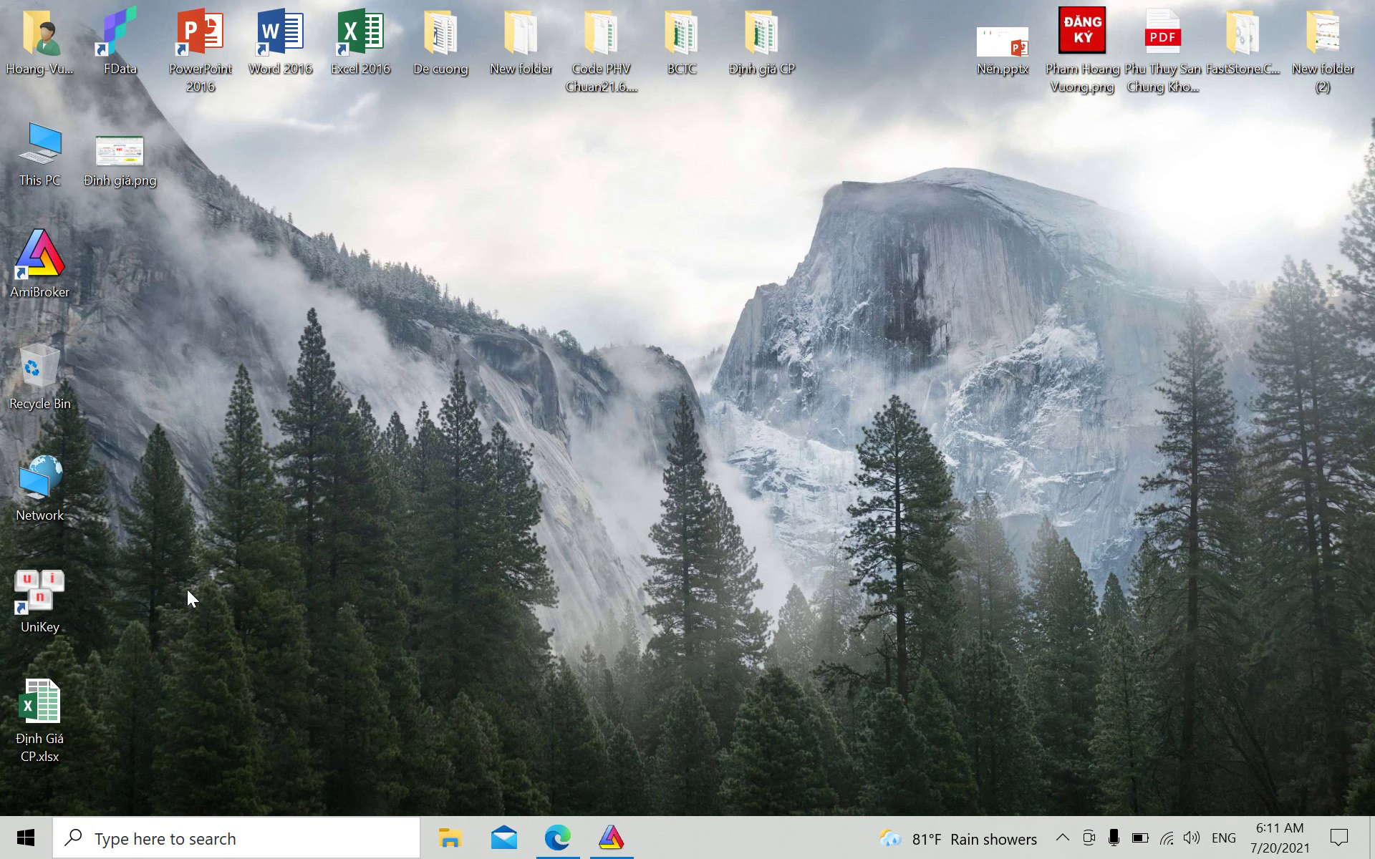
double_click(48, 701)
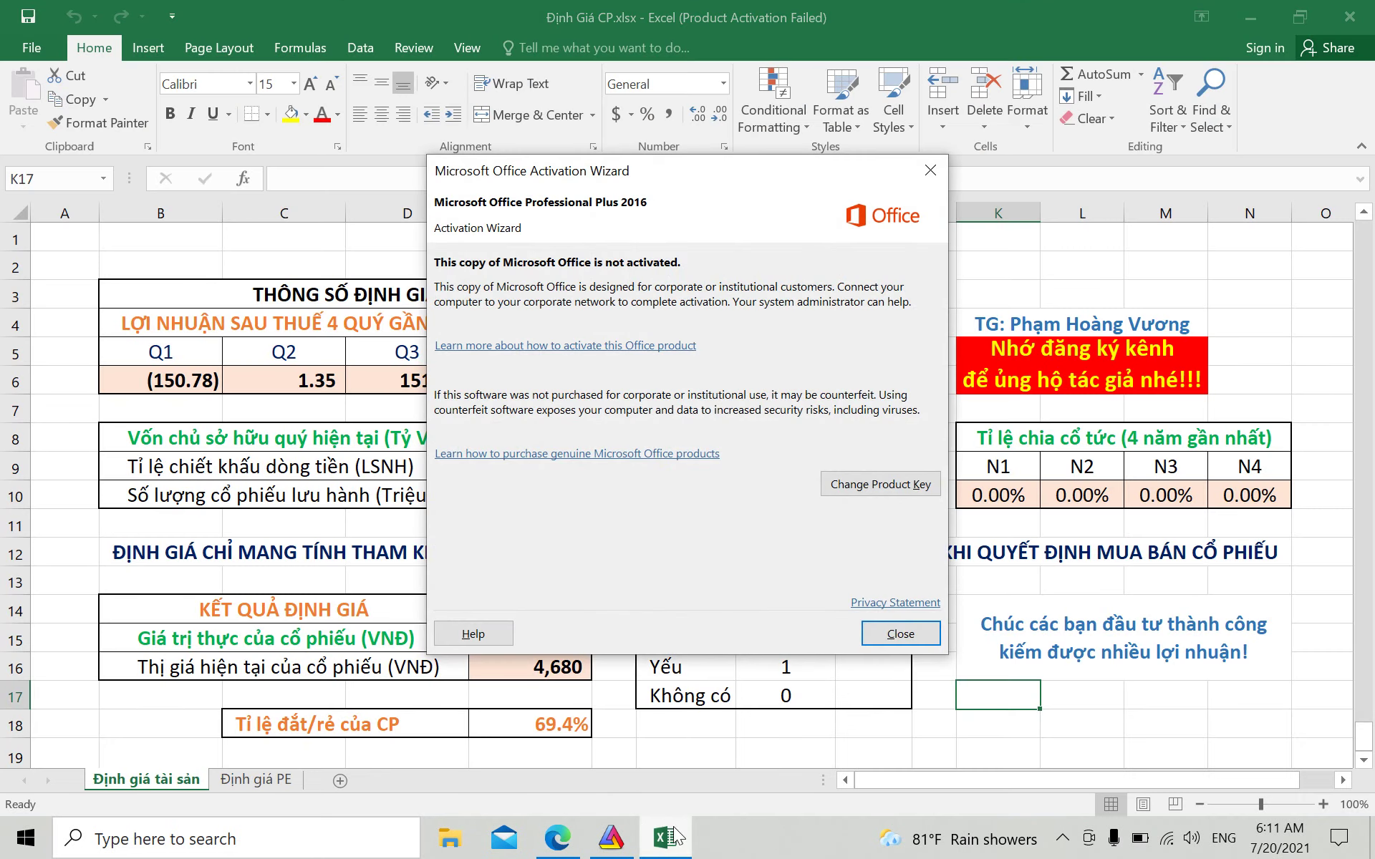
left_click(876, 632)
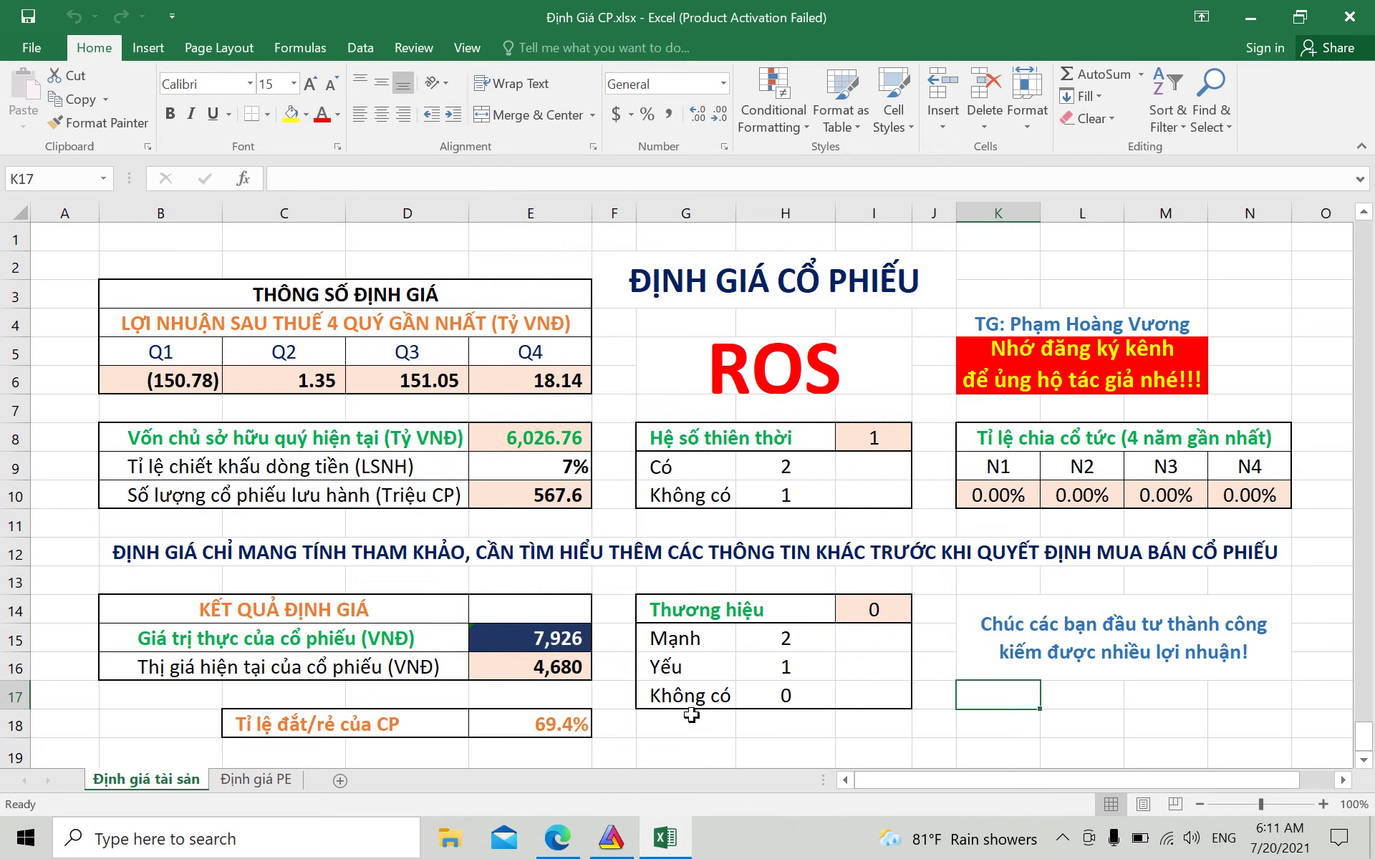
- Replace the stock ticker under the ĐỊNH GIÁ CỔ PHIẾU heading with PC1
left_click(776, 381)
type("PC")
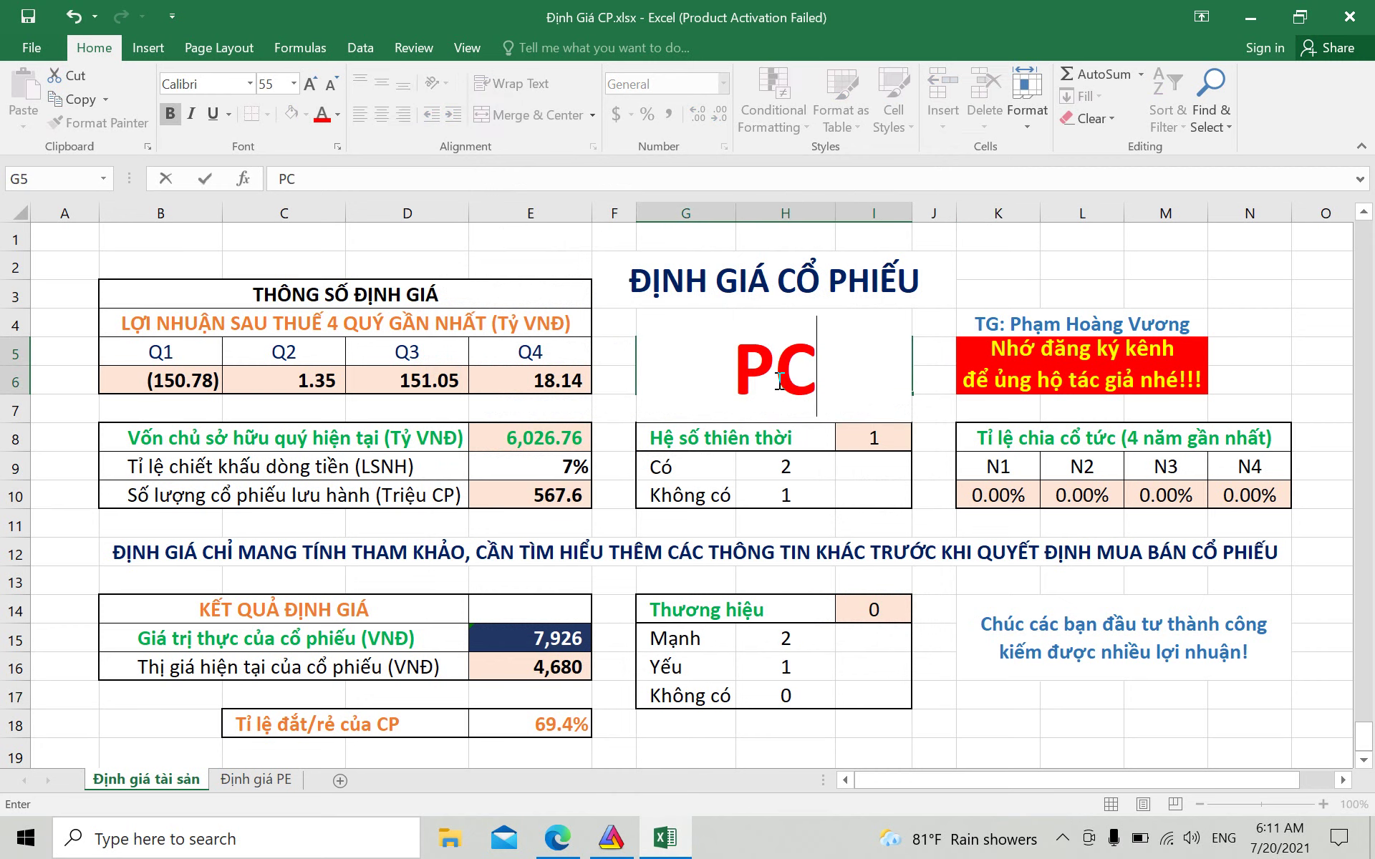
type("1")
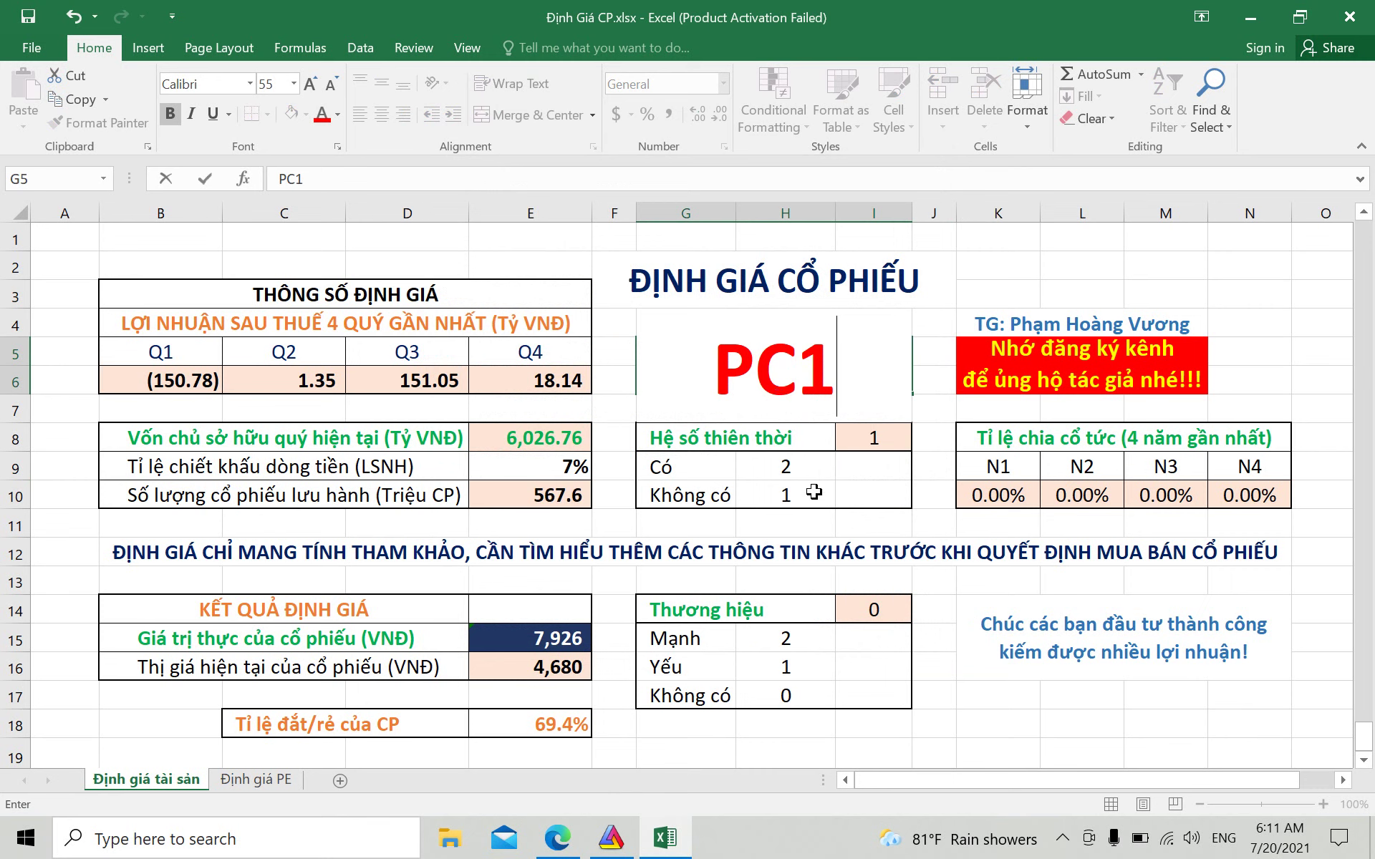
left_click(920, 579)
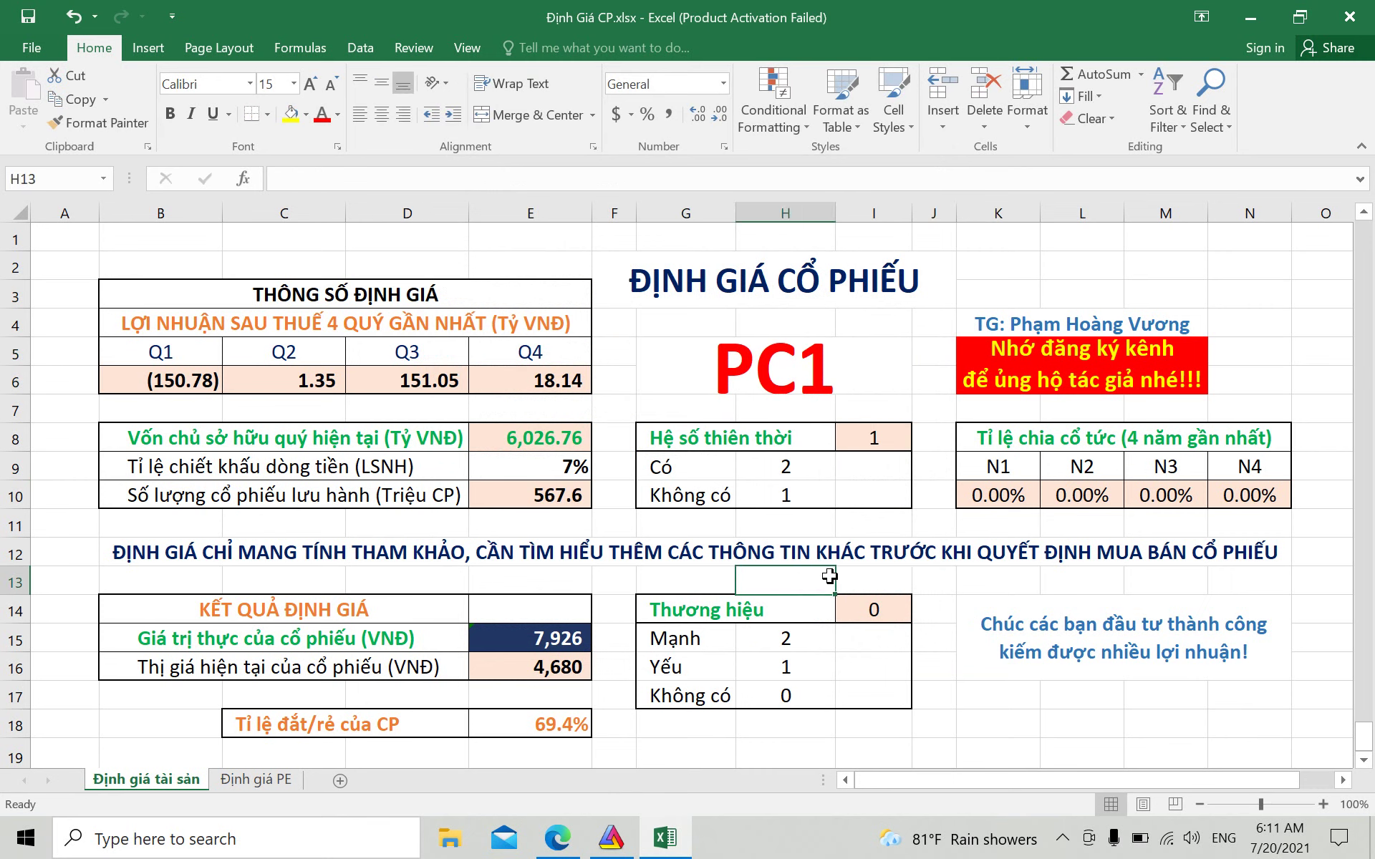
left_click(946, 609)
left_click(942, 637)
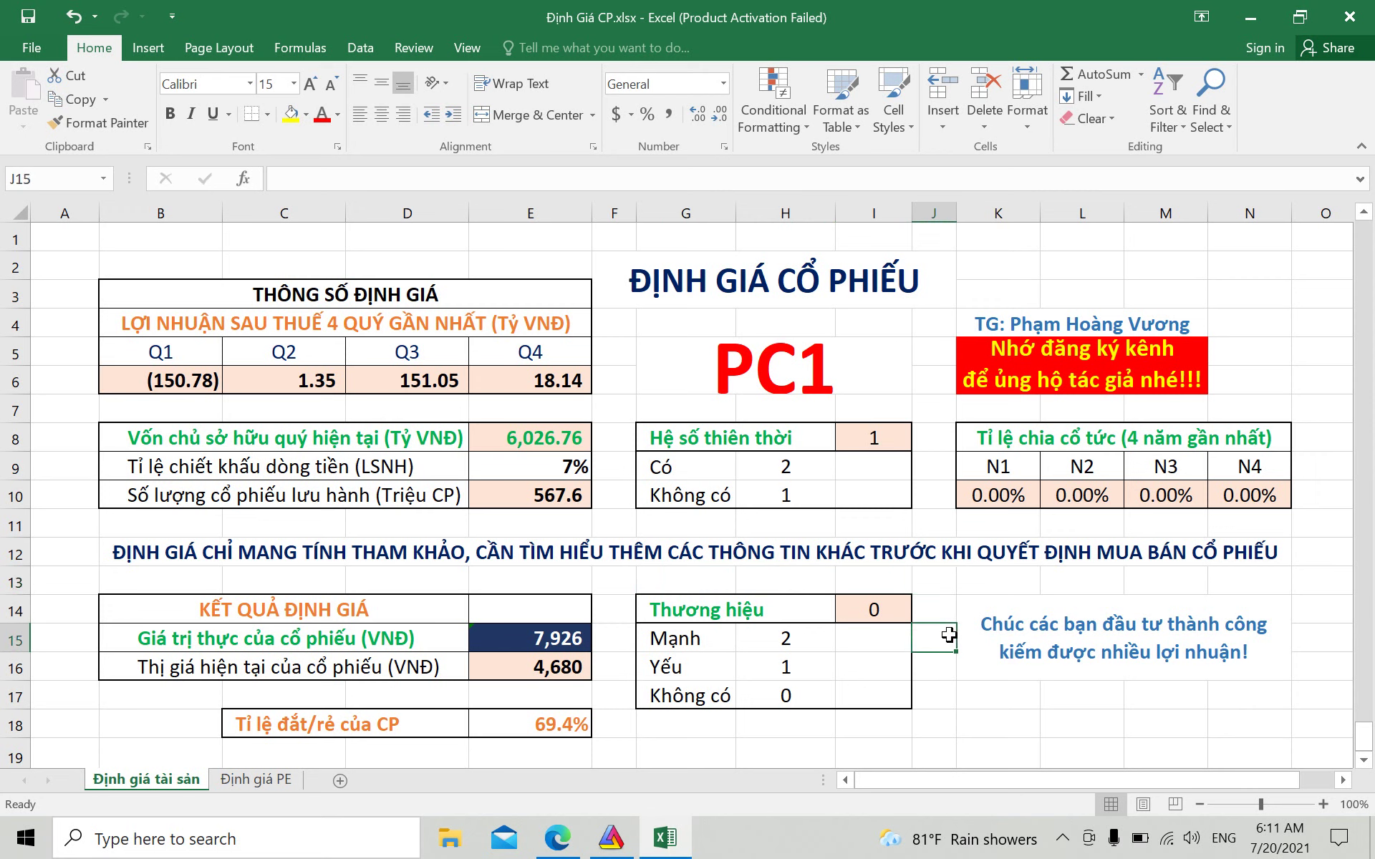
left_click(940, 669)
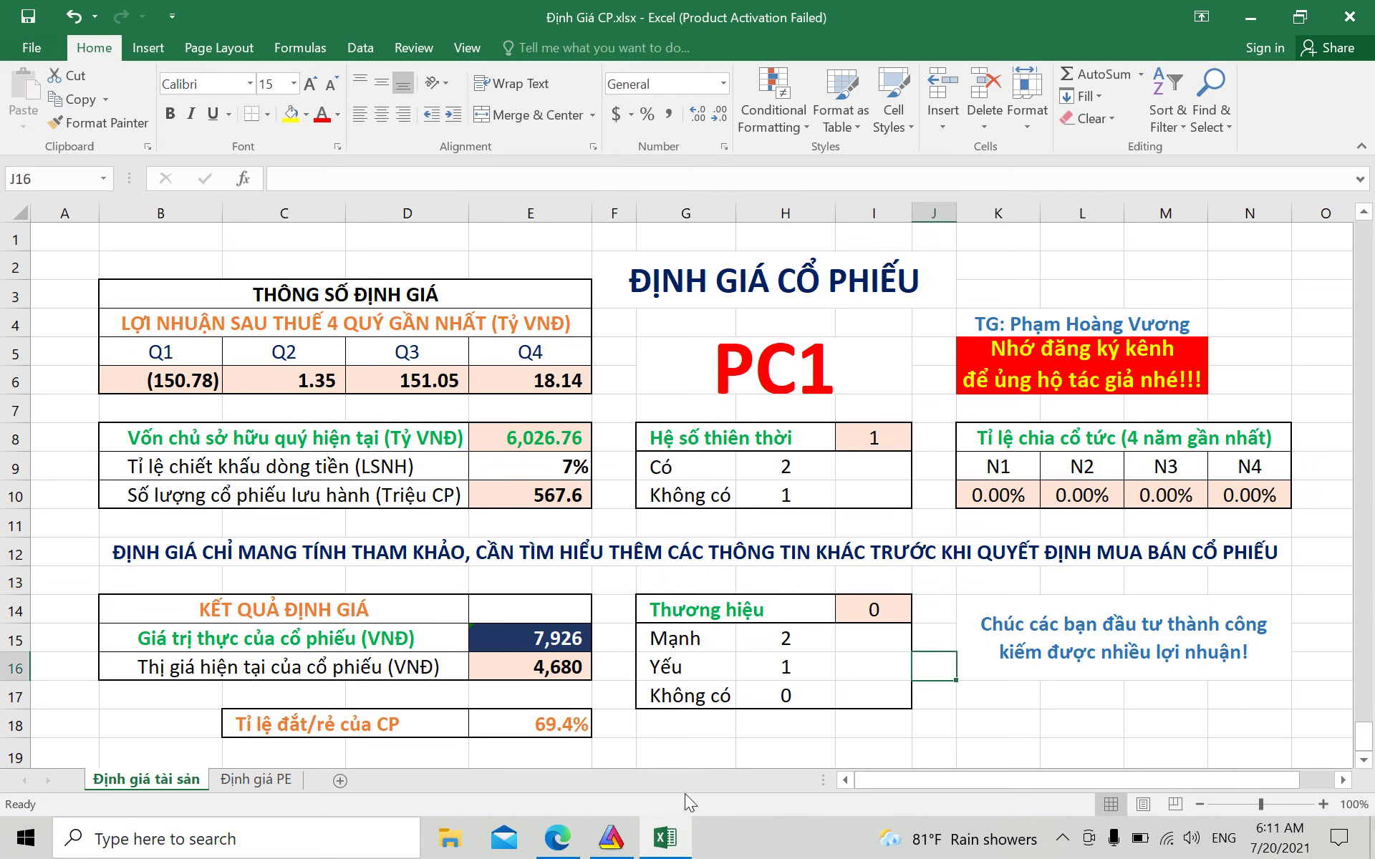
- Switch to FireAnt in Edge and draw a horizontal line at about 24.01 on the PC1 price chart
left_click(564, 847)
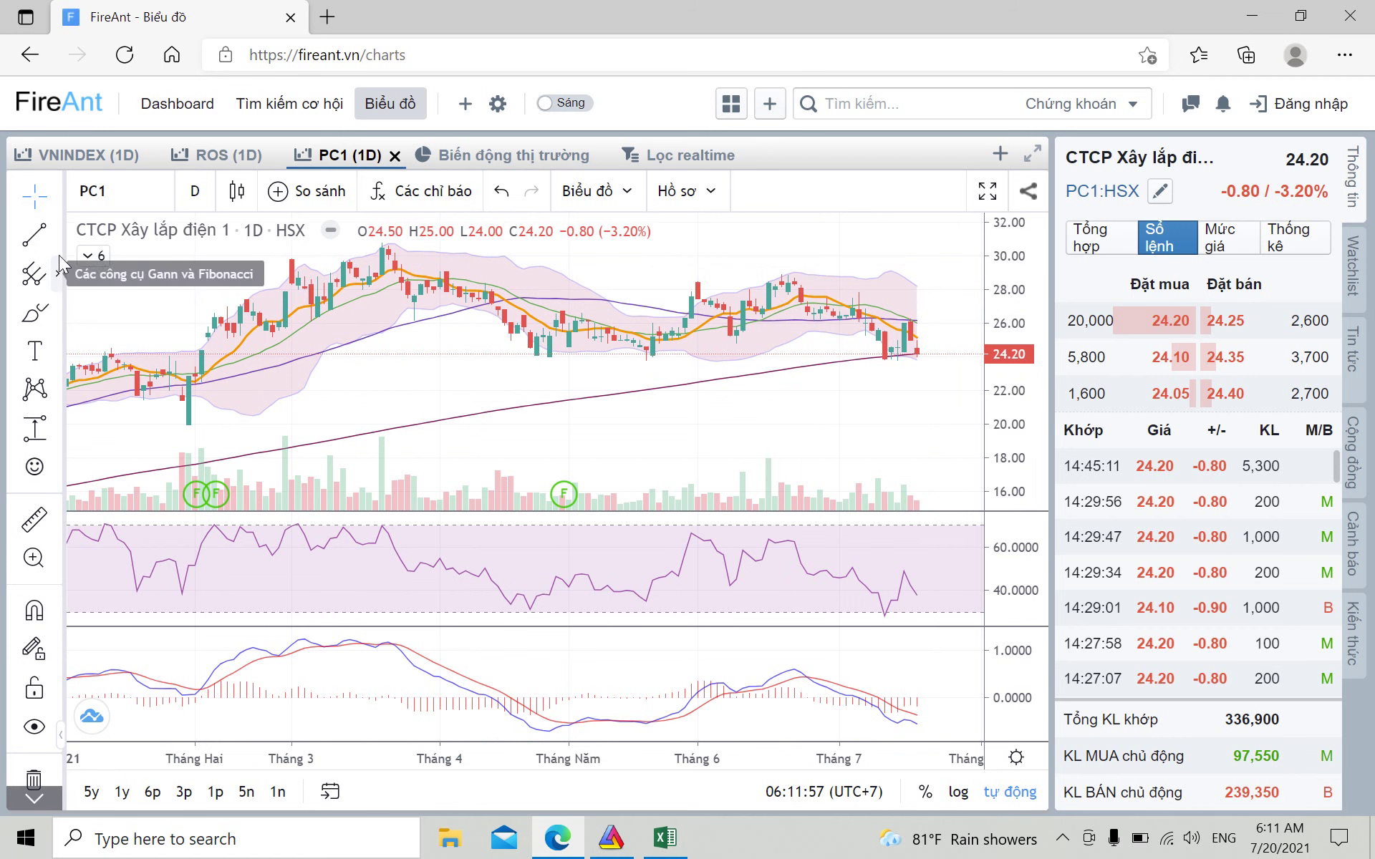
left_click(57, 237)
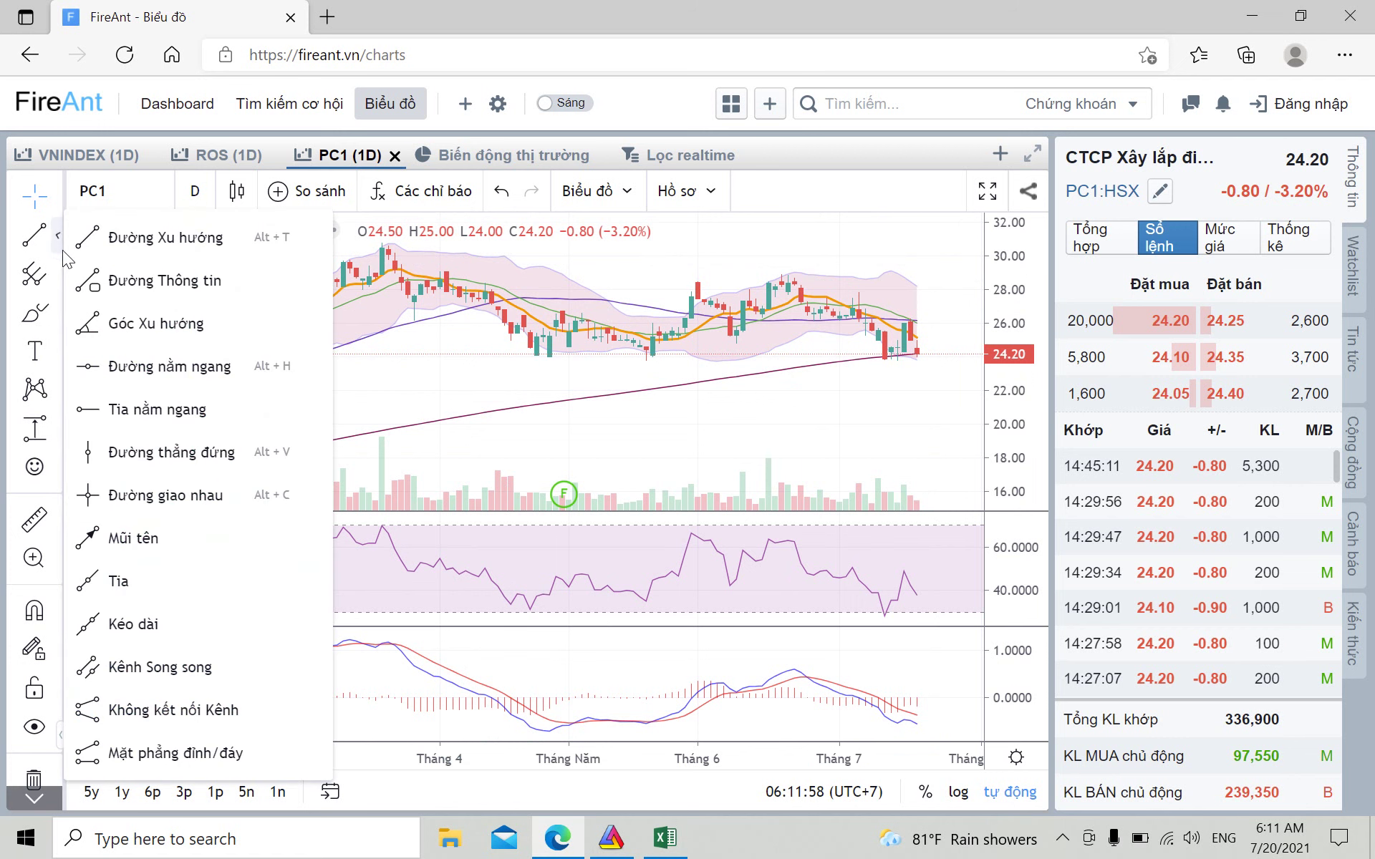
left_click(136, 366)
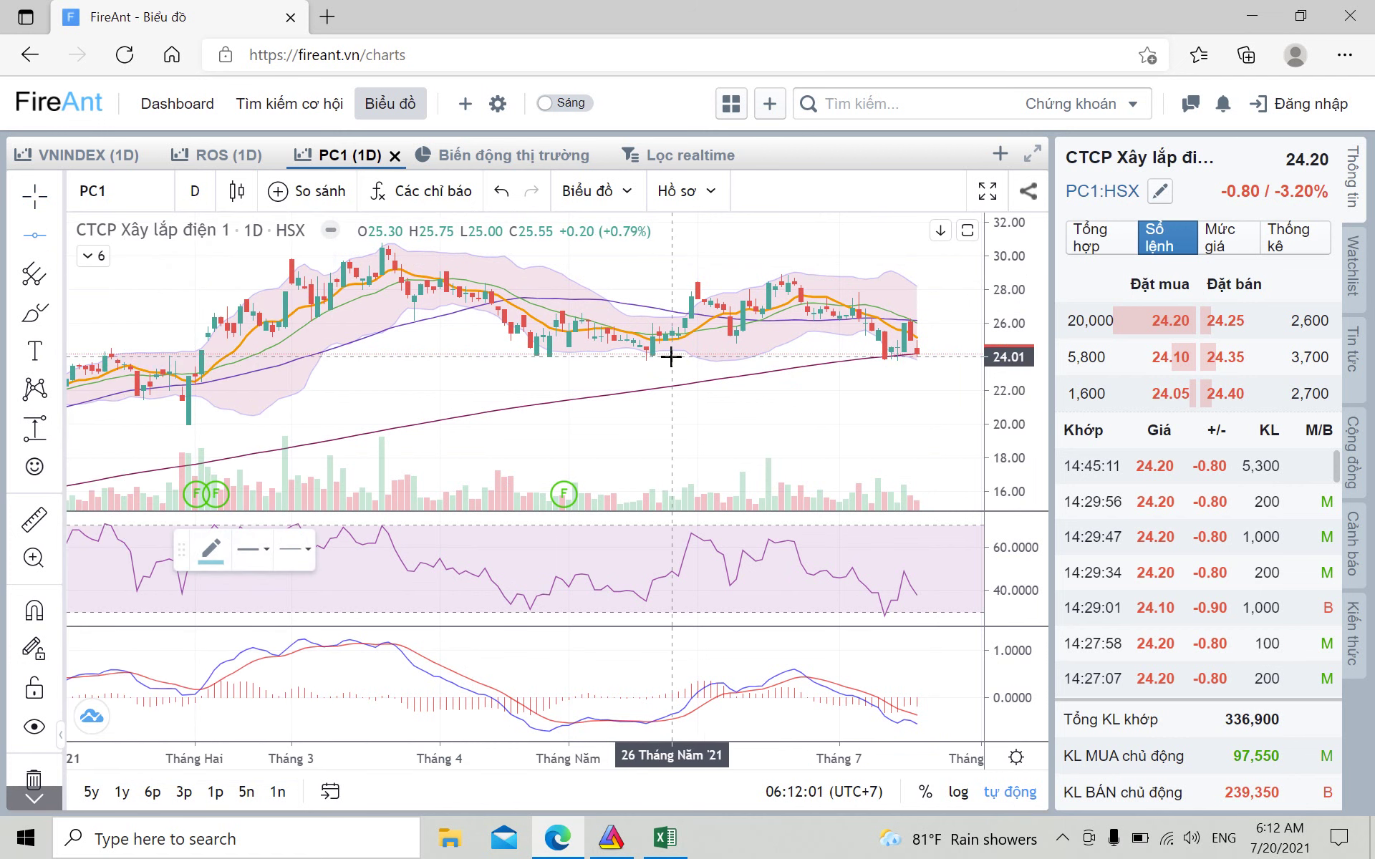
left_click(670, 357)
left_click(673, 441)
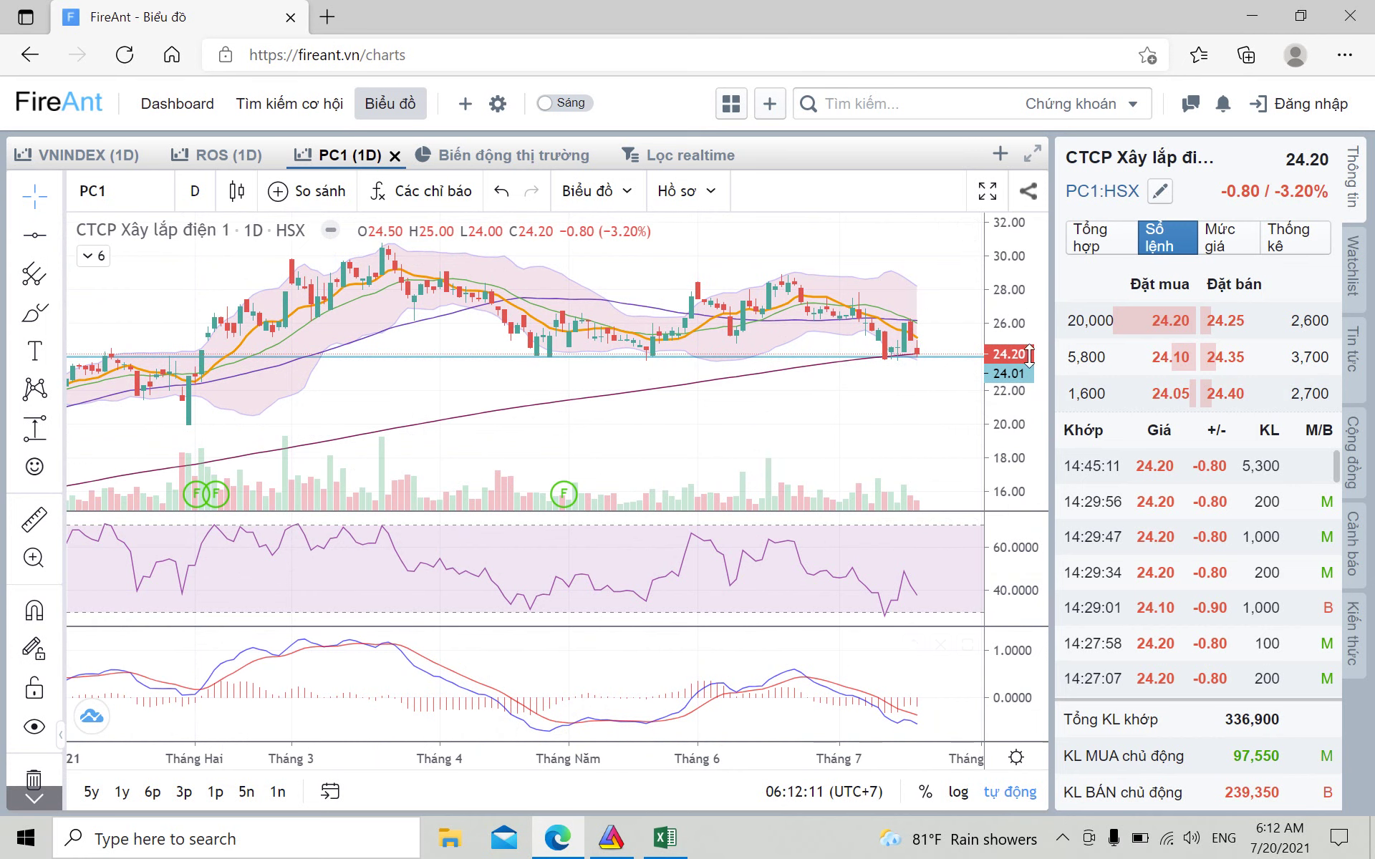
- Look up PC1's outstanding shares in FireAnt's summary and set Số lượng cổ phiếu lưu hành in the Excel workbook to 191.2
left_click(1087, 240)
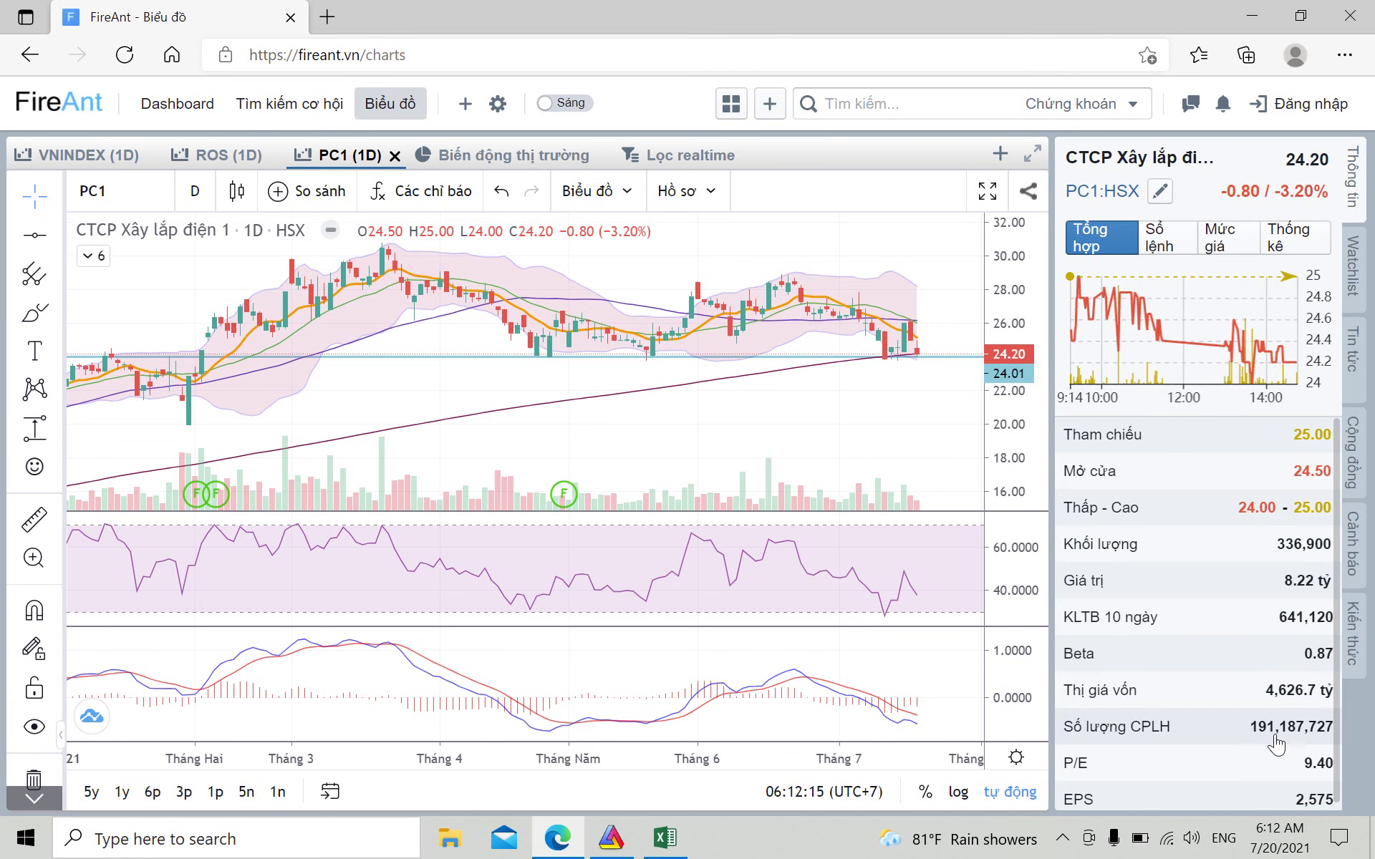
left_click(664, 837)
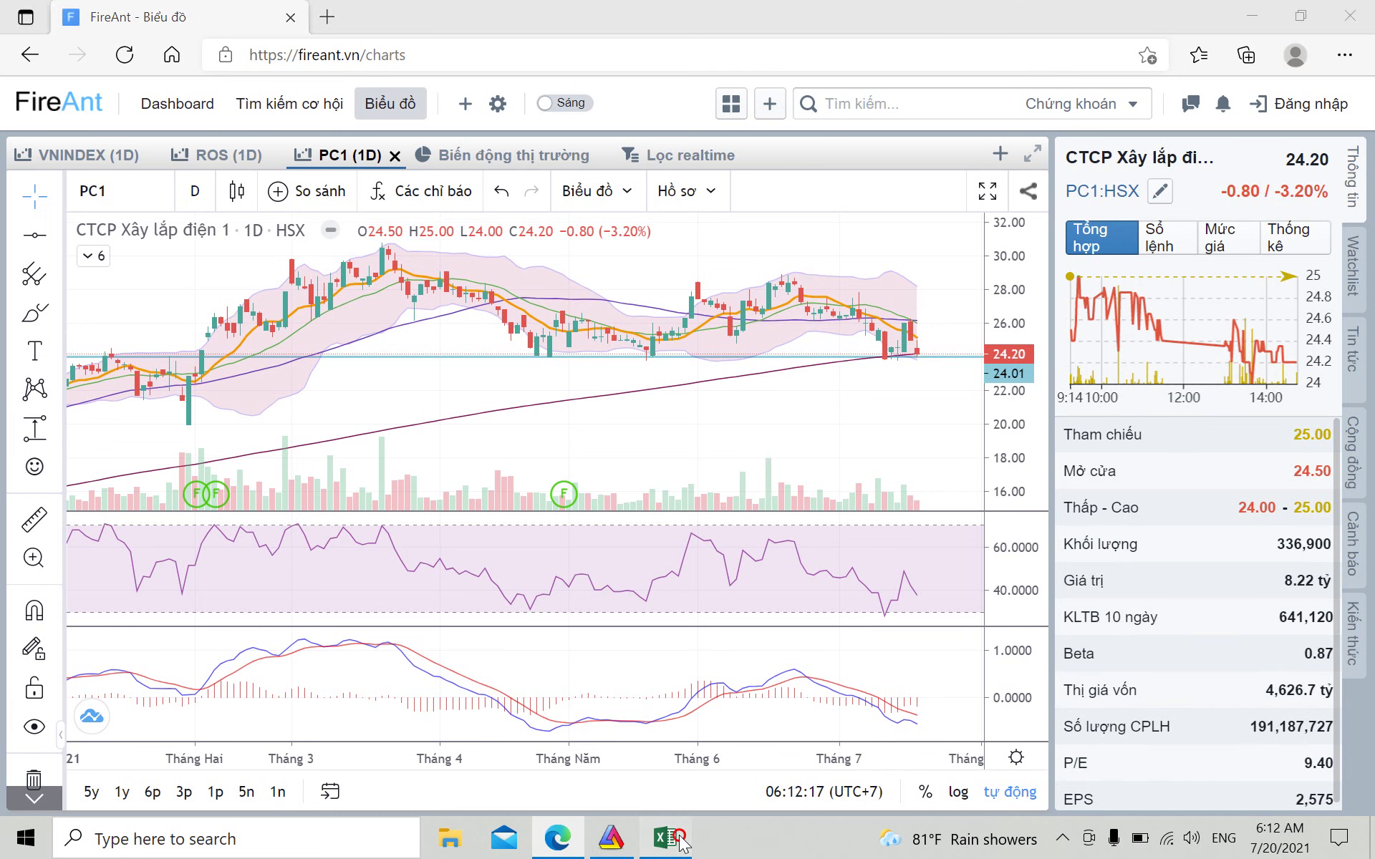
left_click(543, 499)
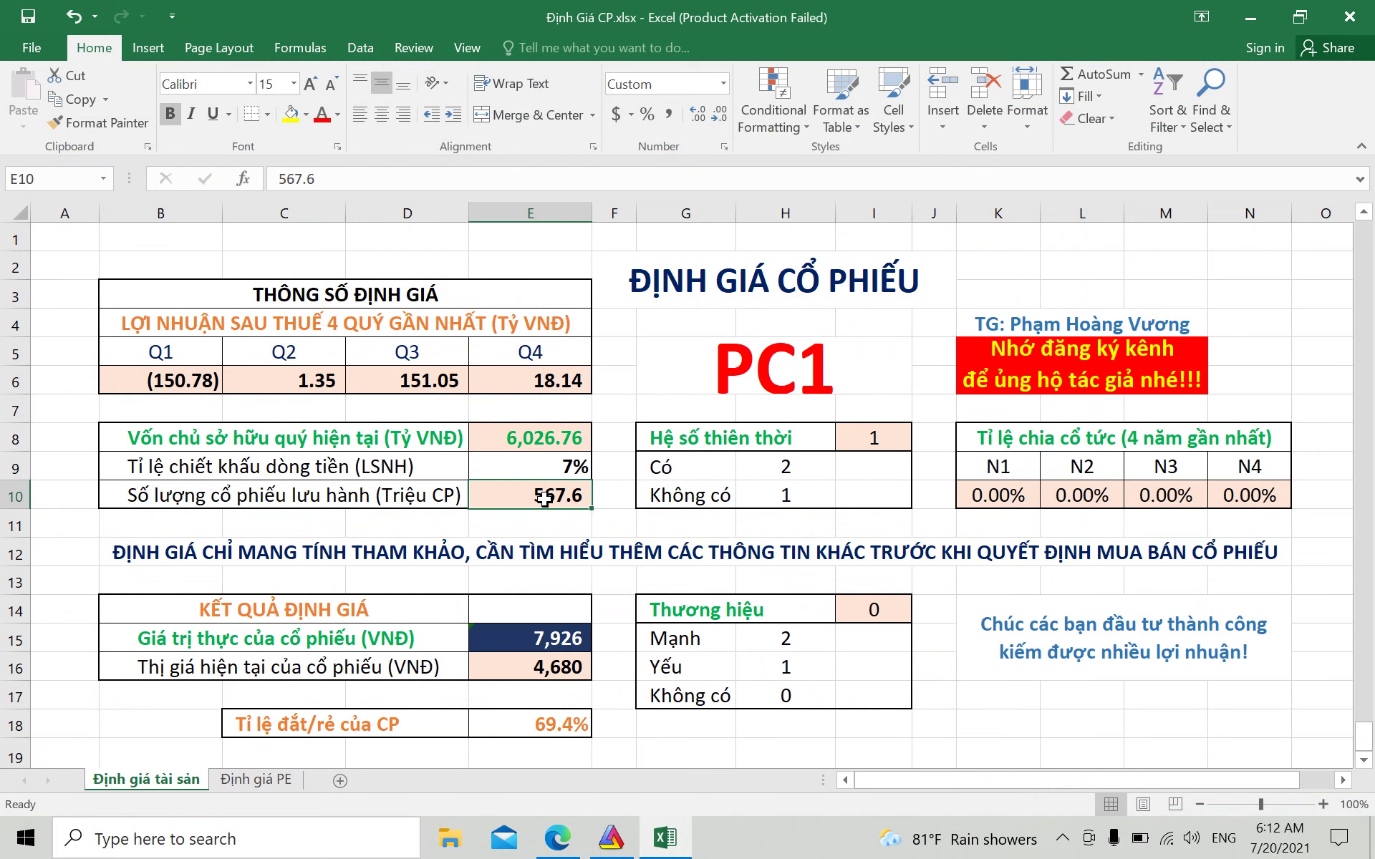
type("191.2")
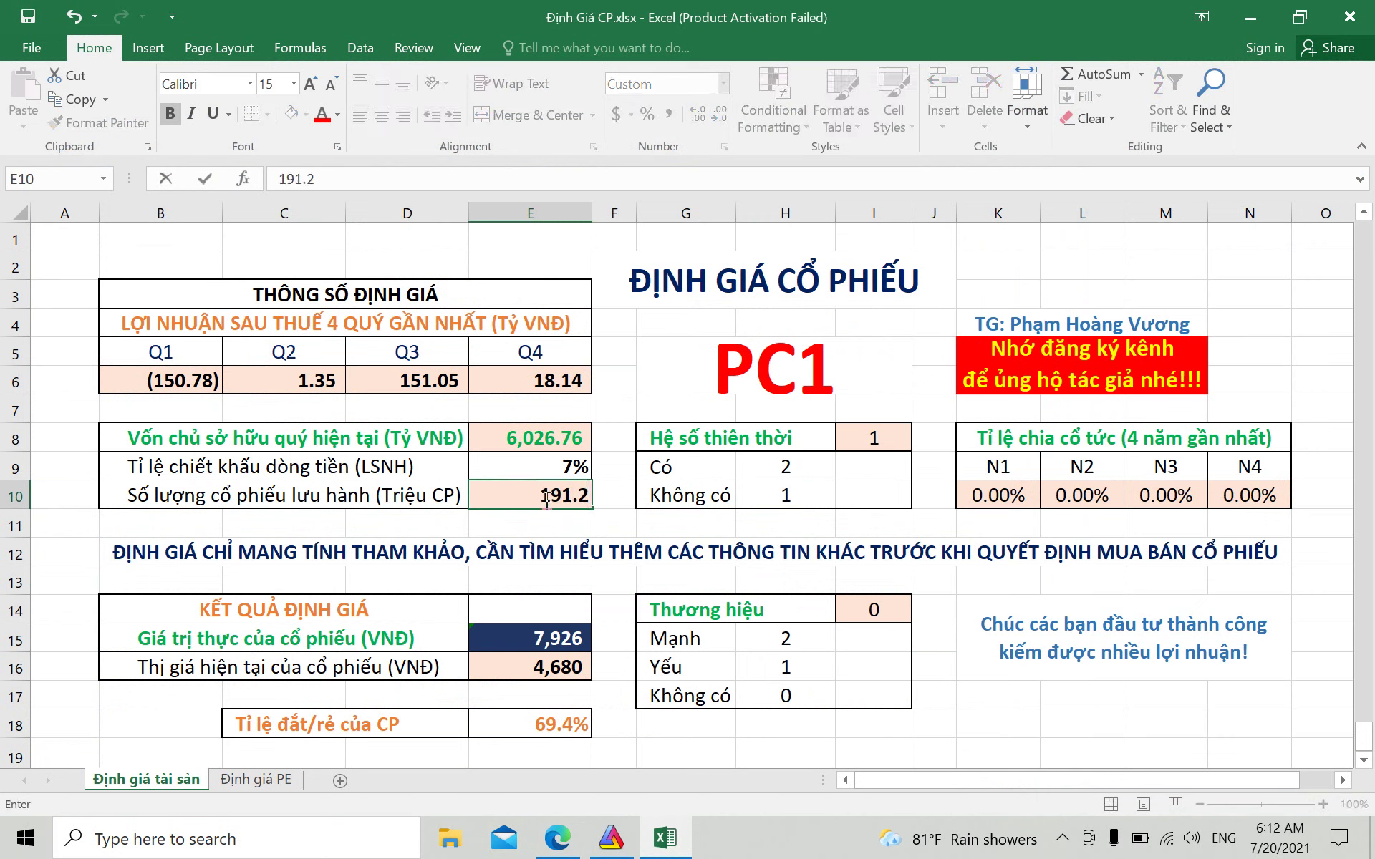
- Close AmiBroker, check PC1's price in FireAnt, and set Thị giá hiện tại của cổ phiếu in Excel to 24200
left_click(530, 666)
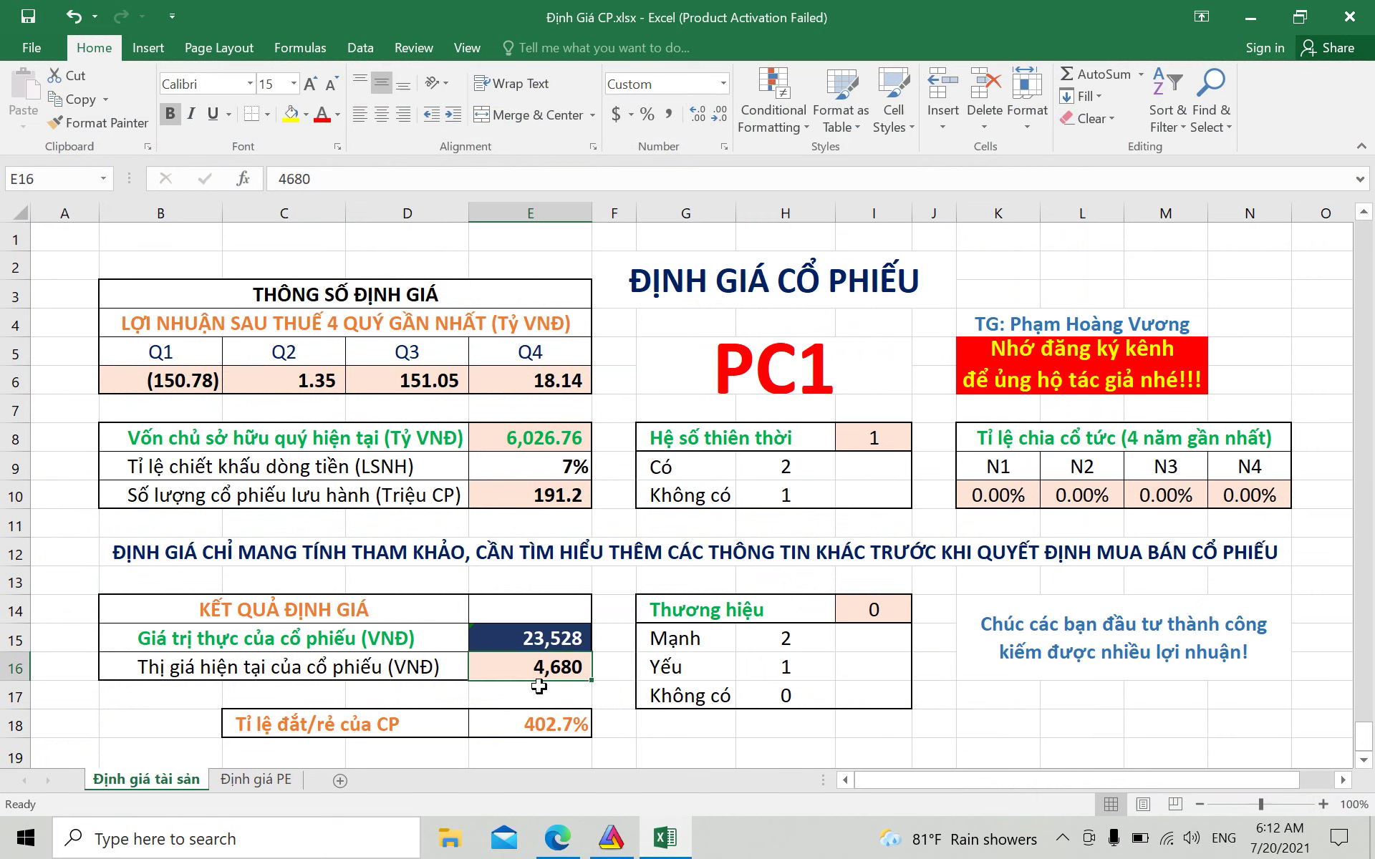
left_click(610, 838)
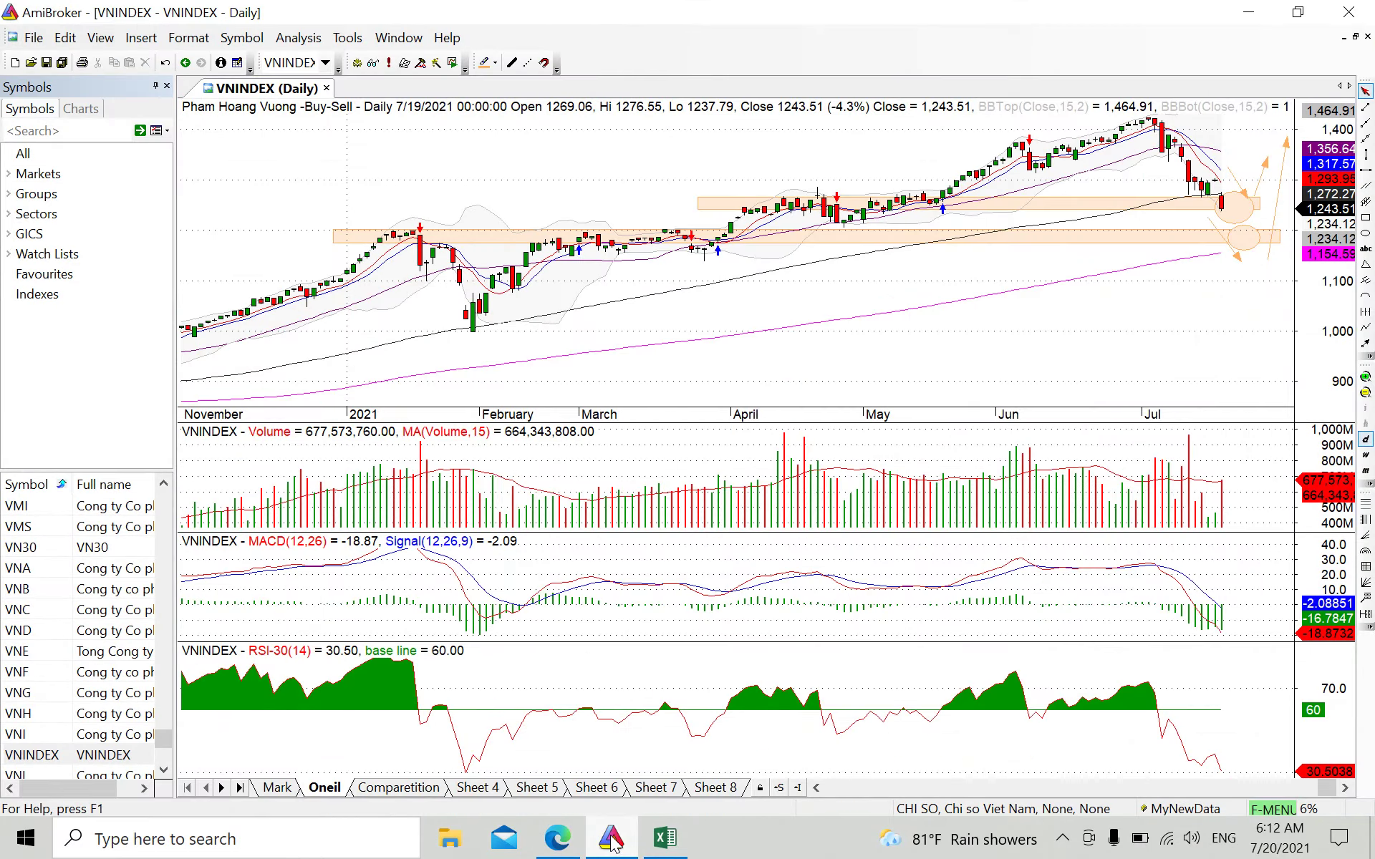
left_click(1345, 13)
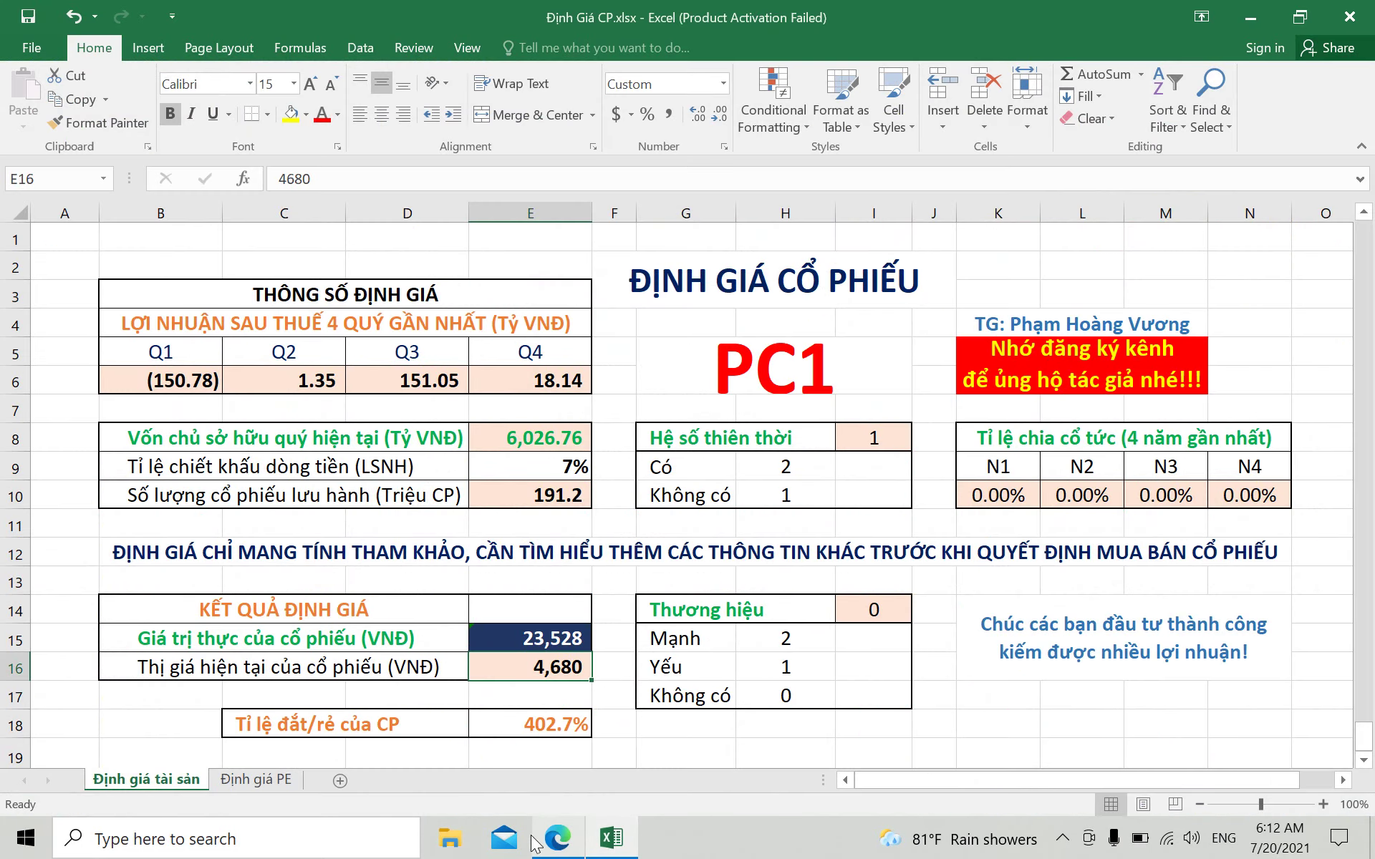
left_click(553, 838)
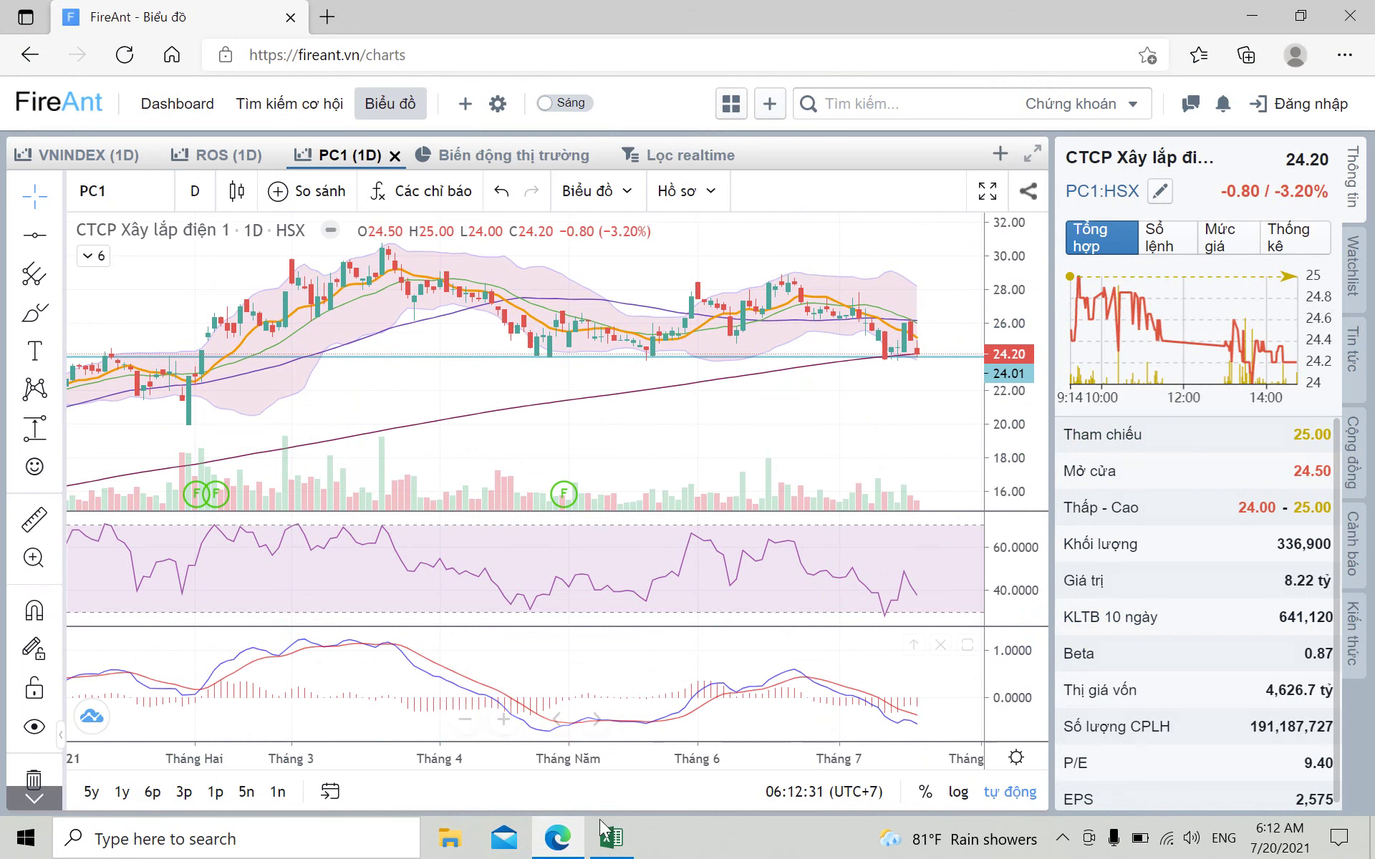
left_click(610, 836)
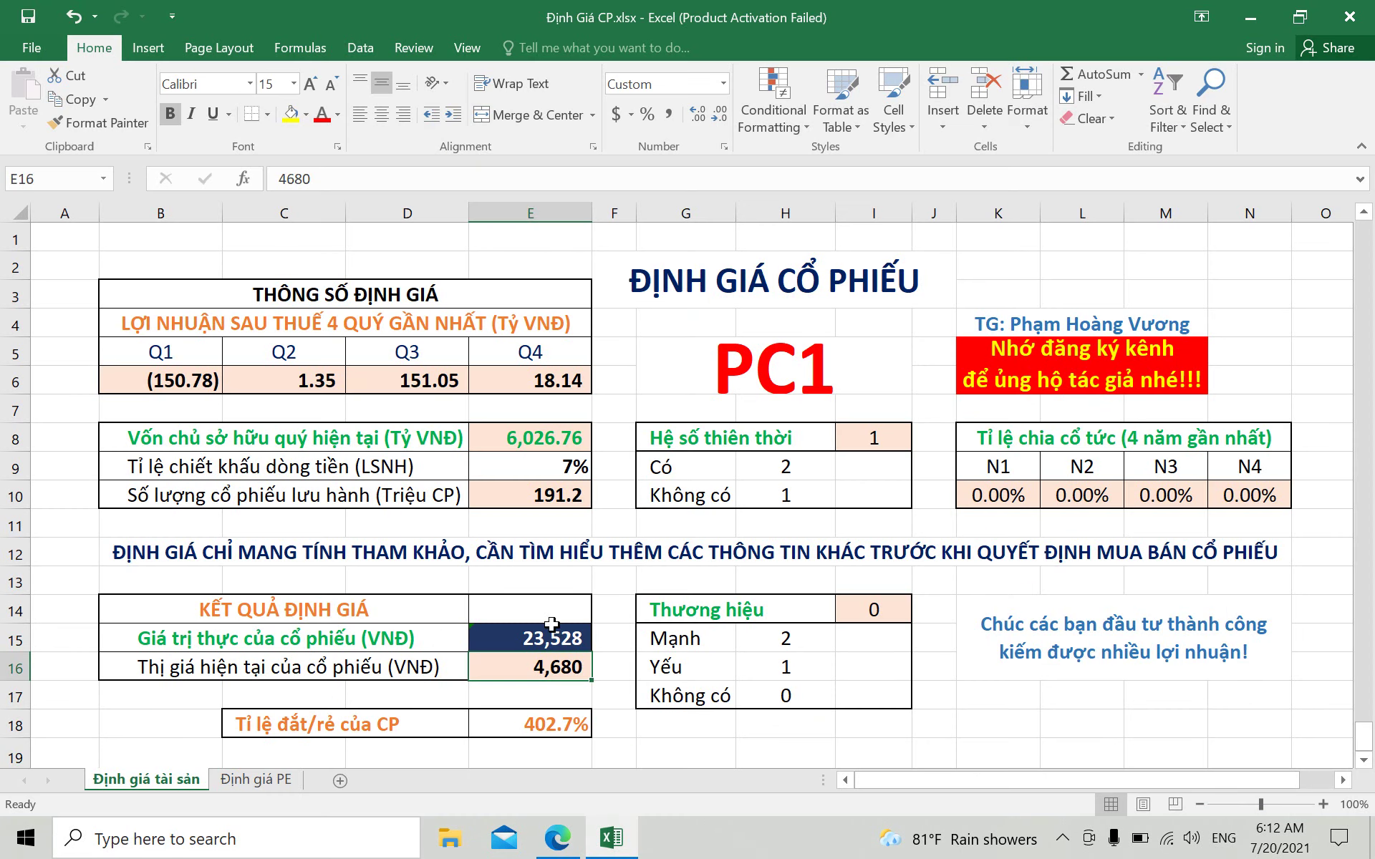
type("24200")
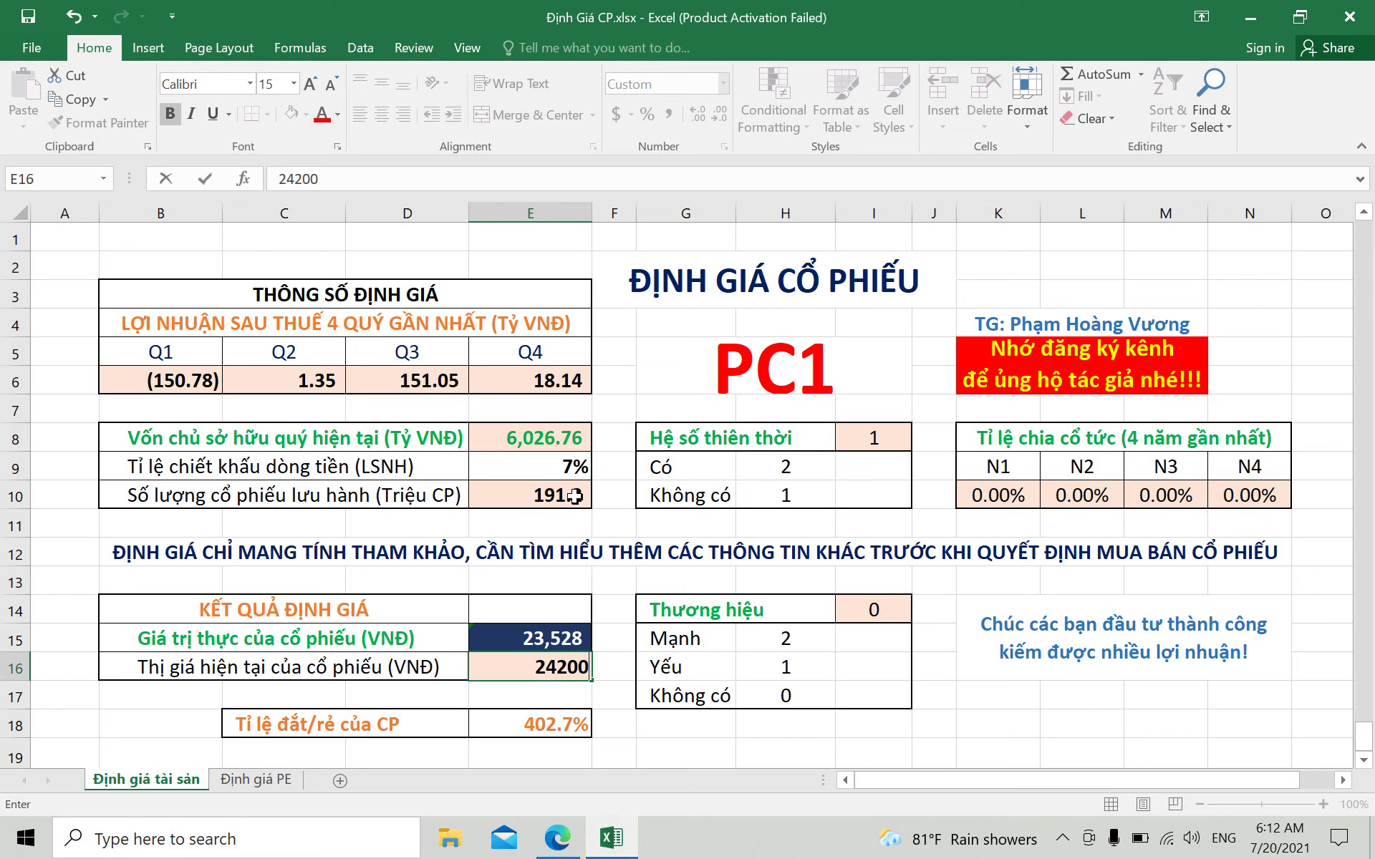
- Find PC1's Q1/2021 equity in FireAnt's financial profile and set Vốn chủ sở hữu quý hiện tại in Excel to 5152.09
left_click(567, 440)
left_click(557, 837)
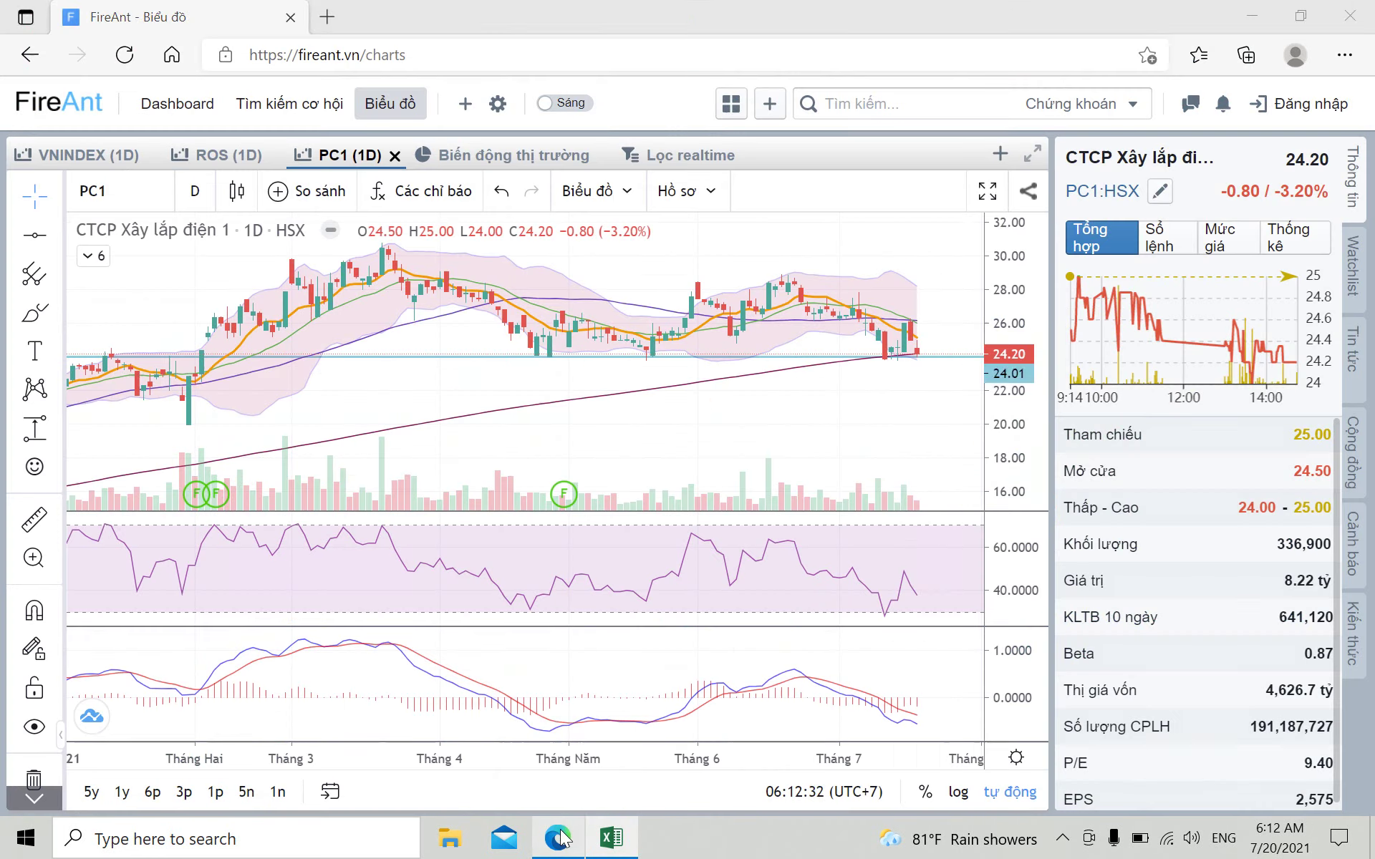
left_click(689, 204)
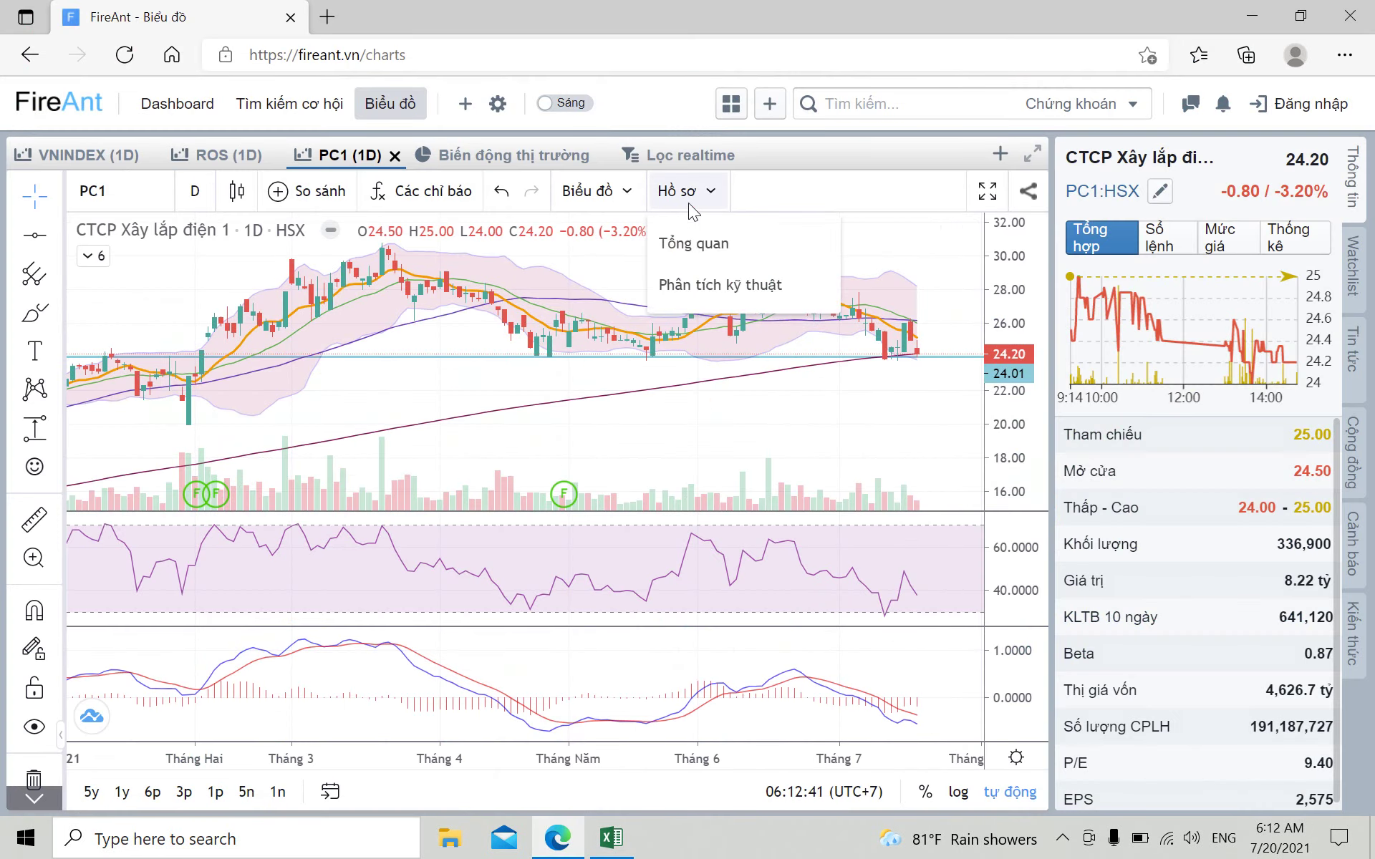
left_click(693, 243)
left_click(888, 254)
scroll(810, 335, "down", 9)
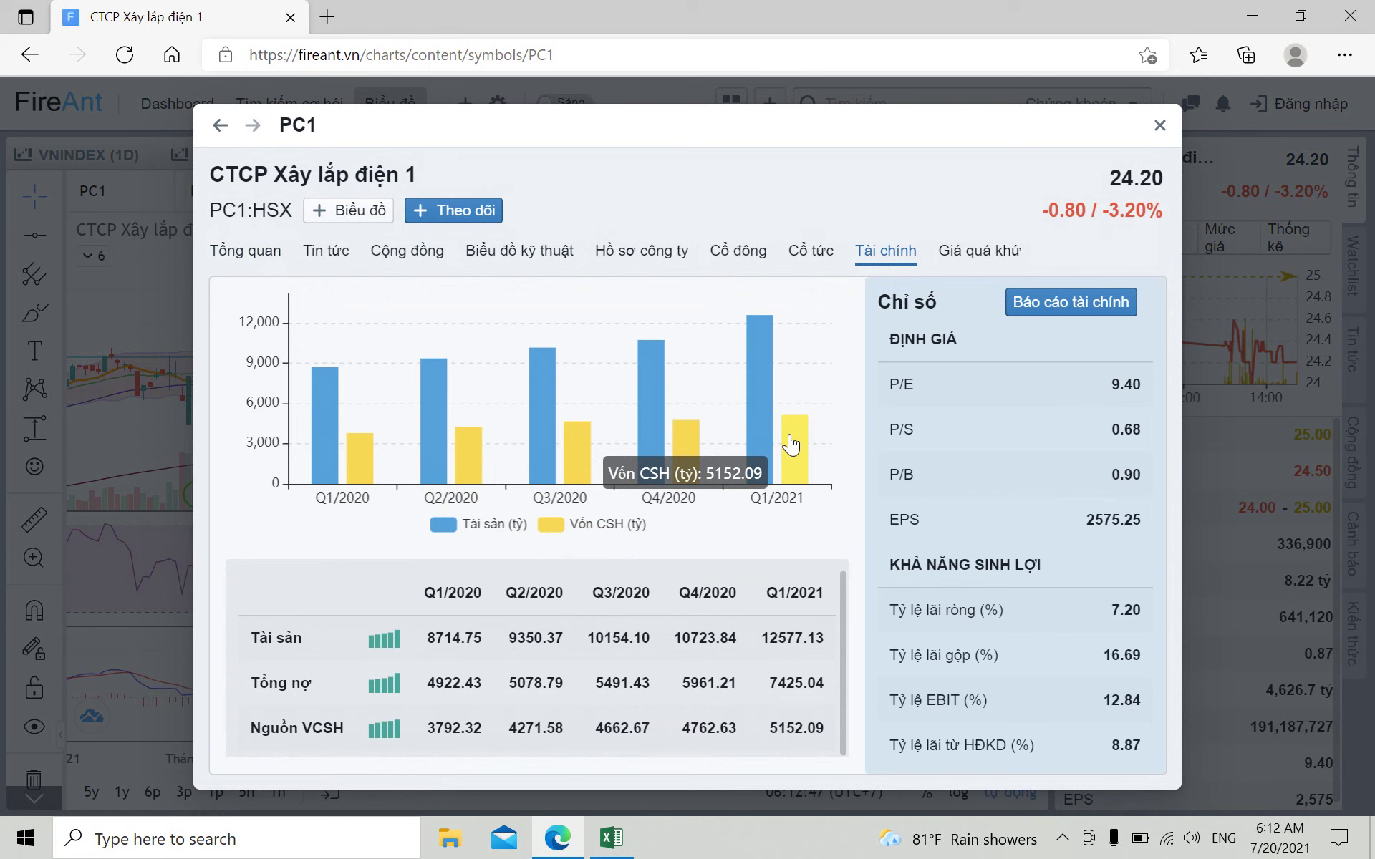
left_click(611, 836)
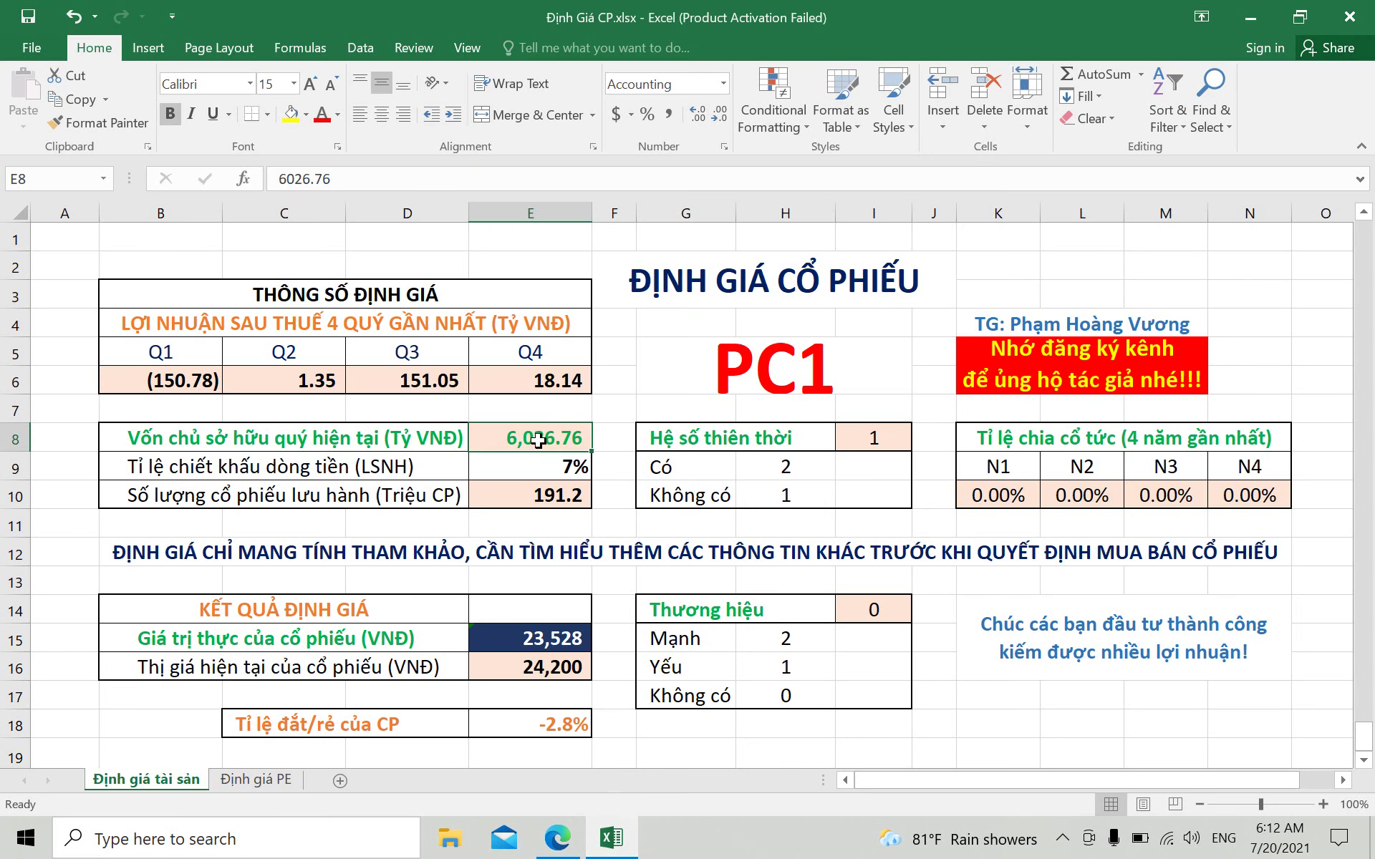
type("5152")
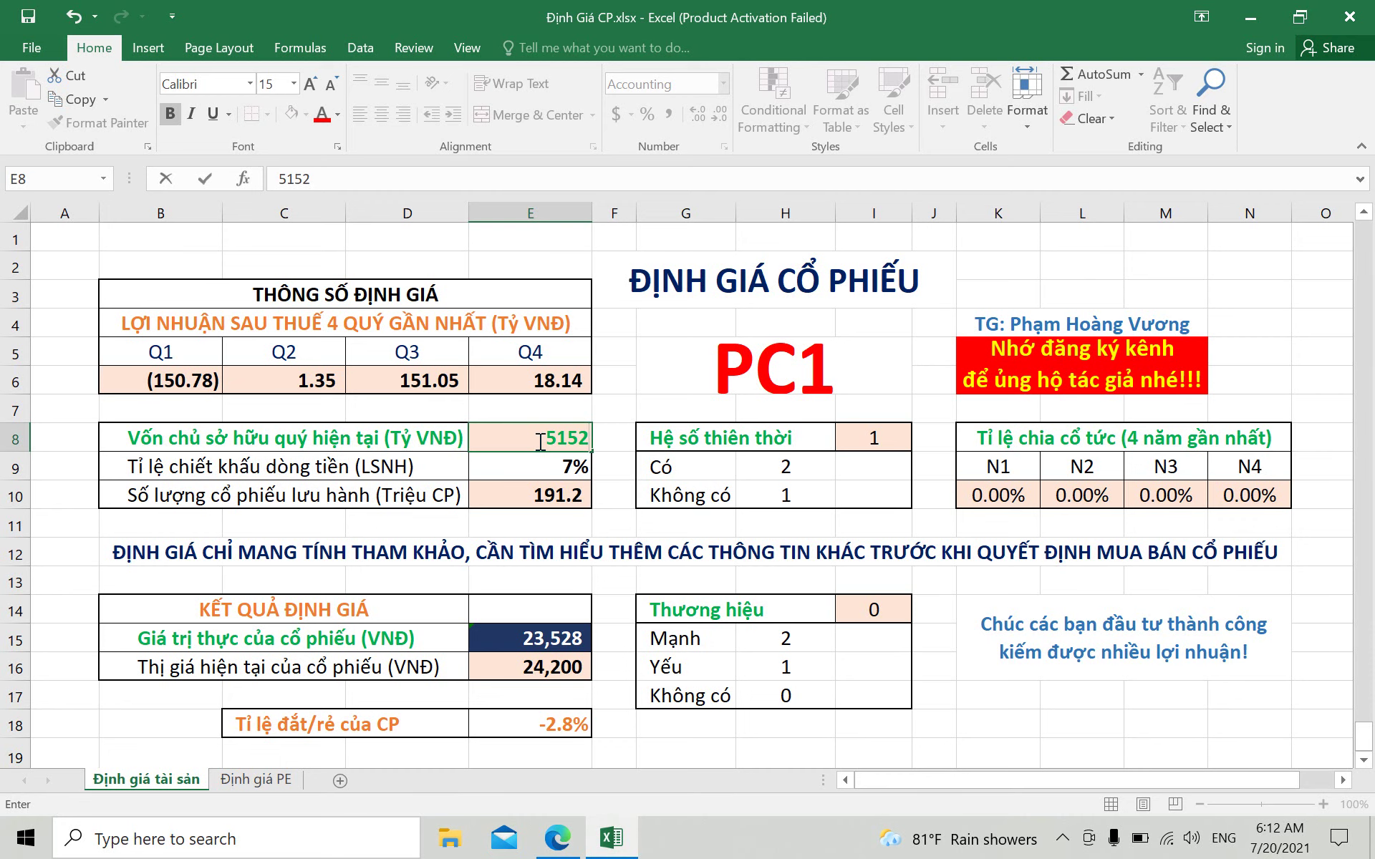
type(".09")
- Look up PC1's Q1/2021 after-tax profit in FireAnt and set the Q4 profit cell E6 in Excel to 78.36
left_click(549, 390)
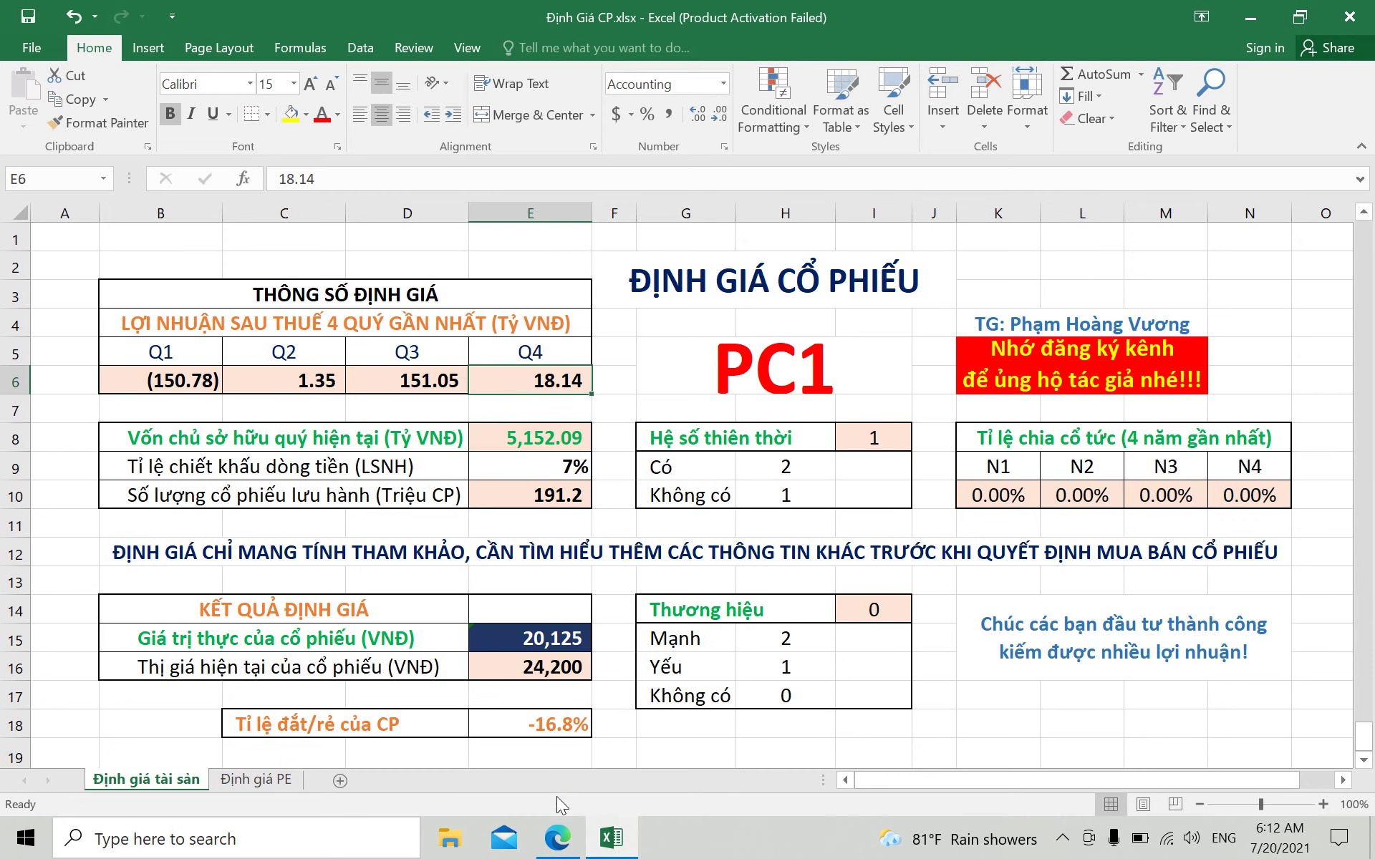
left_click(557, 837)
scroll(782, 444, "down", 5)
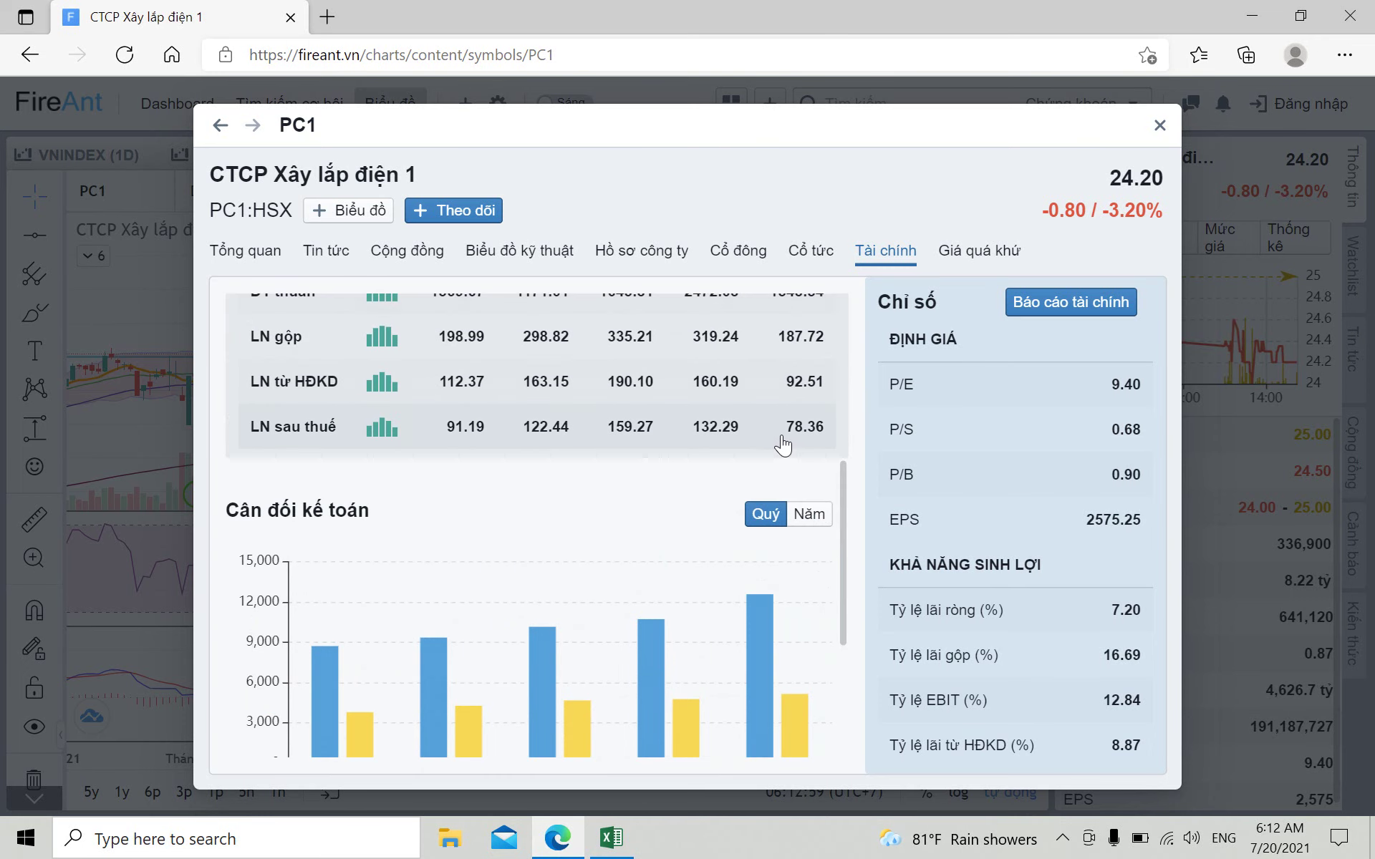
left_click(610, 837)
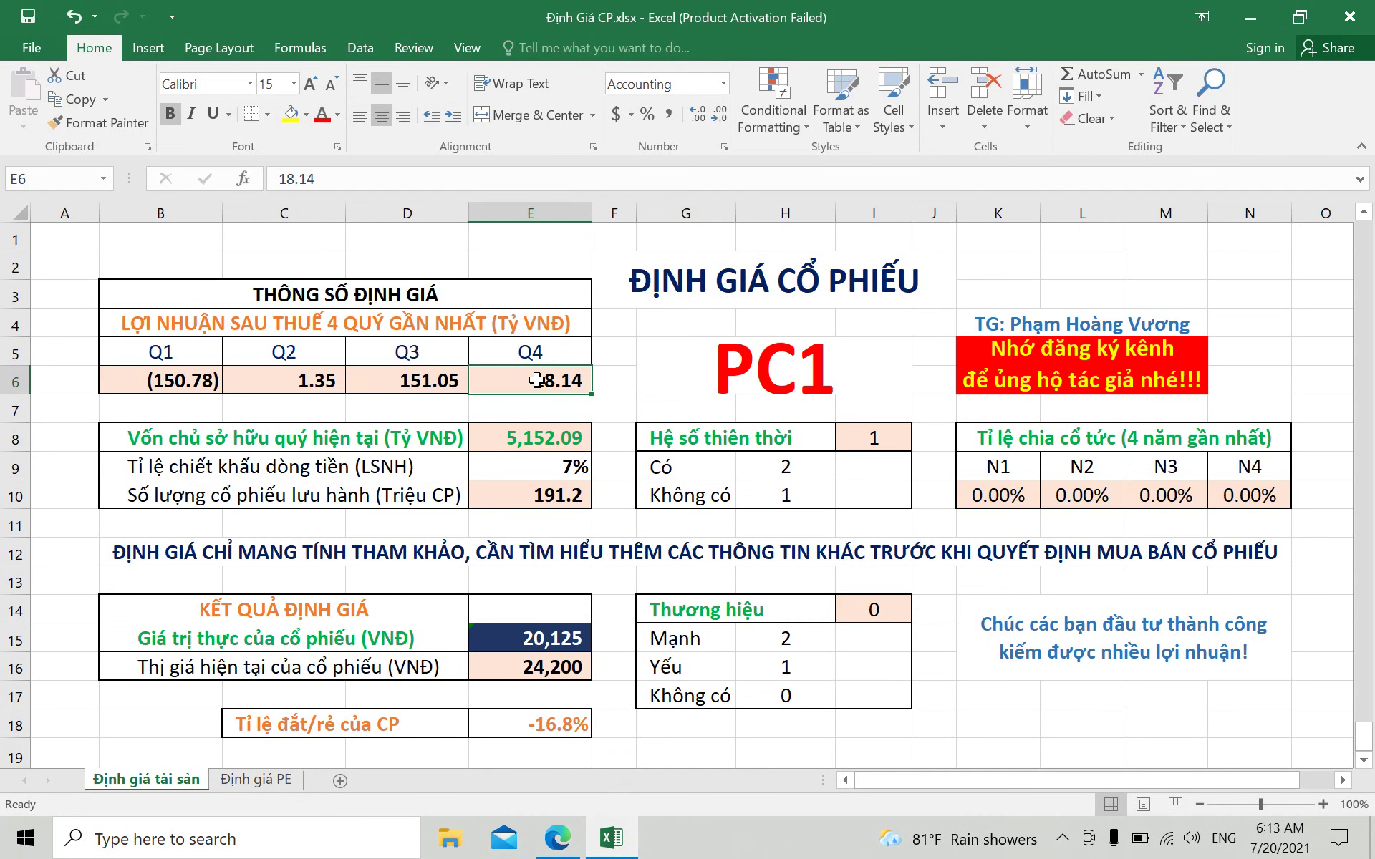
type("78.")
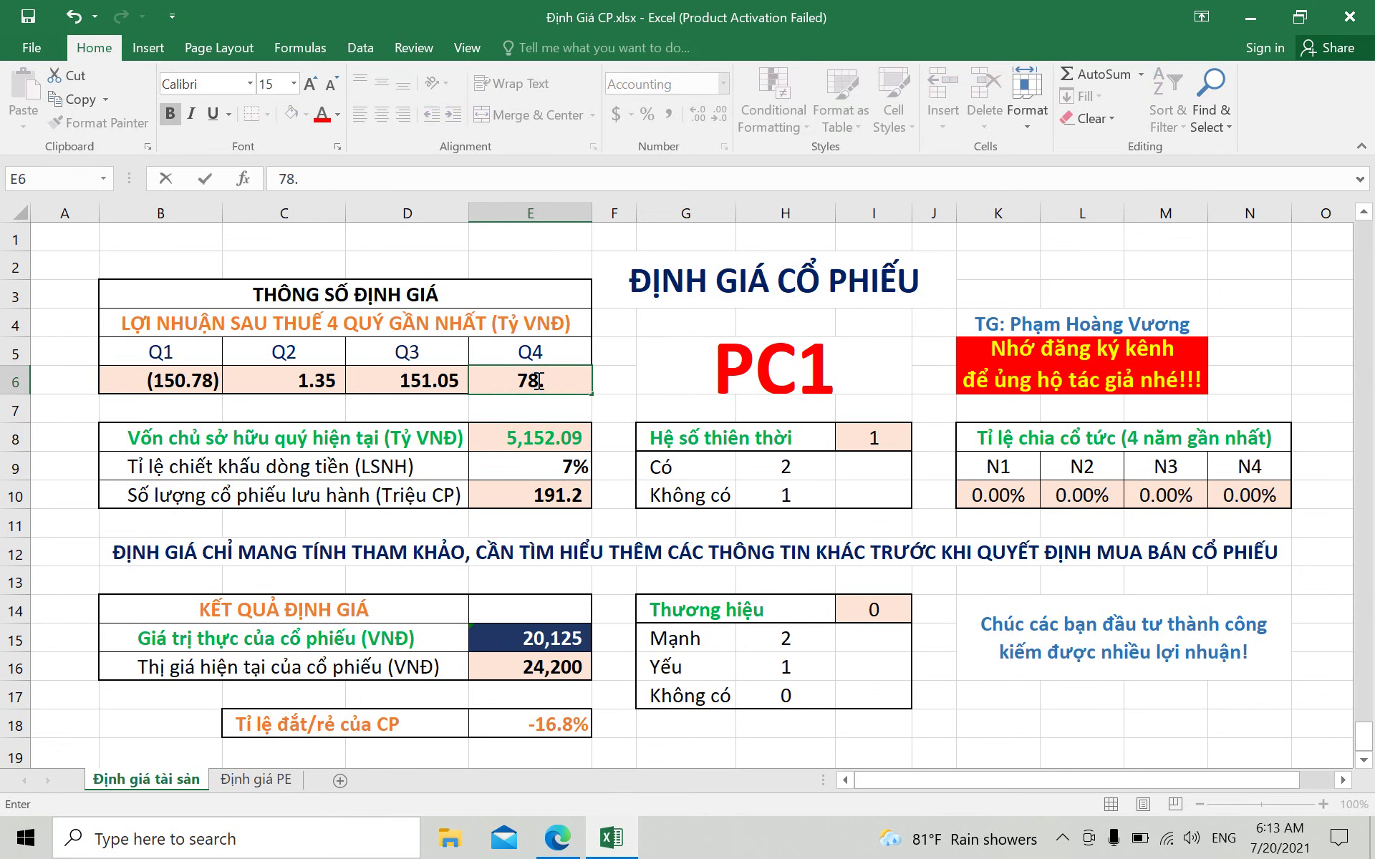
type("36")
- Check PC1's Q4/2020 after-tax profit in FireAnt and set the Q3 profit cell D6 in Excel to 132.29
left_click(448, 381)
left_click(556, 834)
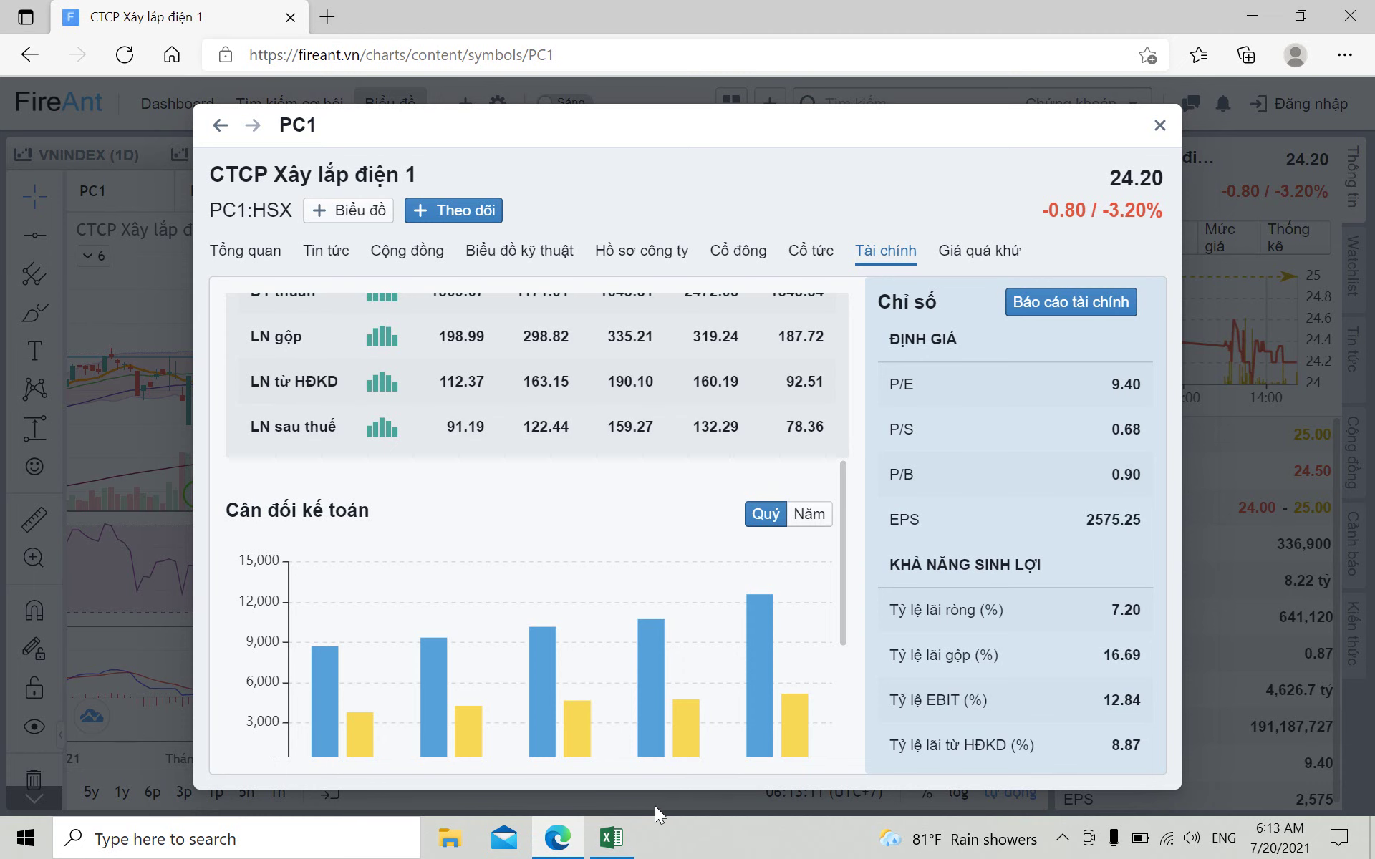
left_click(611, 836)
type("1")
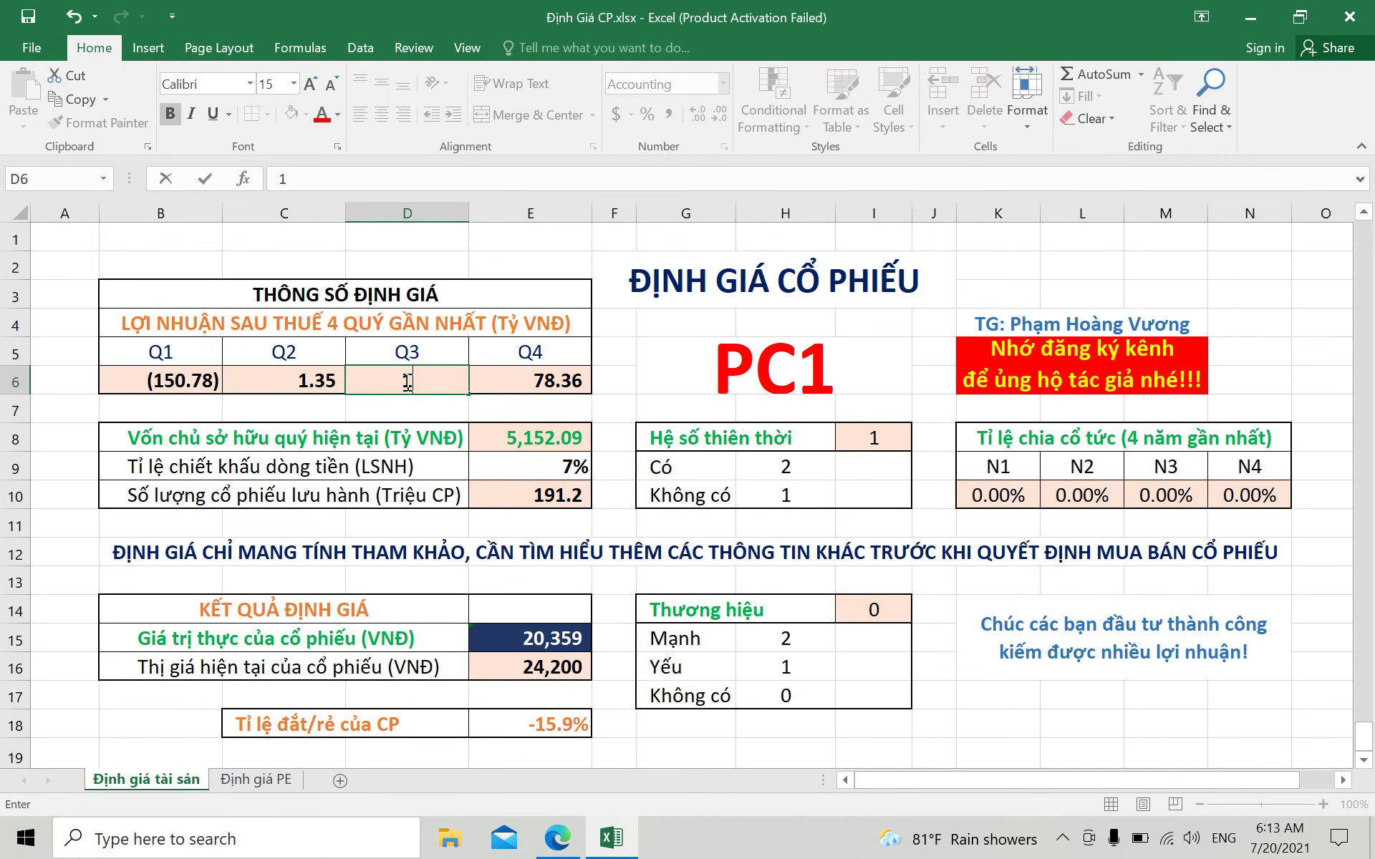
type("32.29")
- Check PC1's Q3/2020 after-tax profit in FireAnt and set the Q2 profit cell C6 in Excel to 159.27
left_click(310, 381)
left_click(552, 845)
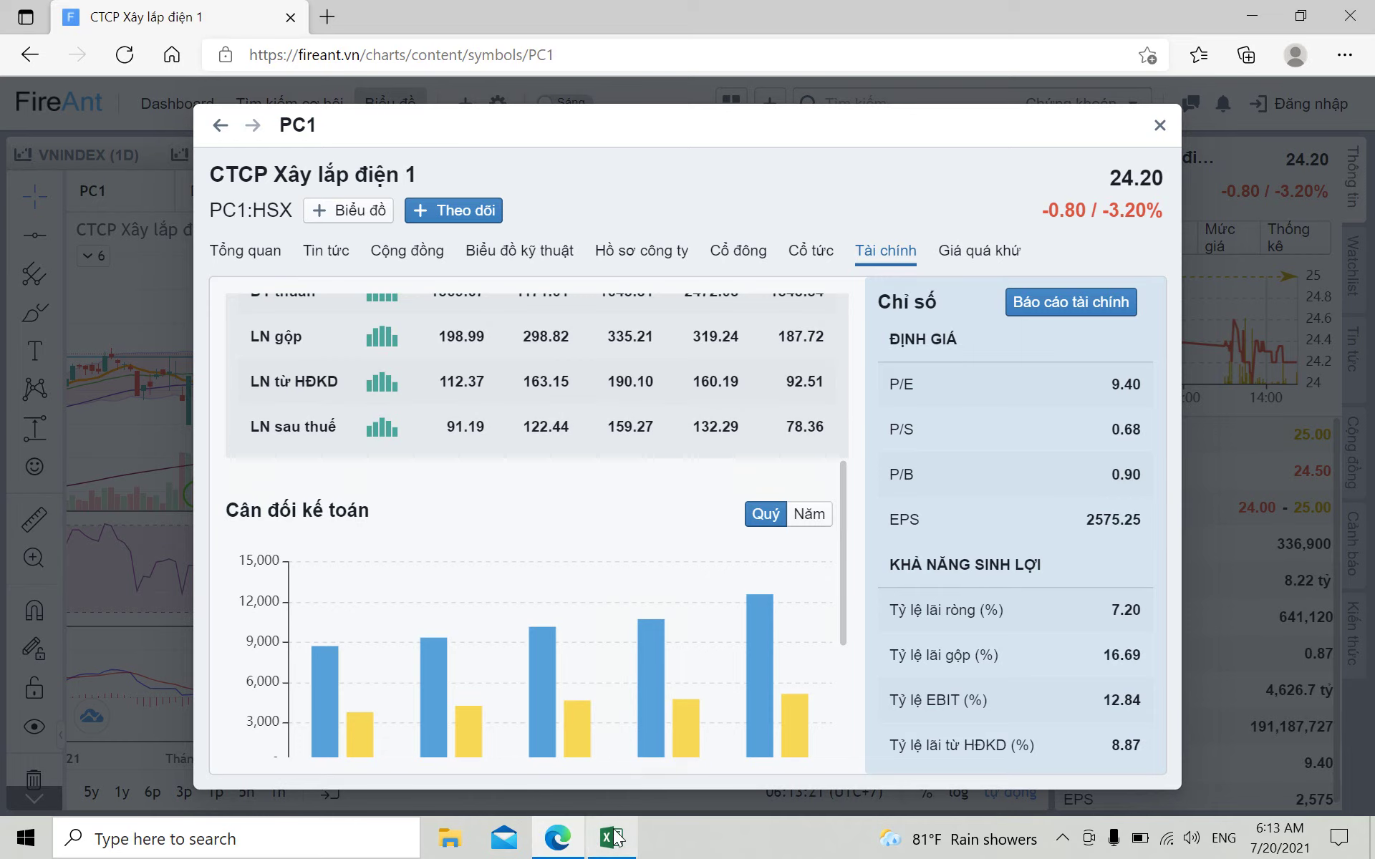
left_click(611, 838)
type("1")
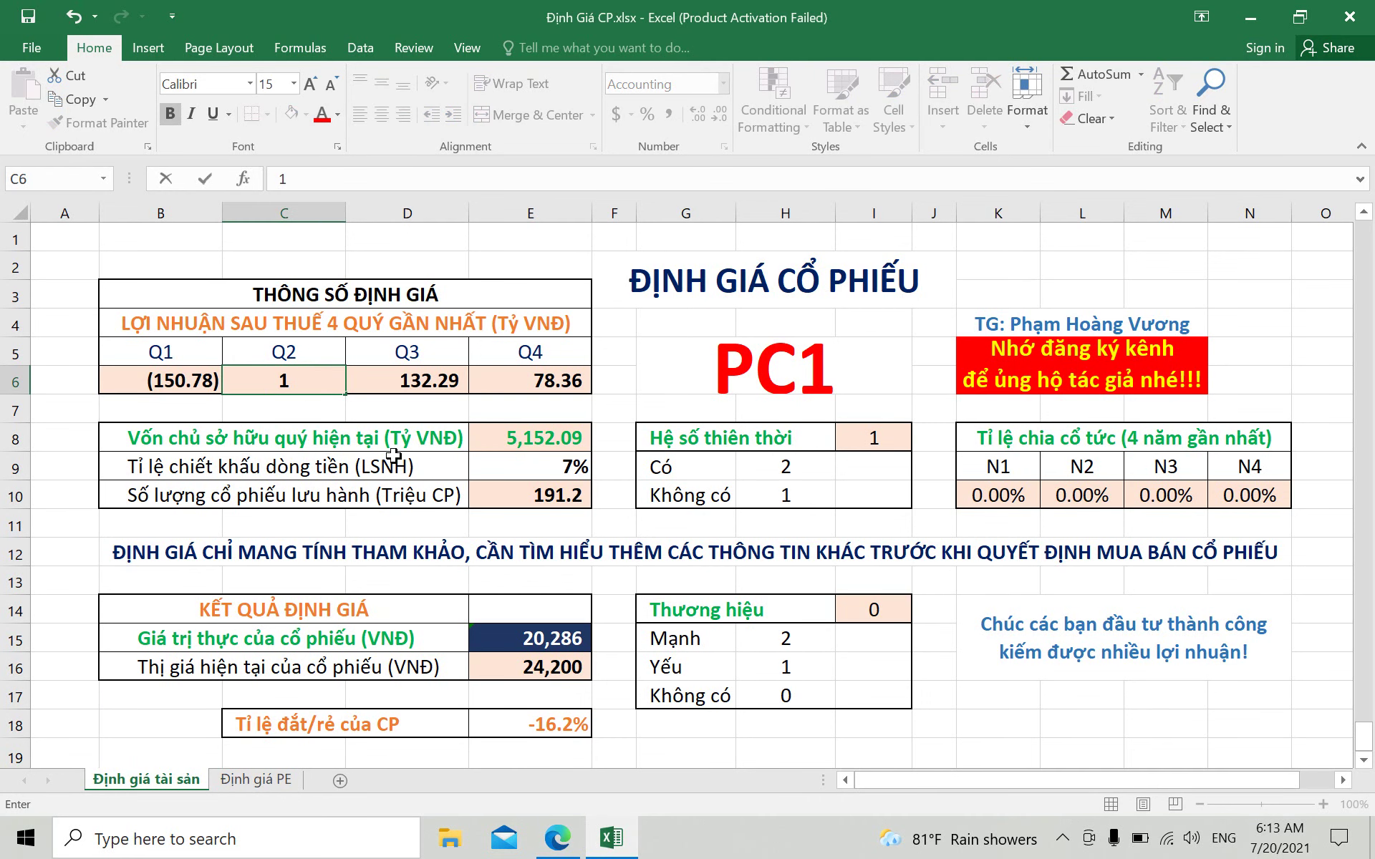
type("59.27")
- Check PC1's Q2/2020 after-tax profit in FireAnt and set the Q1 profit cell B6 in Excel to 122.44
left_click(201, 381)
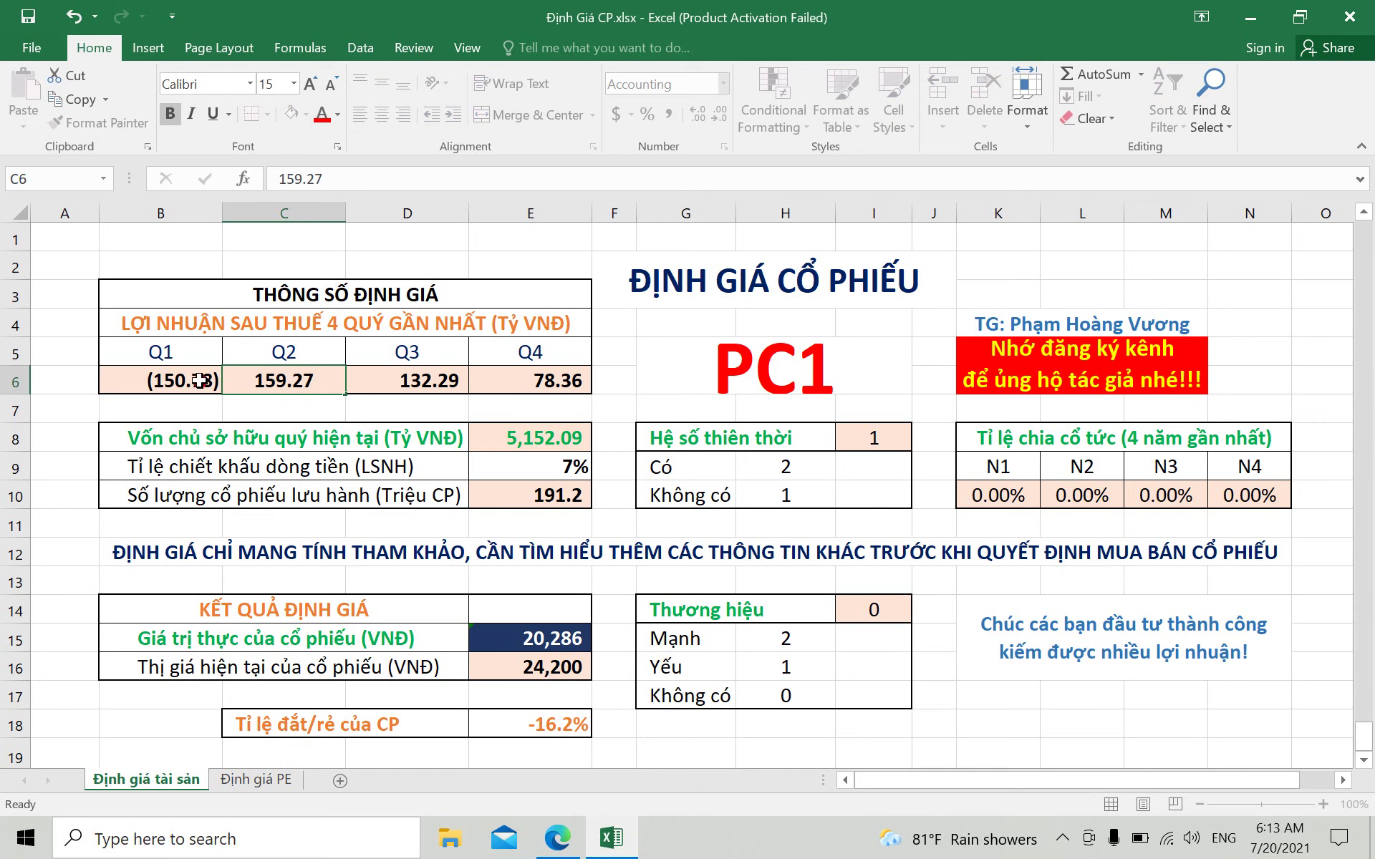
left_click(554, 842)
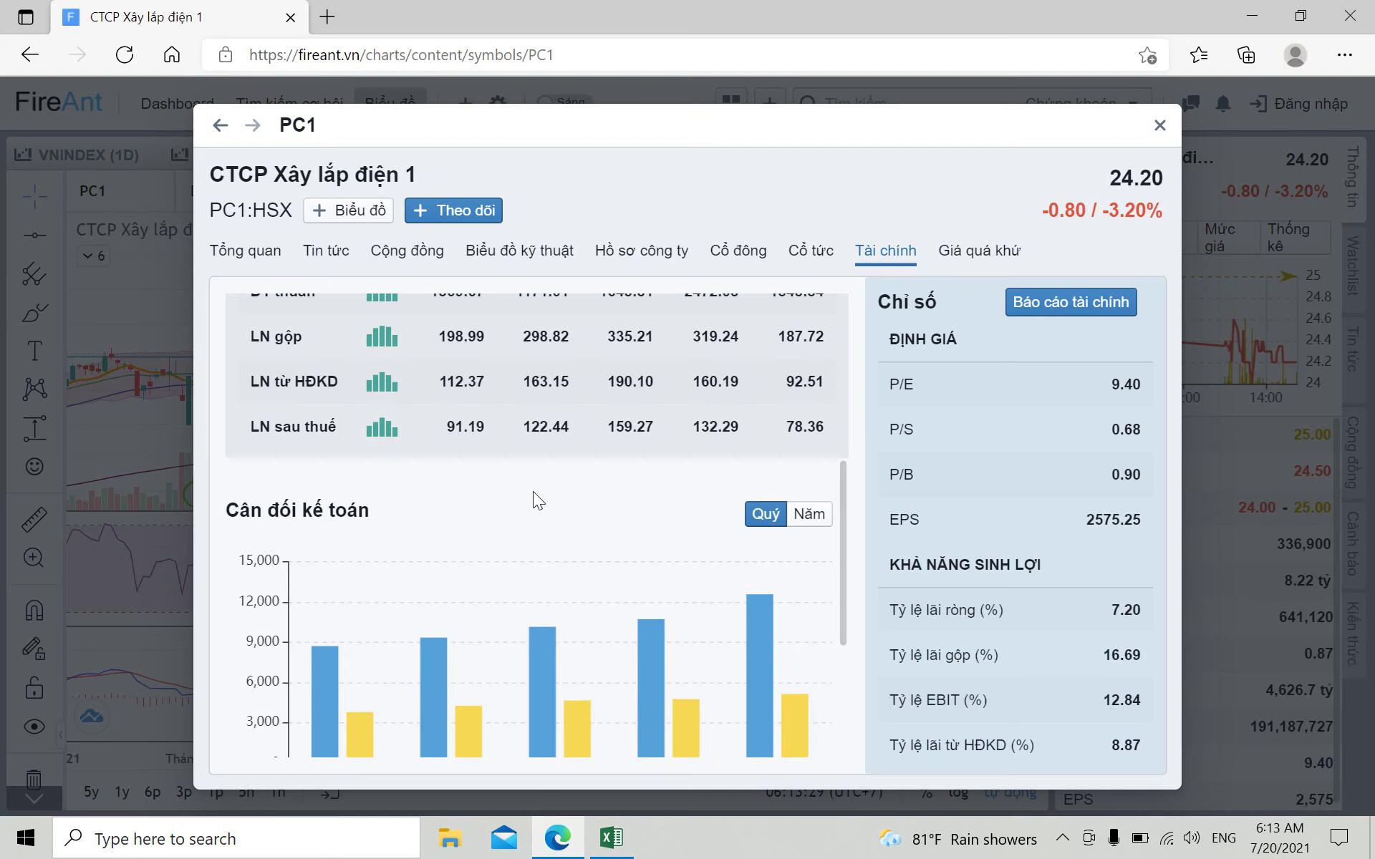
left_click(611, 837)
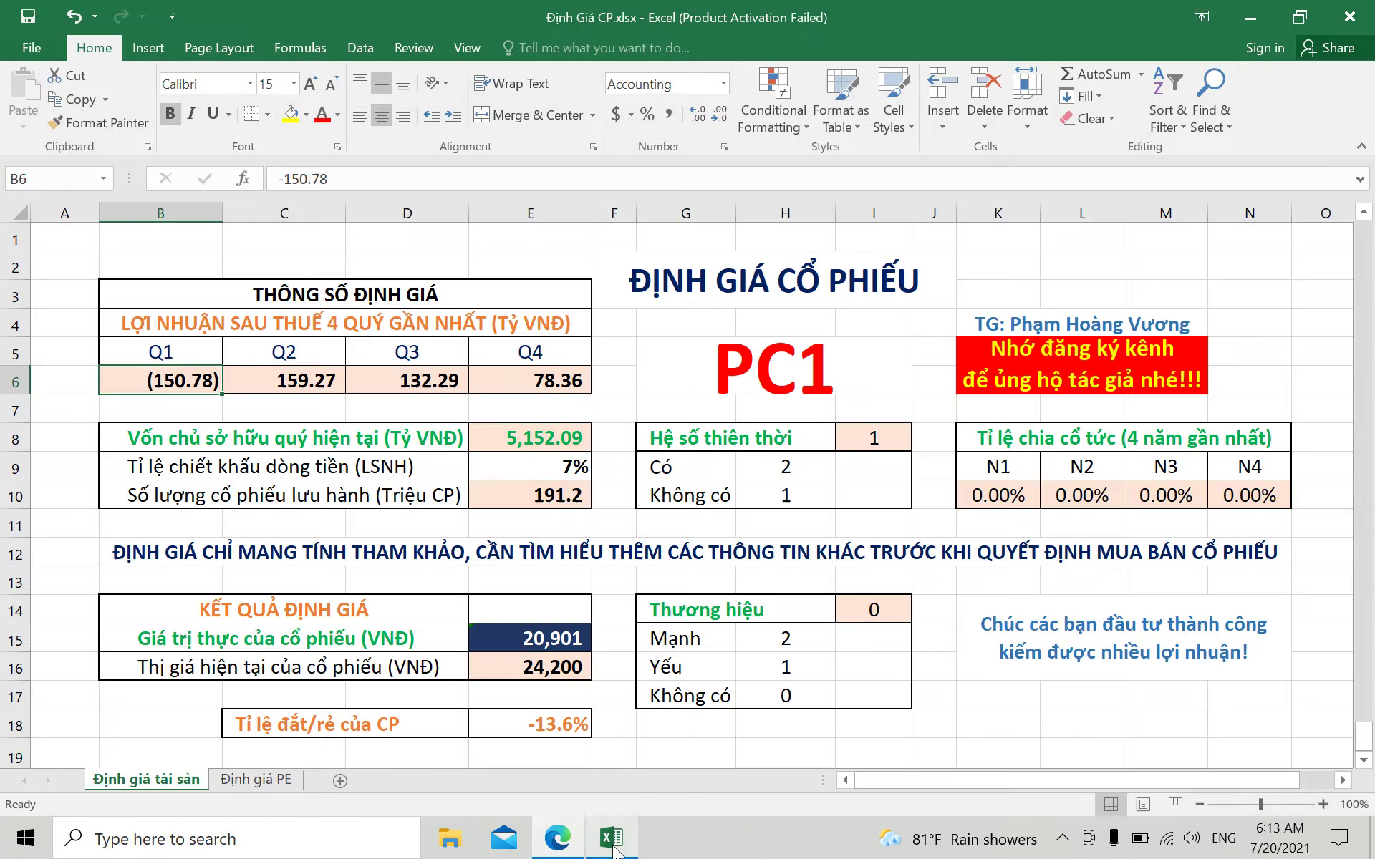
type("122.44")
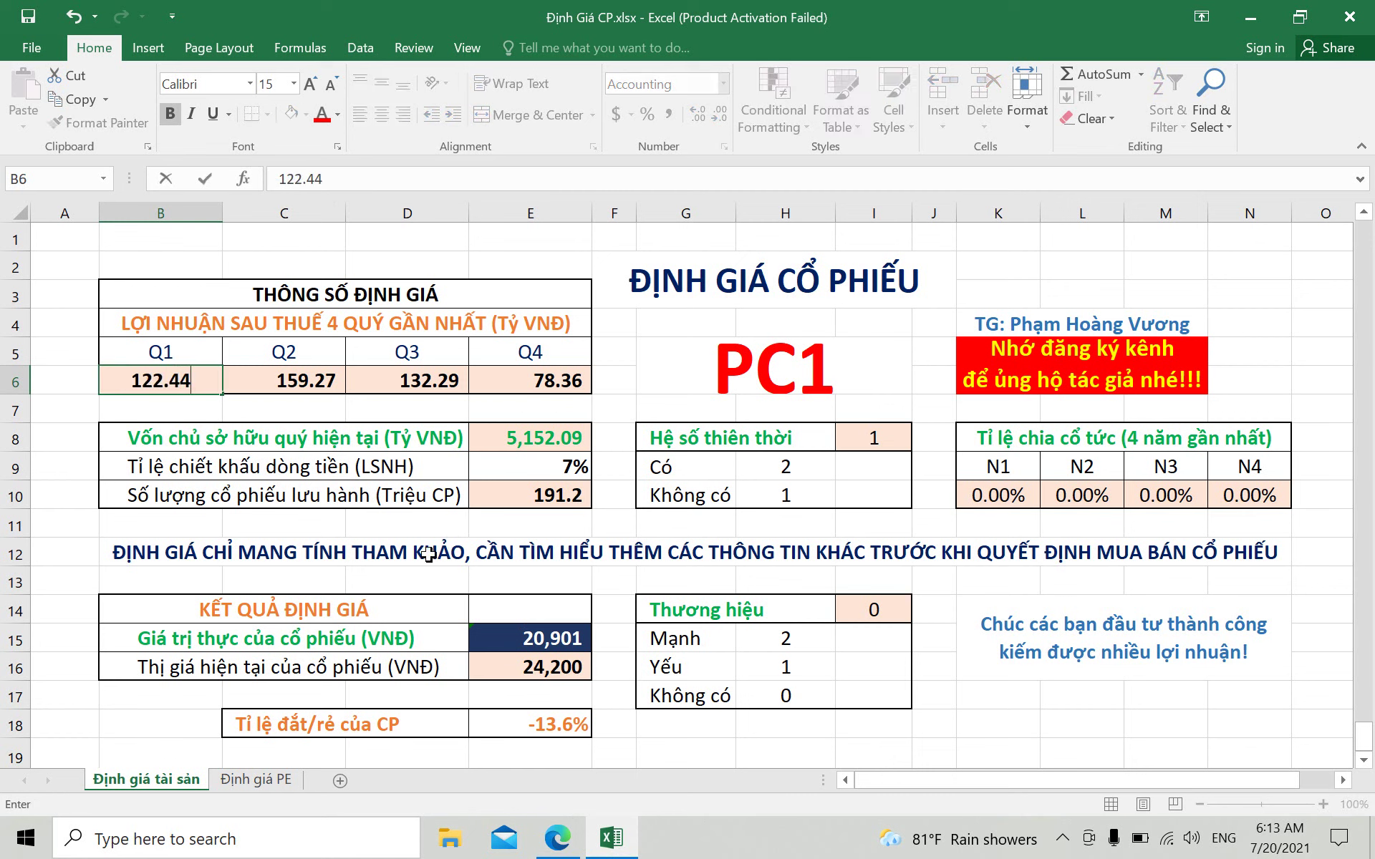
left_click(866, 667)
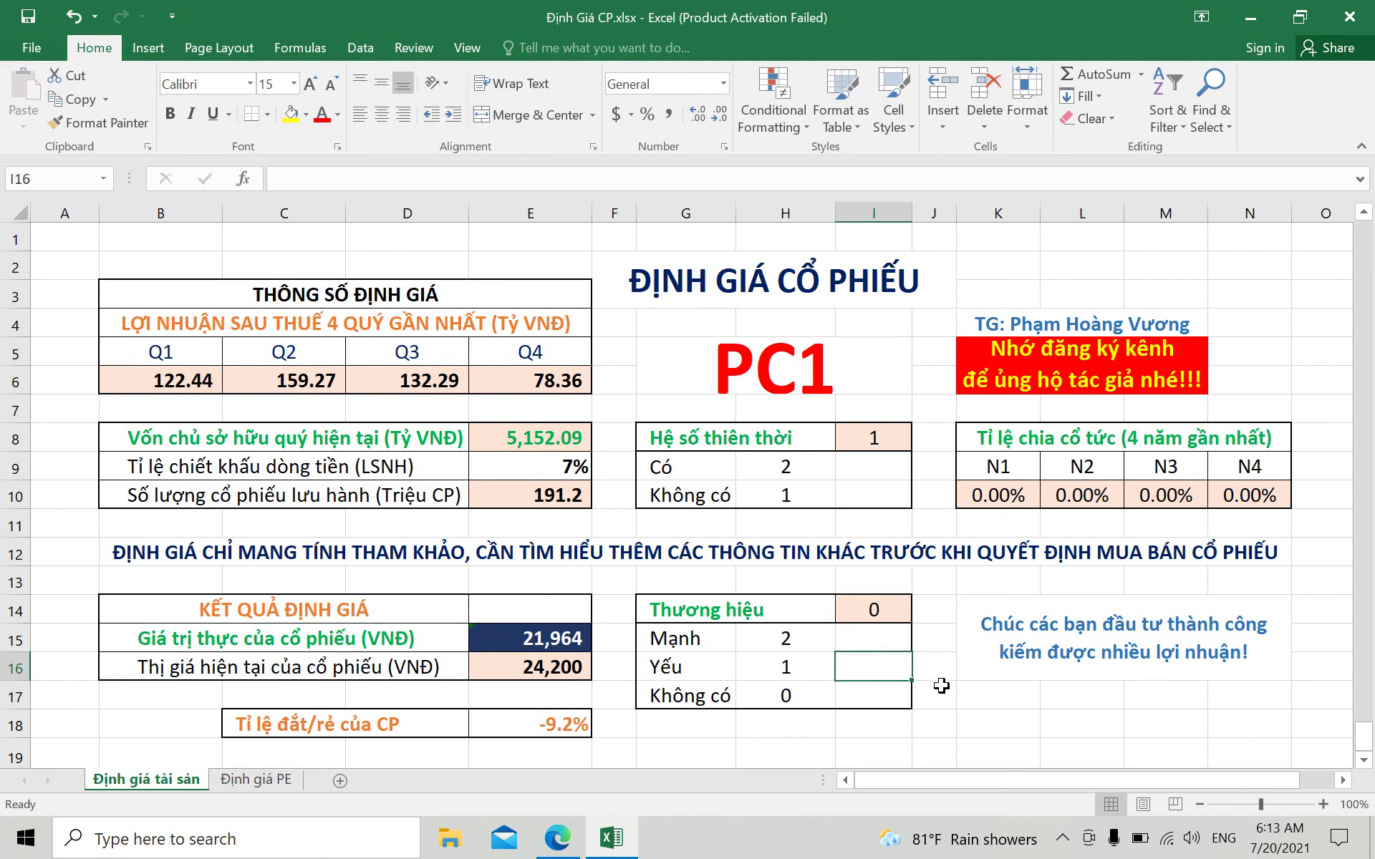
left_click(993, 720)
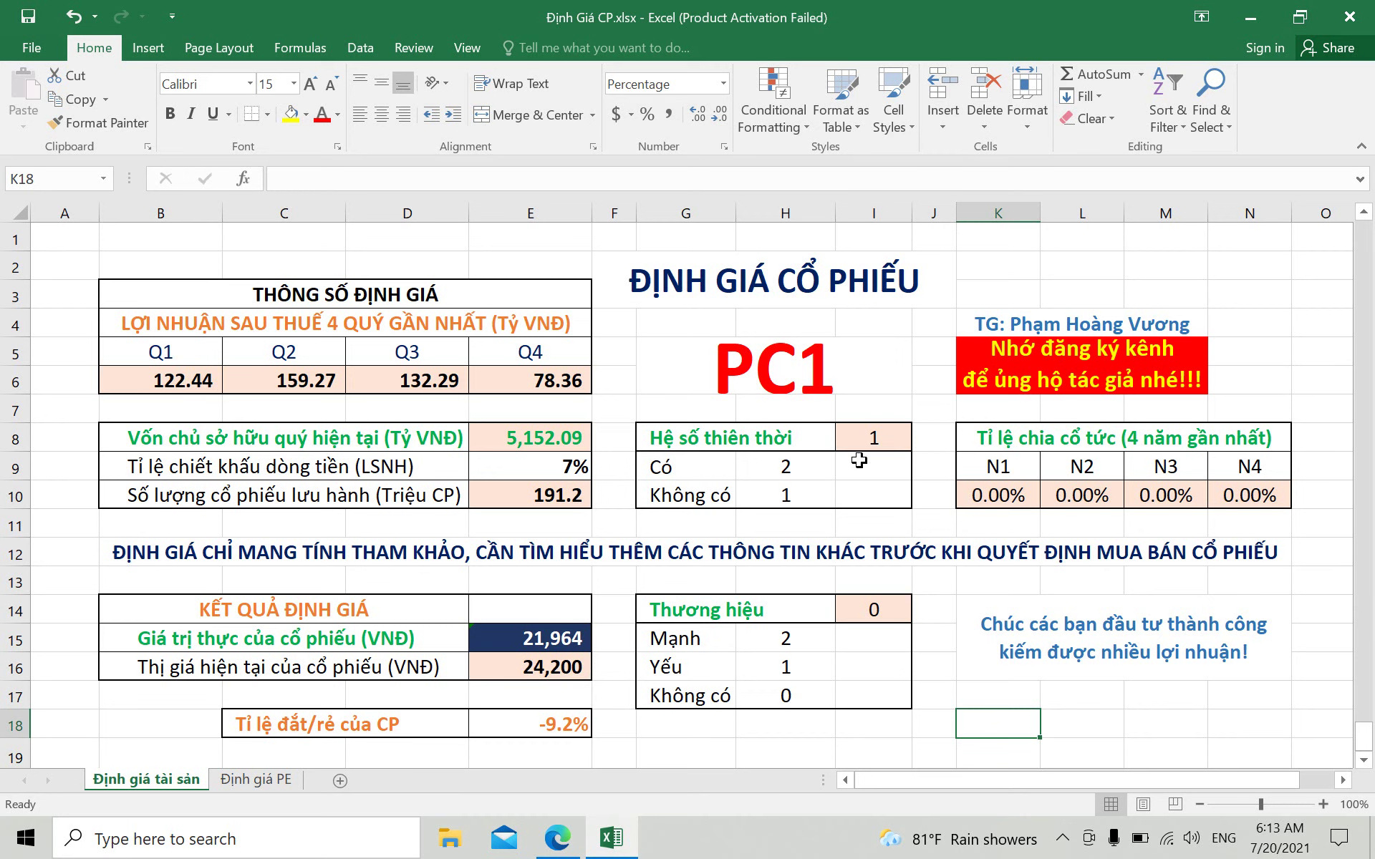
- Try a Hệ số thiên thời of 2 in cell I8 and restore it to 1
left_click(875, 439)
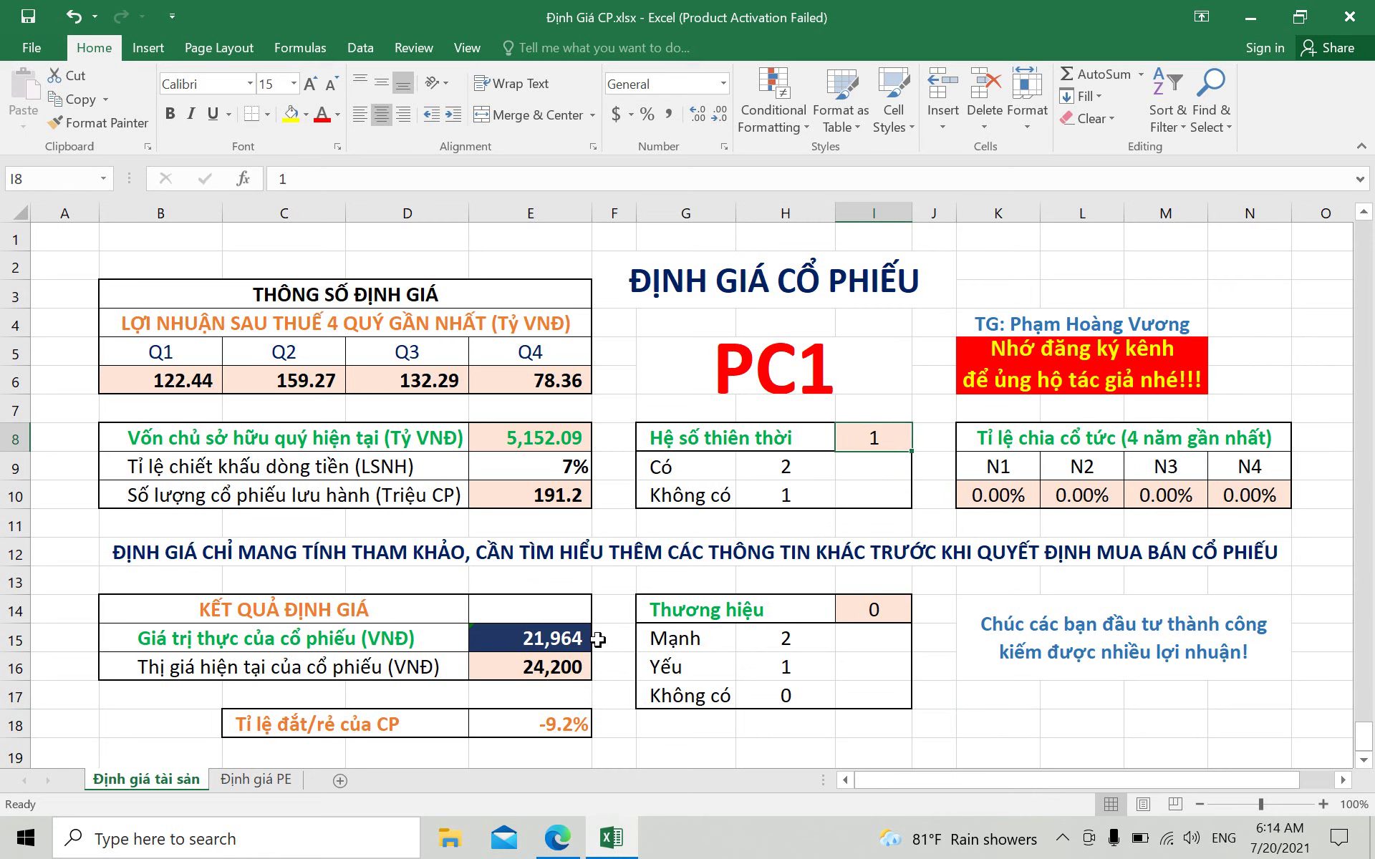
type("2")
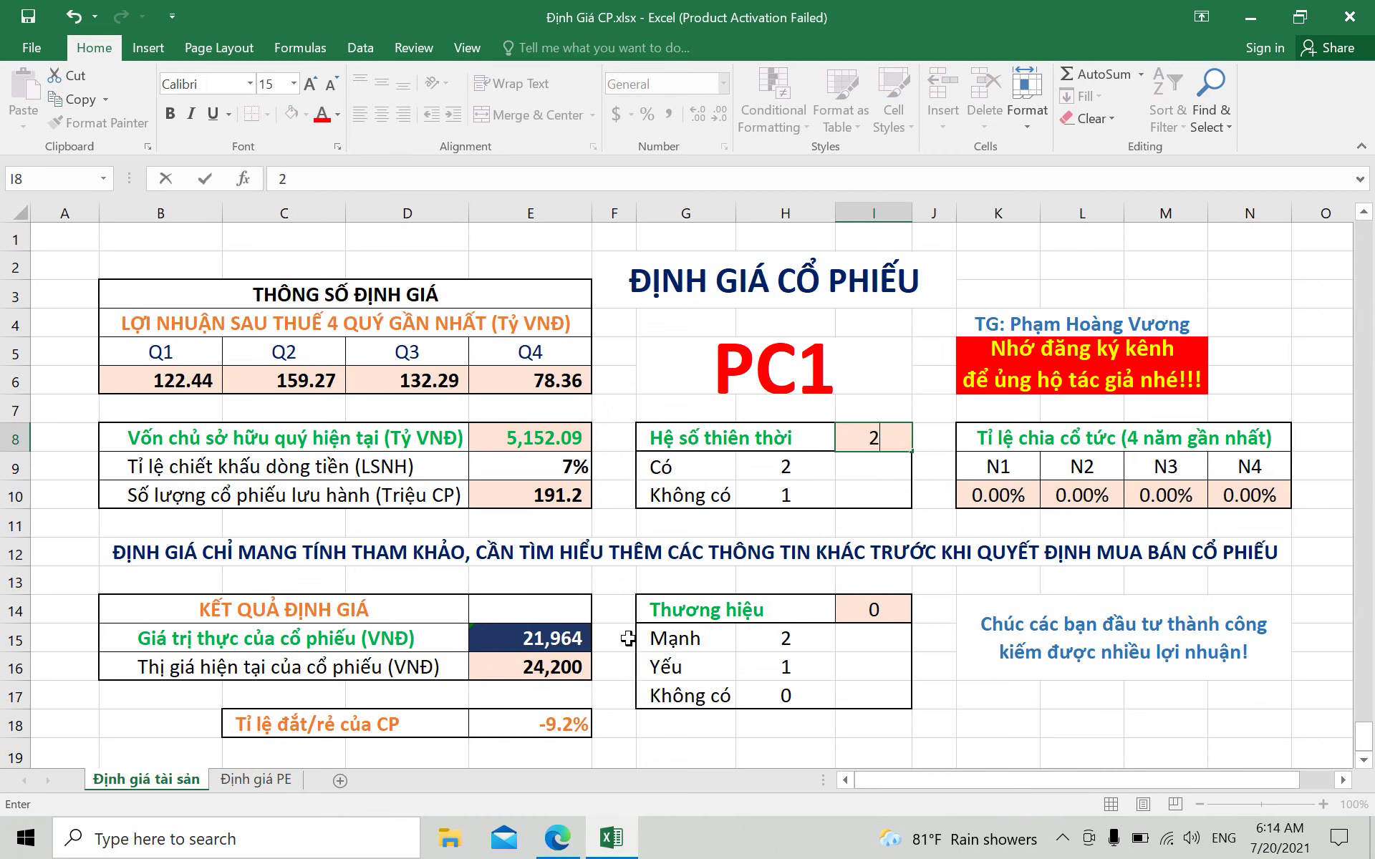
left_click(943, 666)
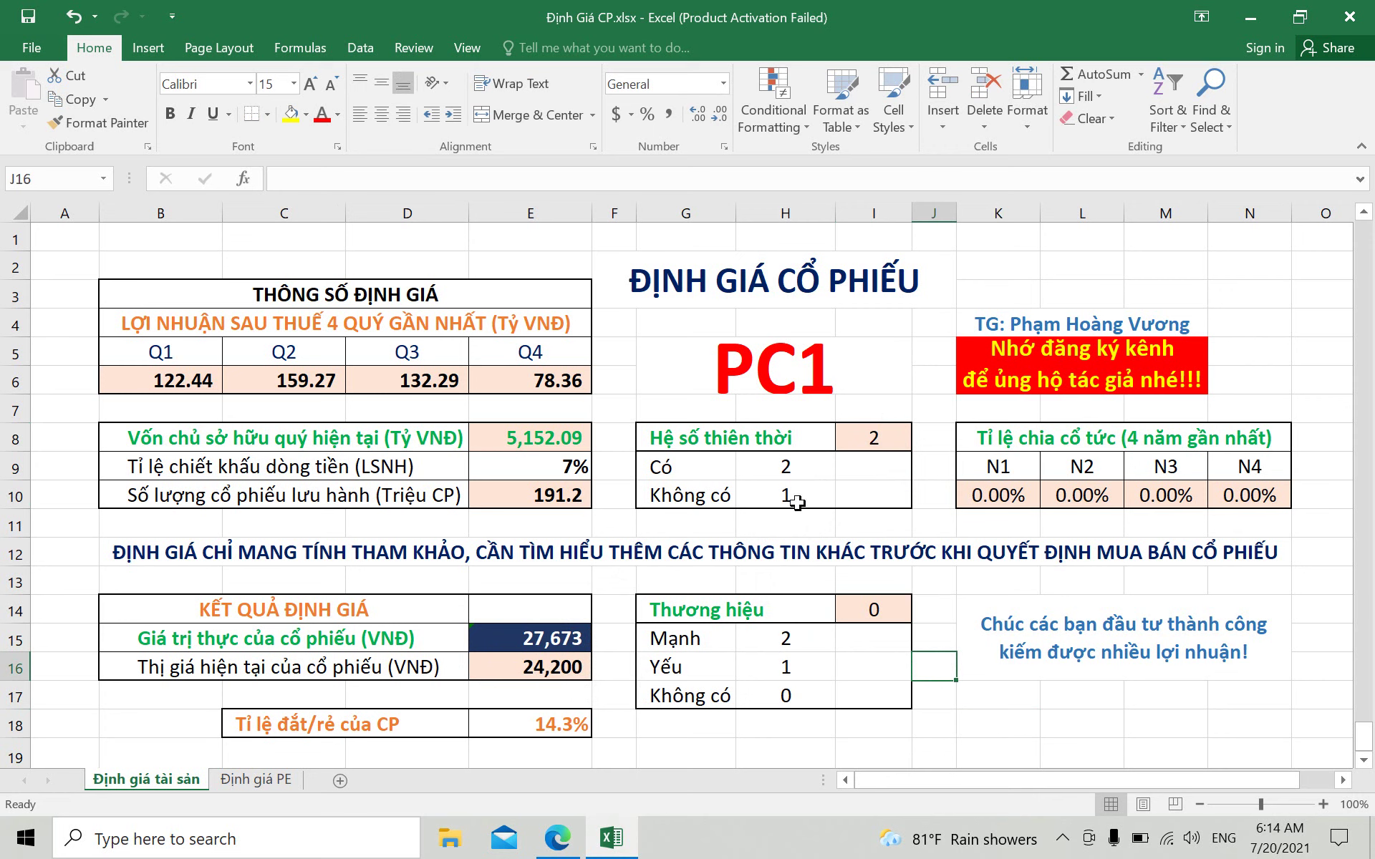
left_click(875, 438)
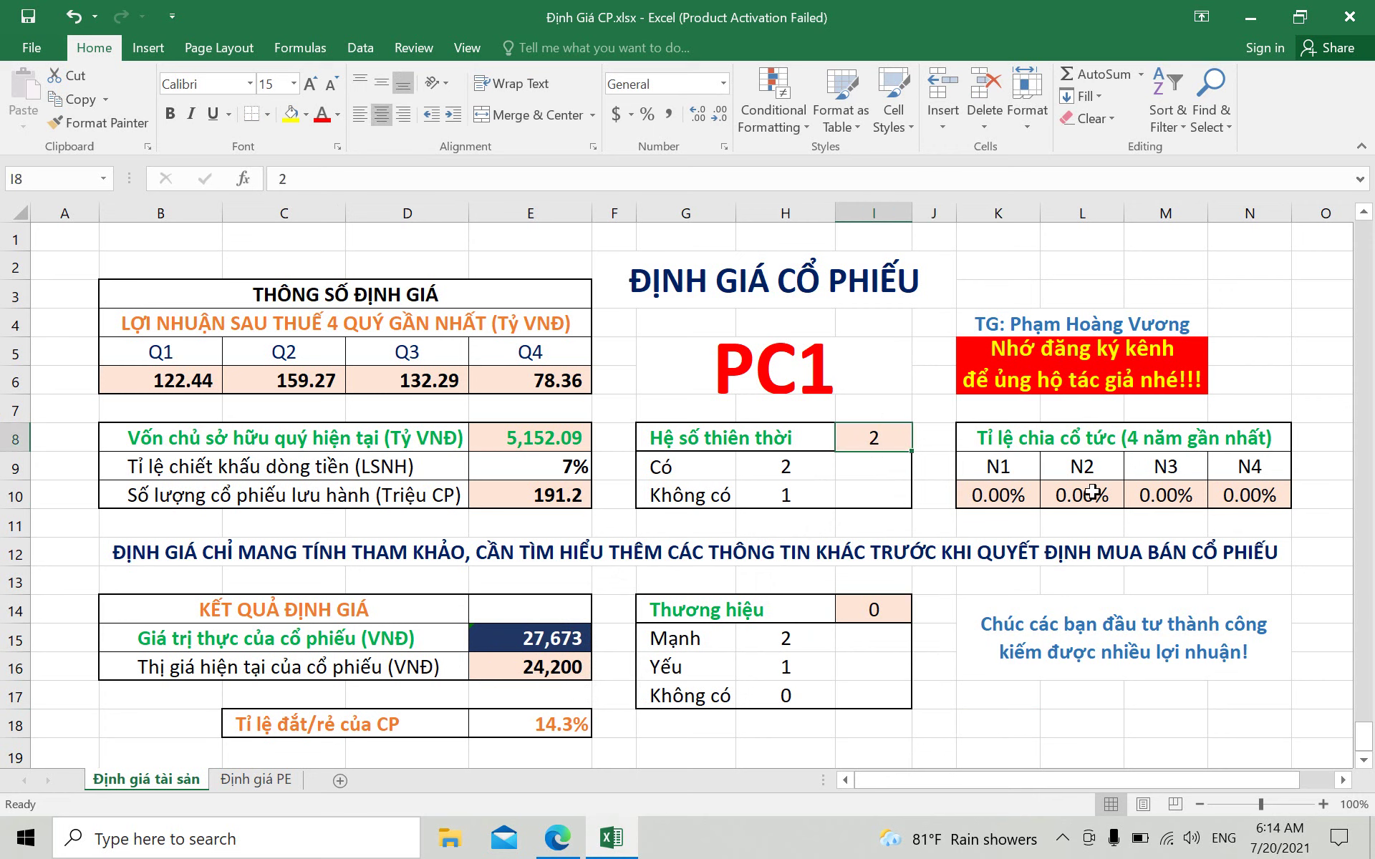
left_click(981, 696)
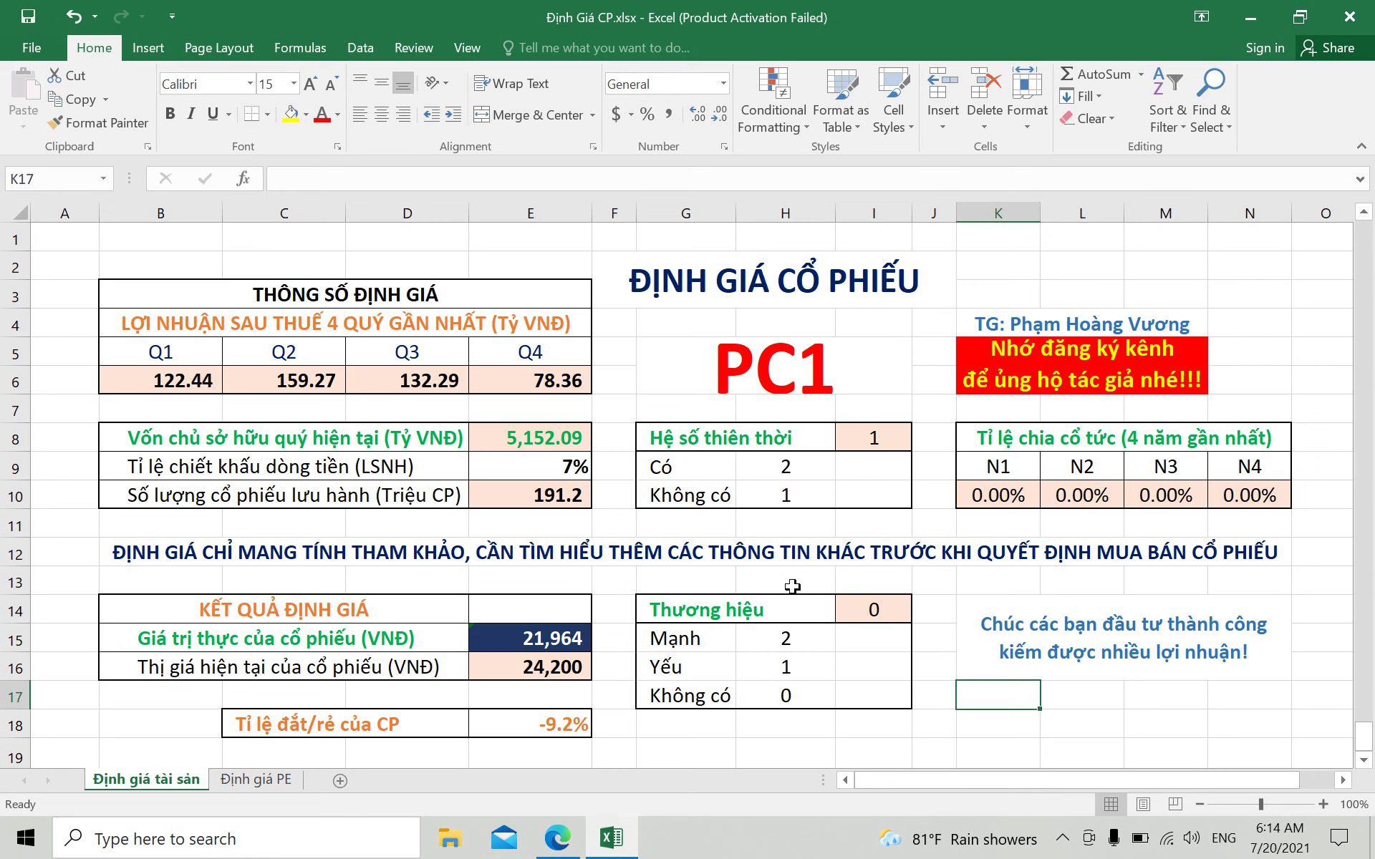
- Try a Thương hiệu value of 2 in cell I14 and restore it to 0
left_click(868, 606)
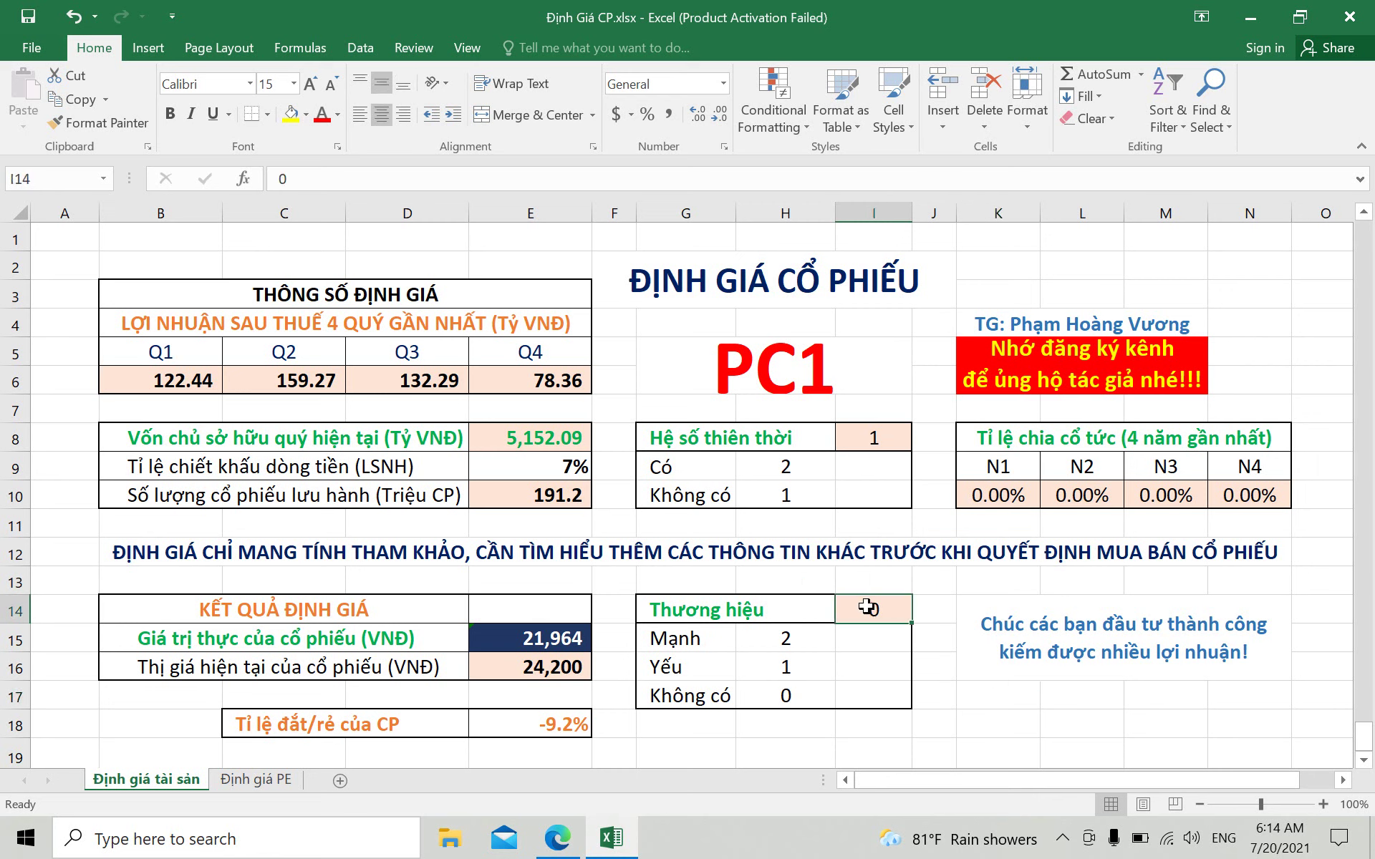
type("2")
left_click(869, 665)
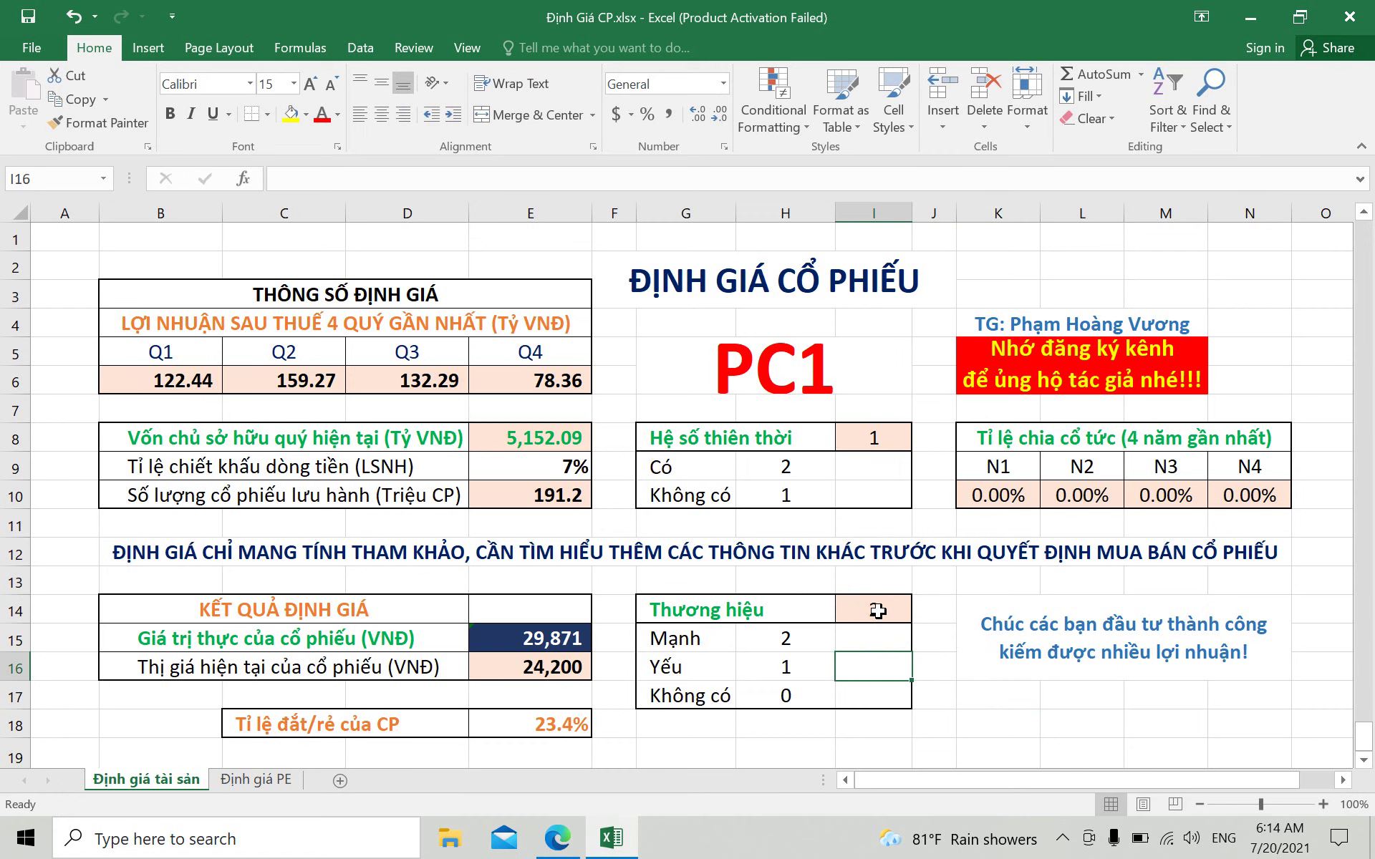
left_click(877, 611)
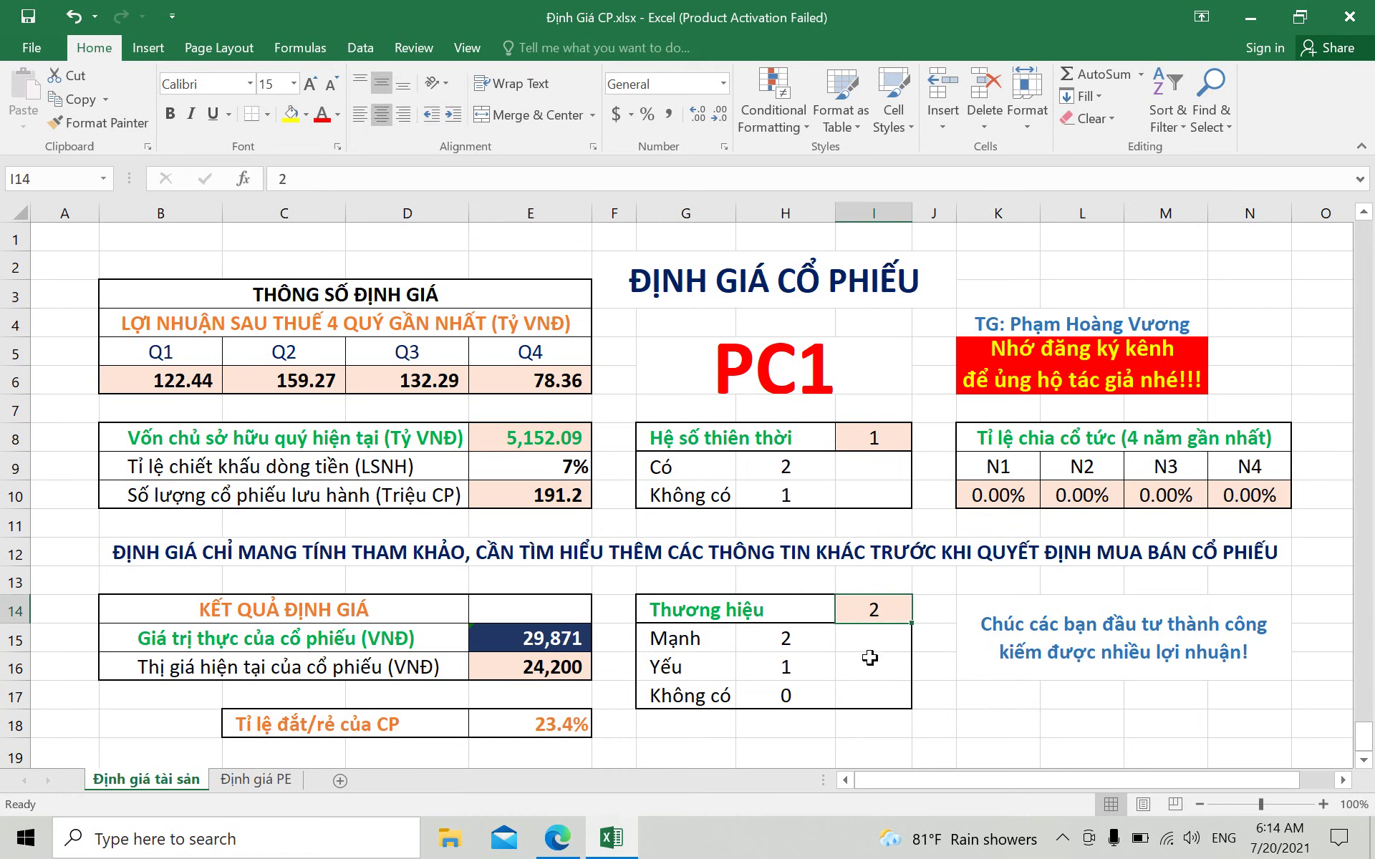
type("0")
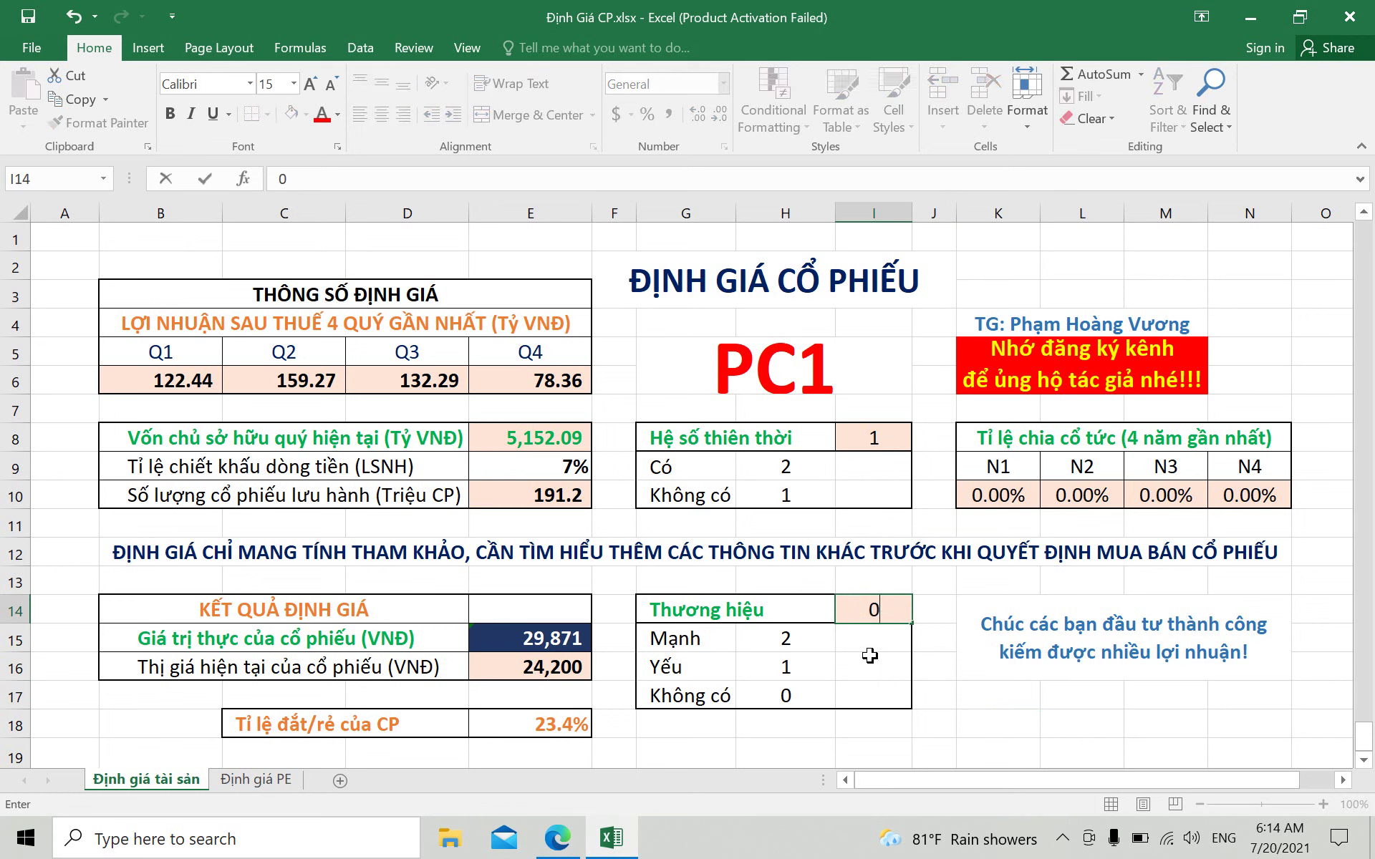
left_click(978, 689)
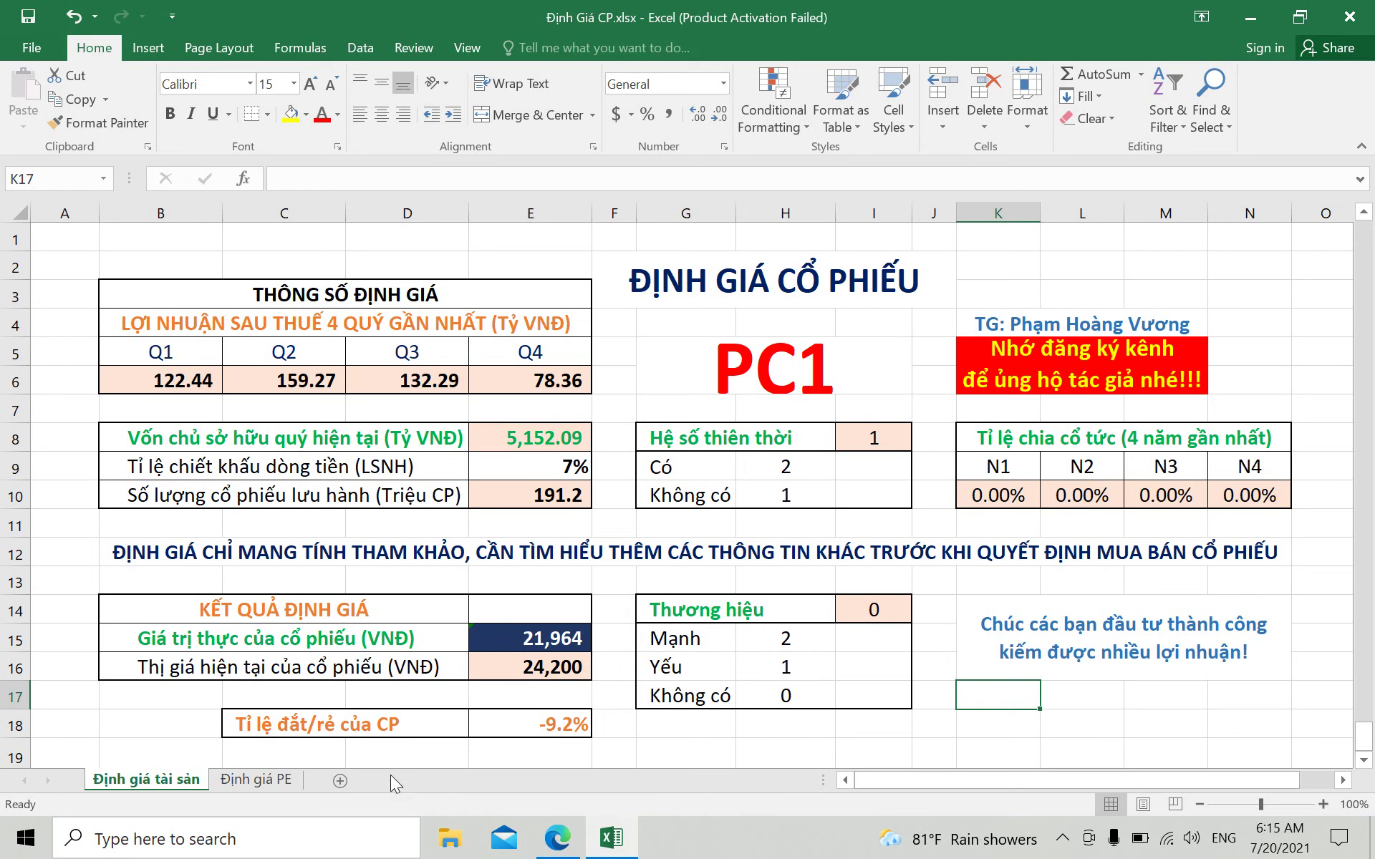
- Display the Định giá PE sheet, switch to Edge, close PC1's FireAnt profile and open the bookmarked Vietstock Finance page in a new tab
left_click(259, 779)
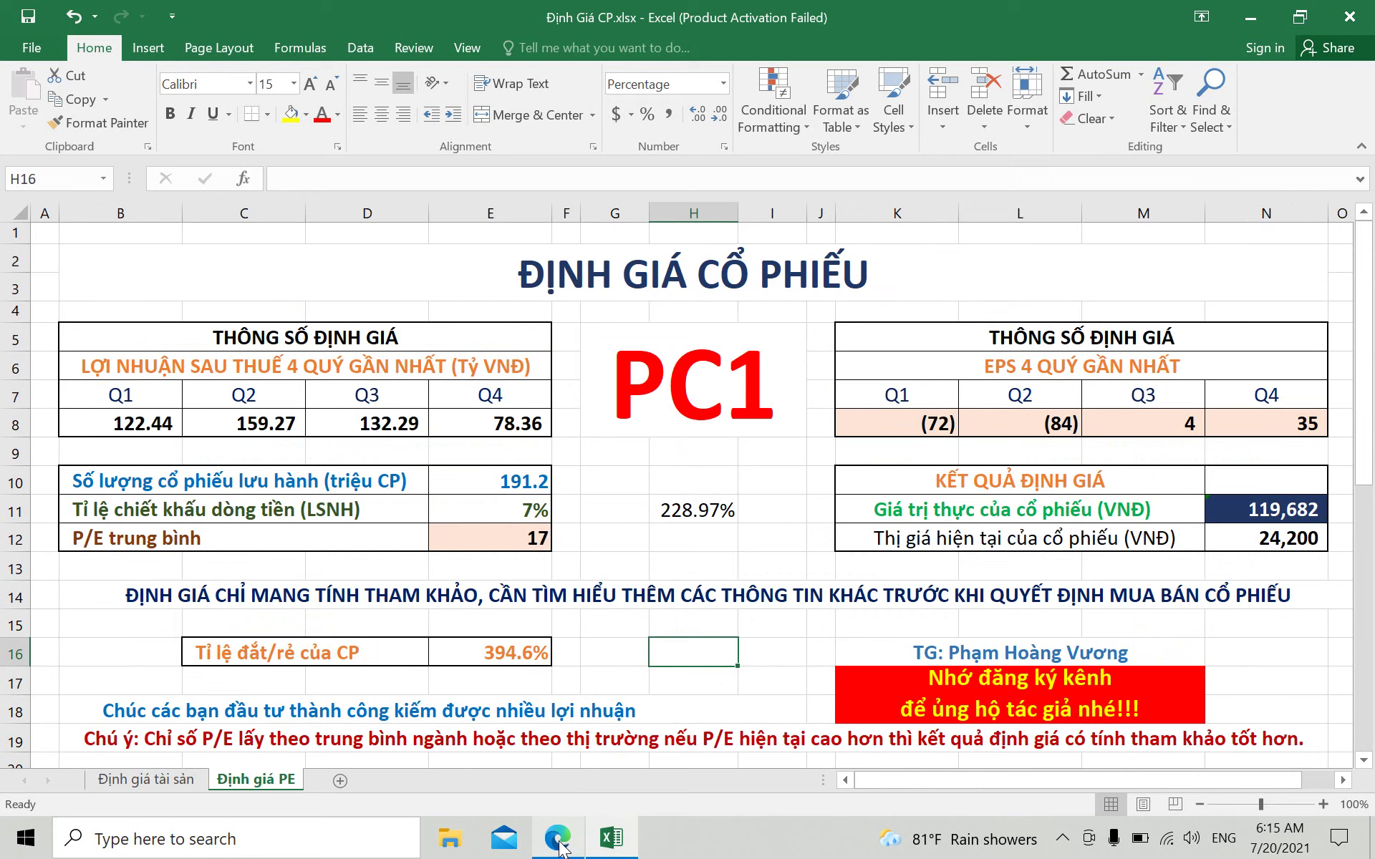
mouse_move(559, 849)
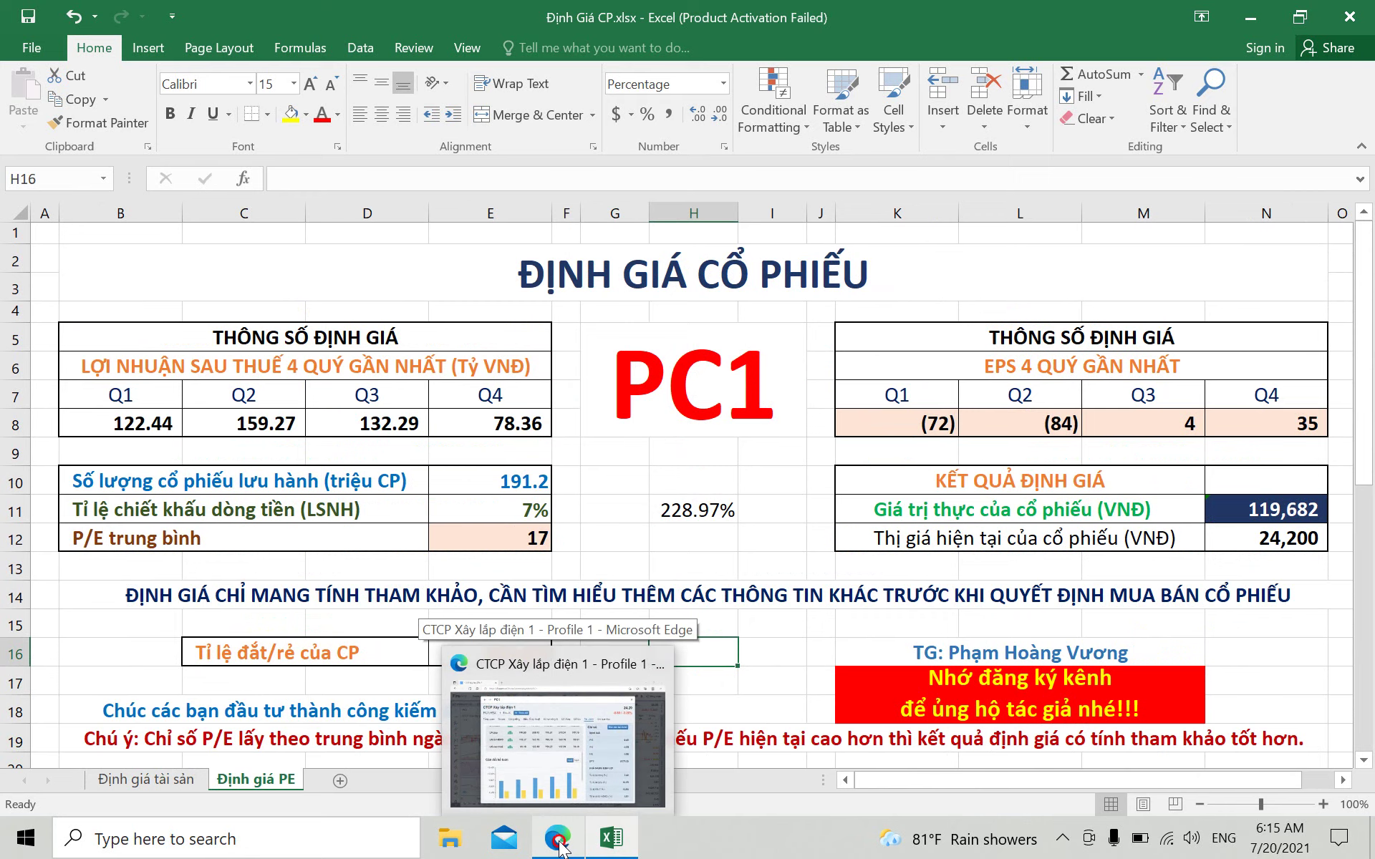
left_click(559, 849)
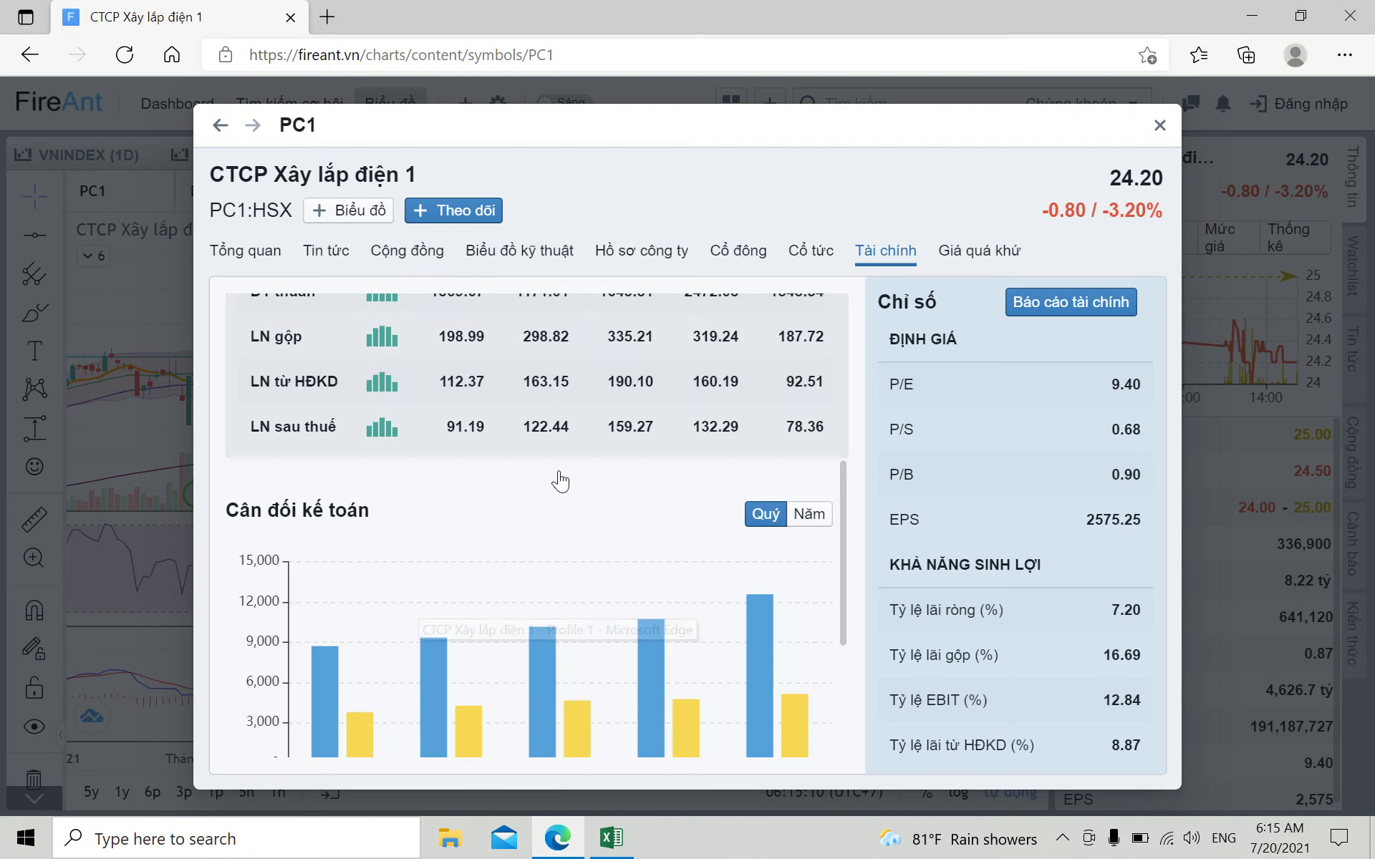
left_click(1159, 128)
left_click(327, 16)
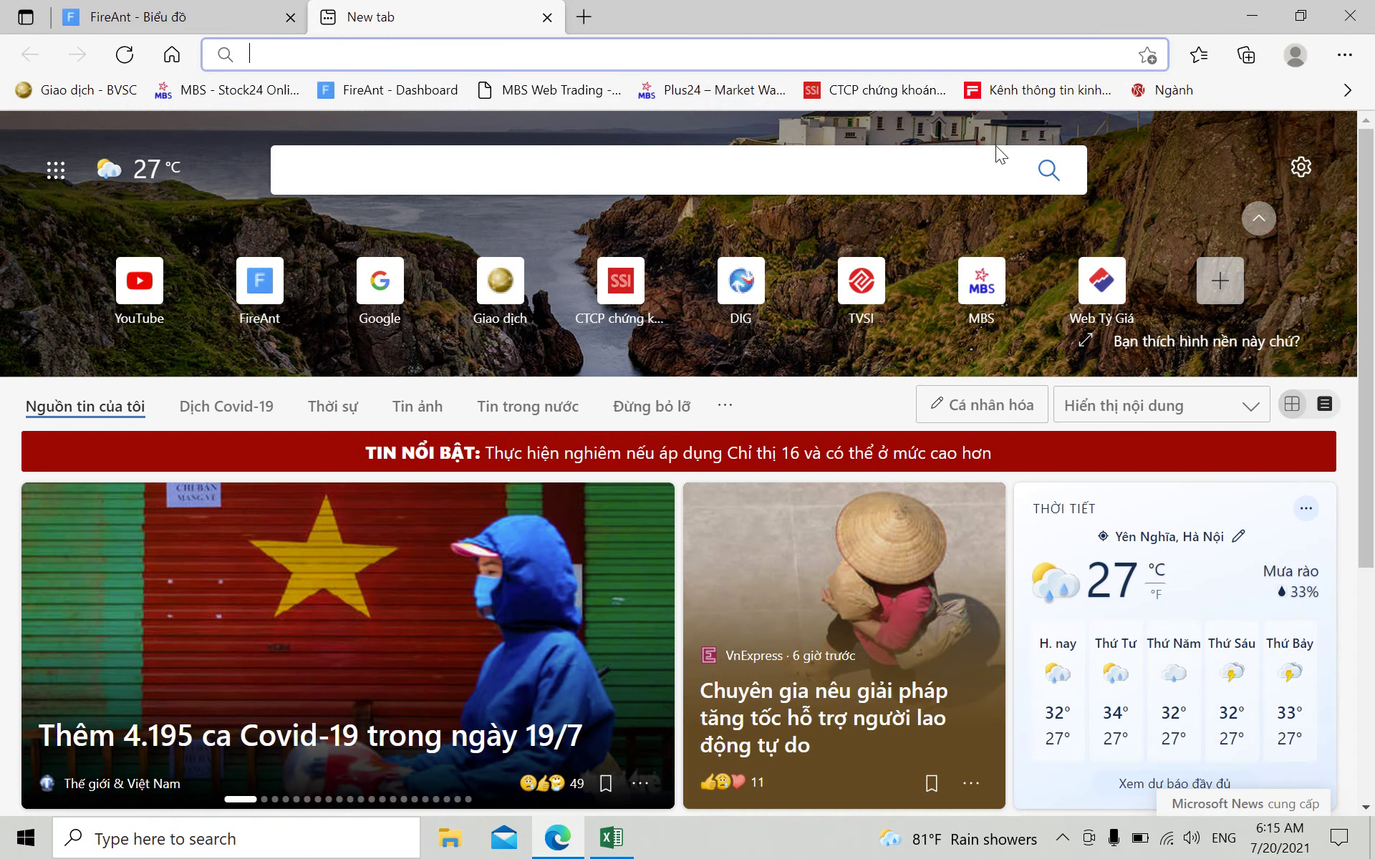
left_click(1190, 89)
left_click(1098, 128)
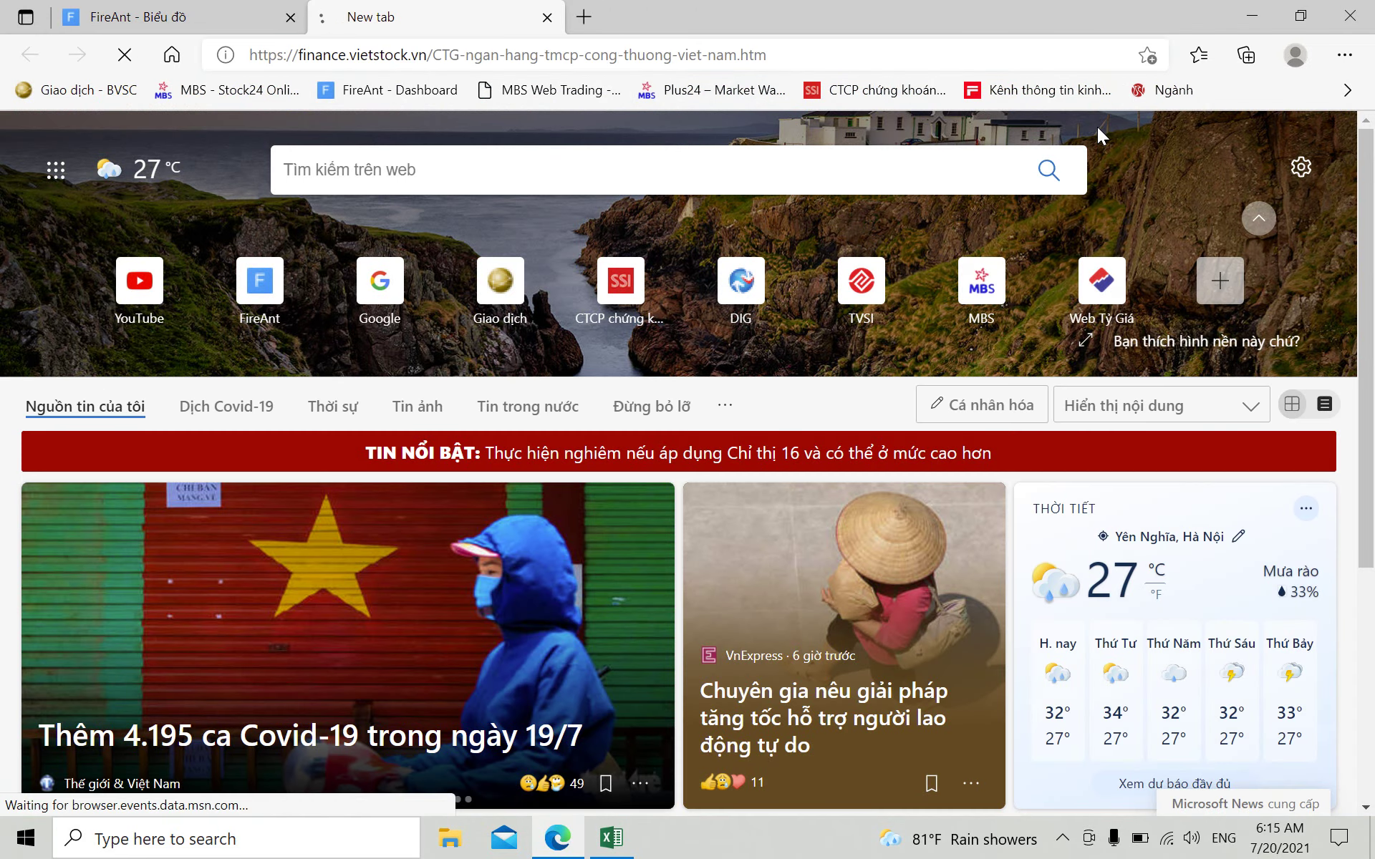
- Search Vietstock for pc1 and open the company page of CTCP Xây lắp Điện I
left_click(1122, 104)
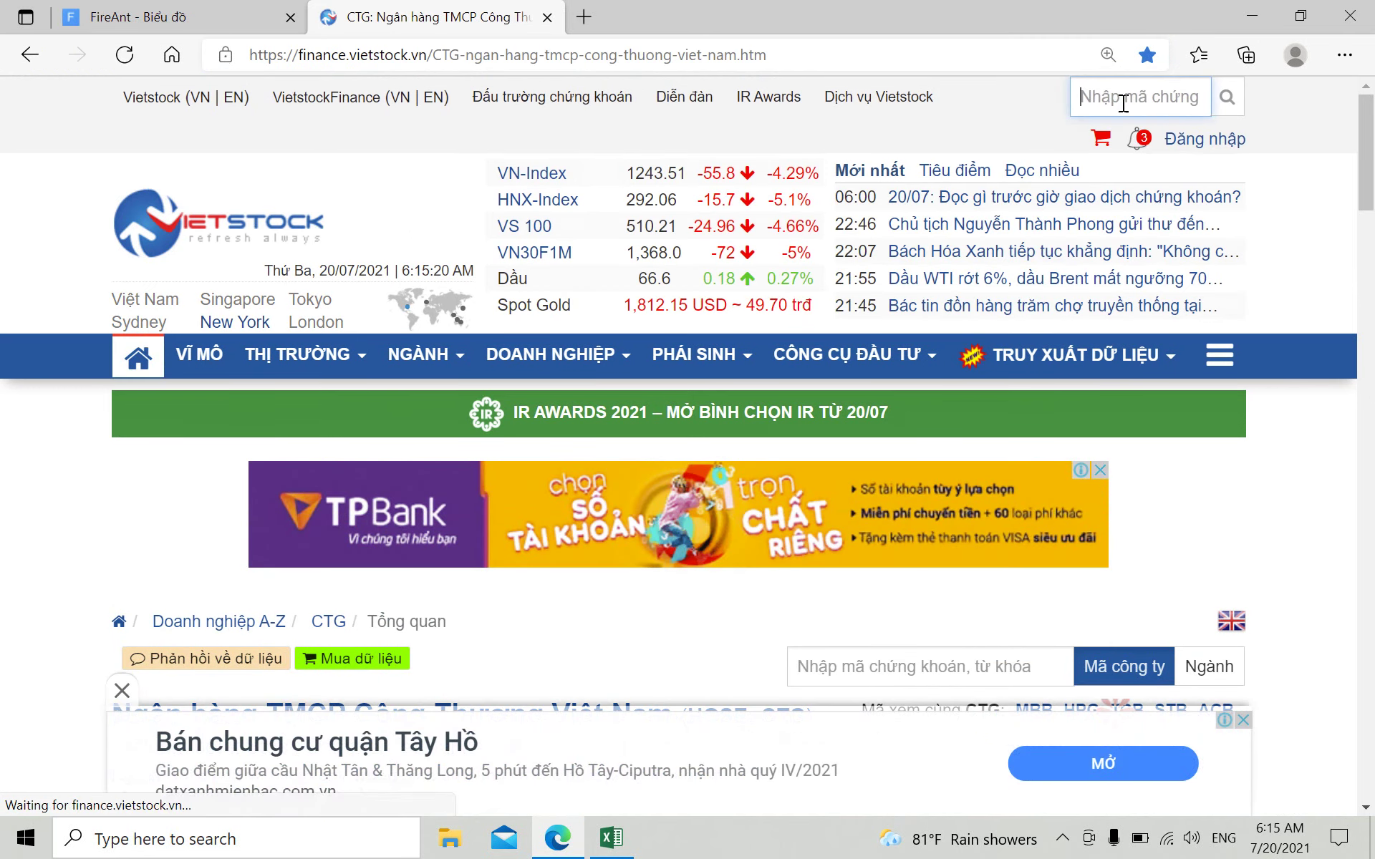
type("pc1")
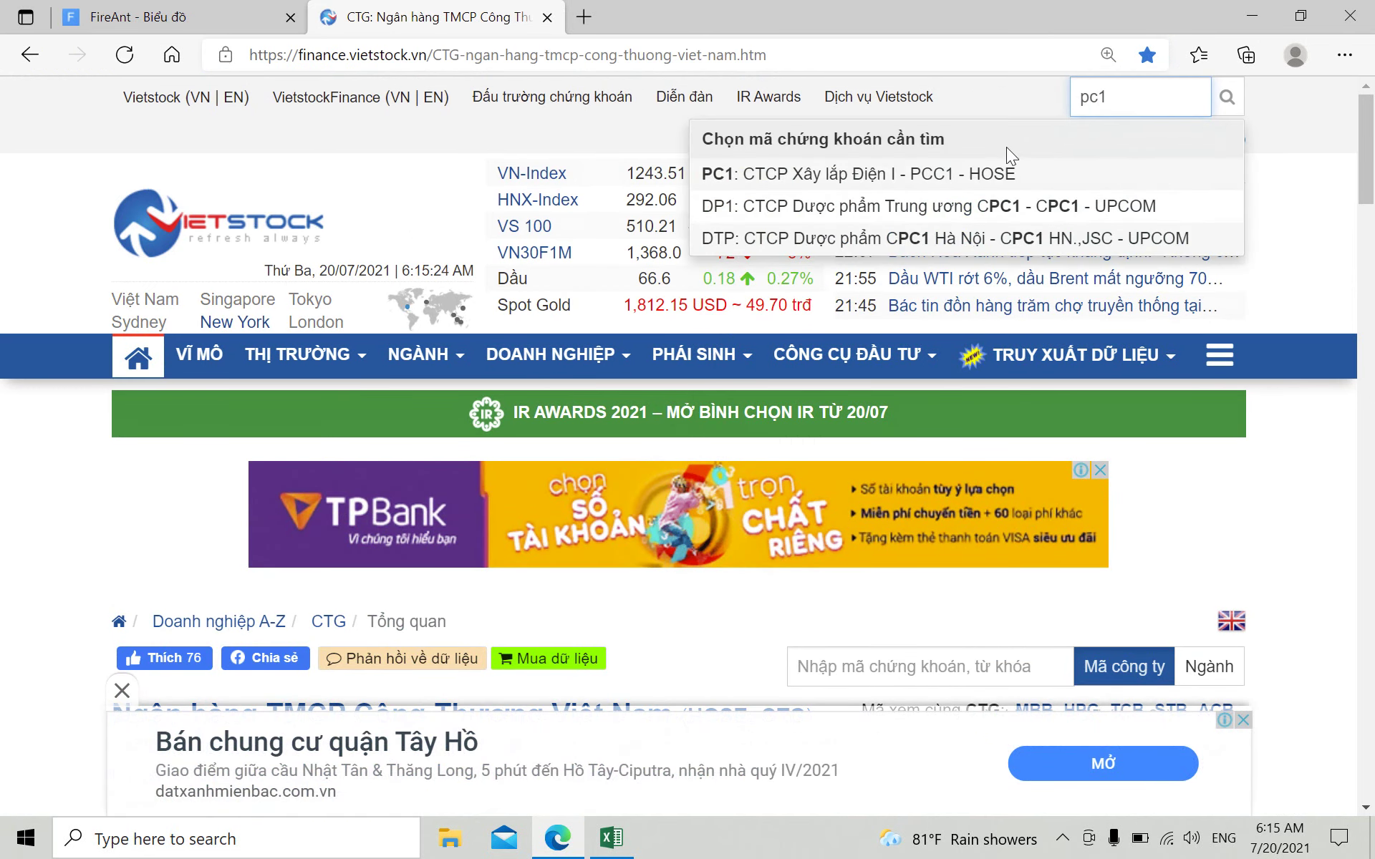
left_click(867, 174)
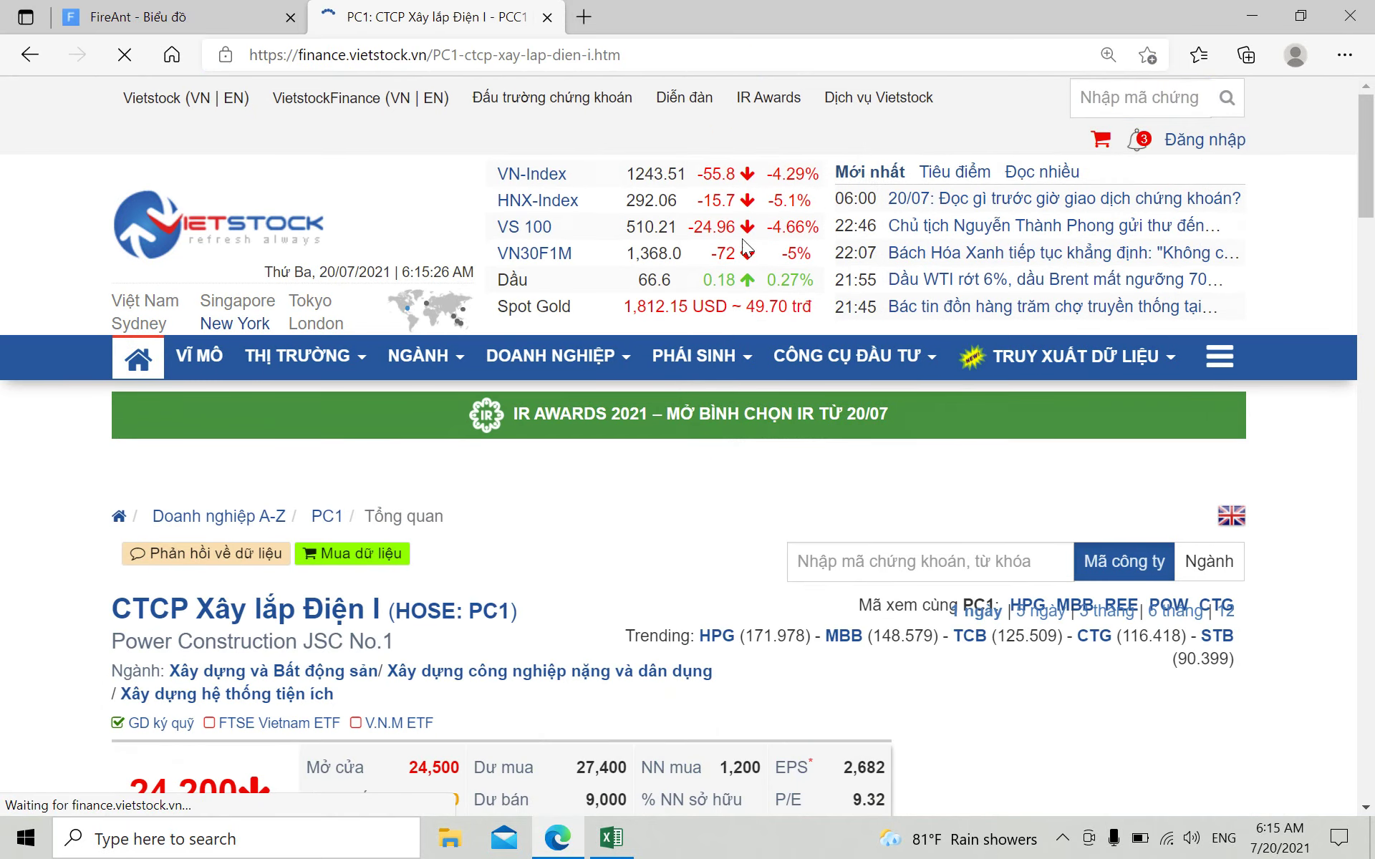
- Find PC1's Q2/2020 four-quarter EPS on Vietstock and set the Q1 EPS cell K8 of Excel's Định giá PE sheet to 2169
scroll(560, 409, "down", 15)
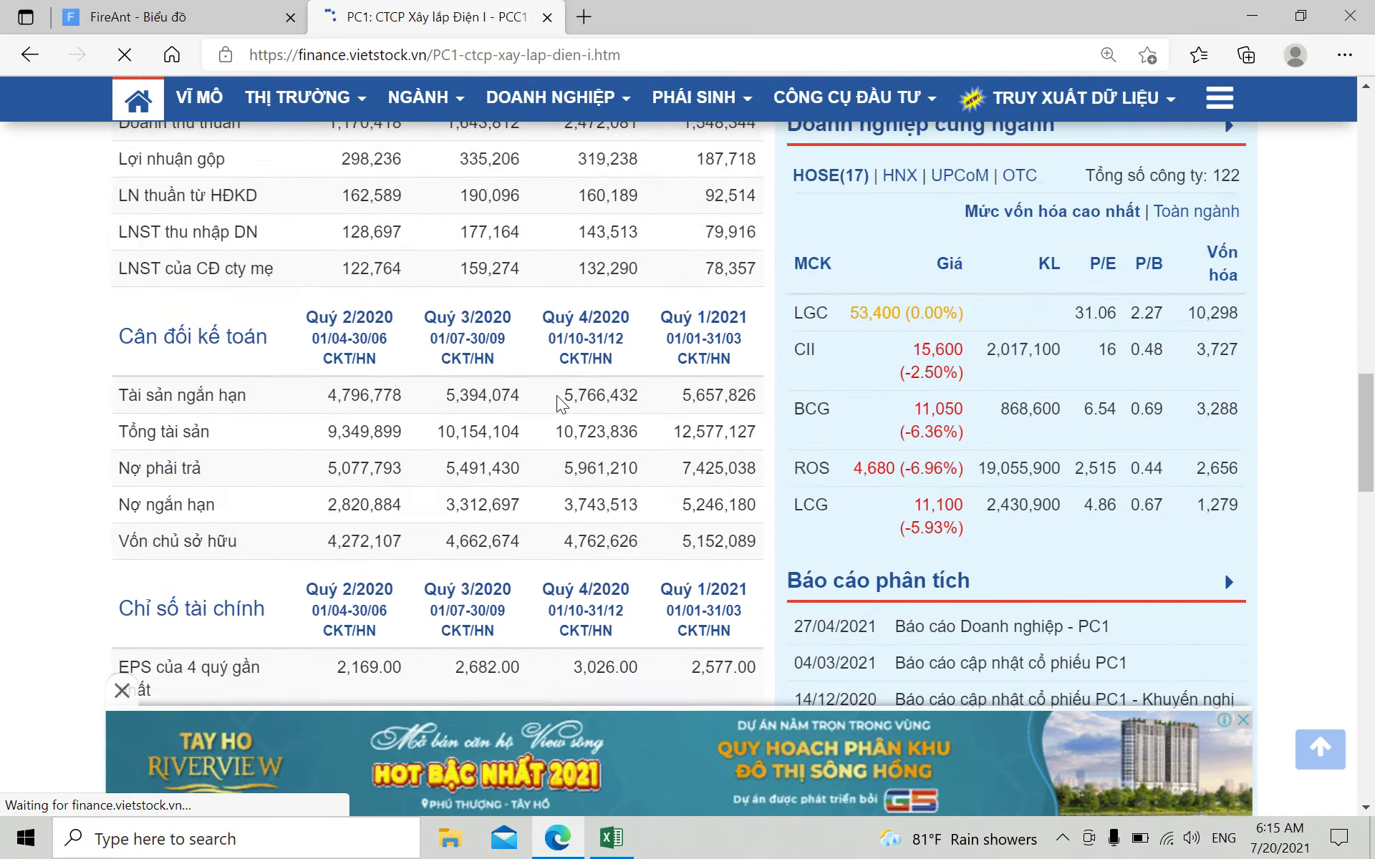
scroll(560, 405, "down", 12)
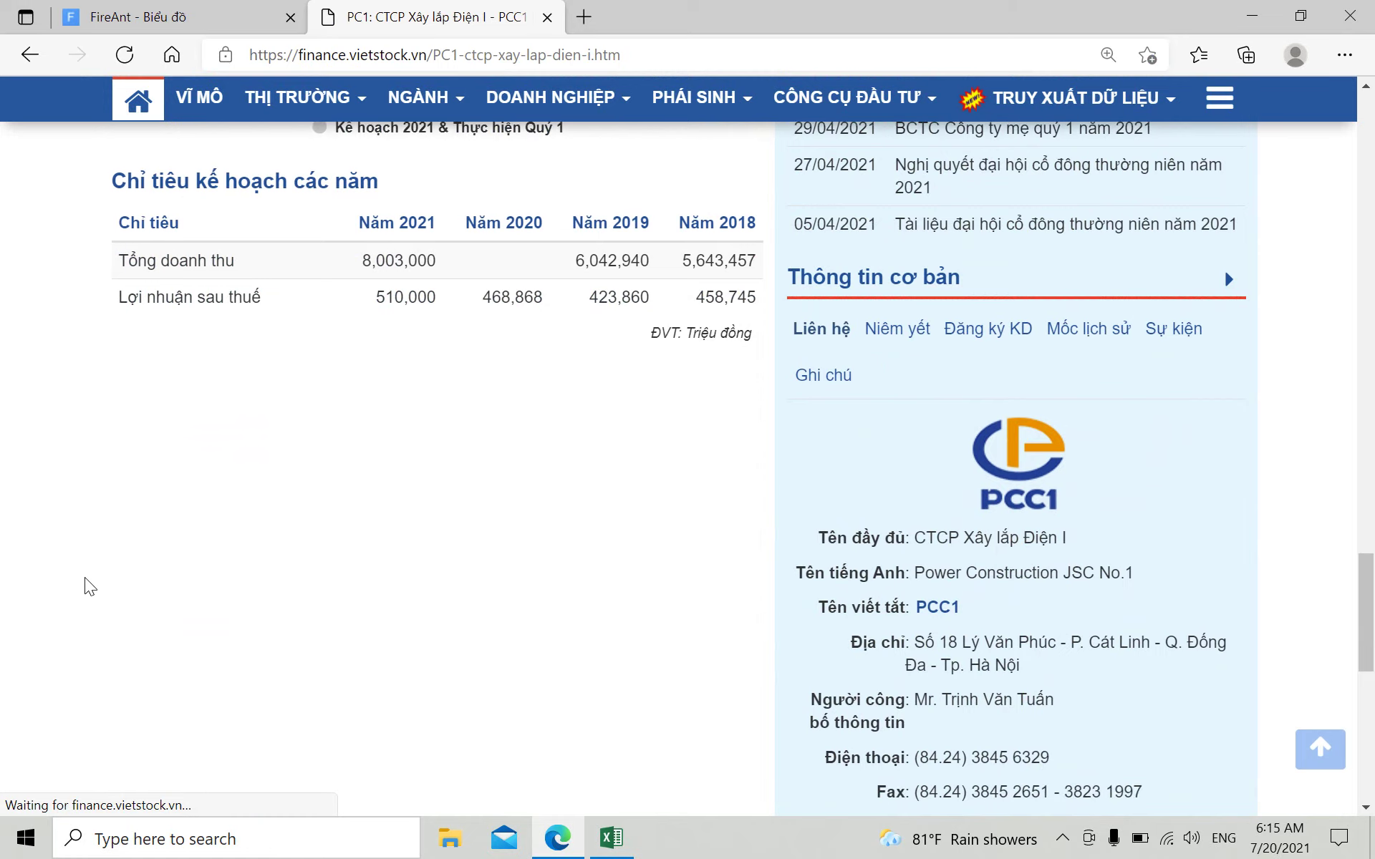
scroll(84, 586, "up", 9)
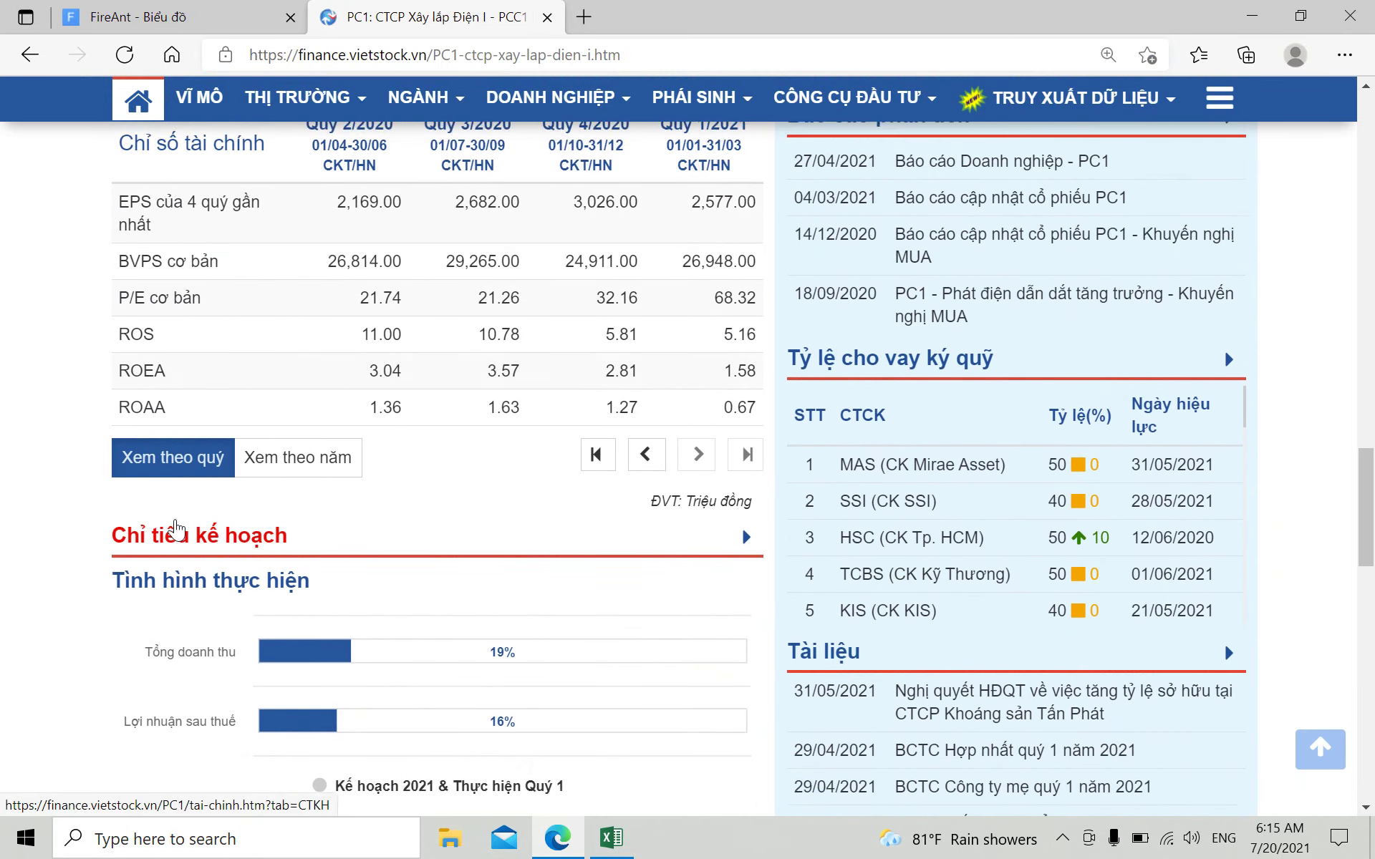
scroll(175, 528, "up", 3)
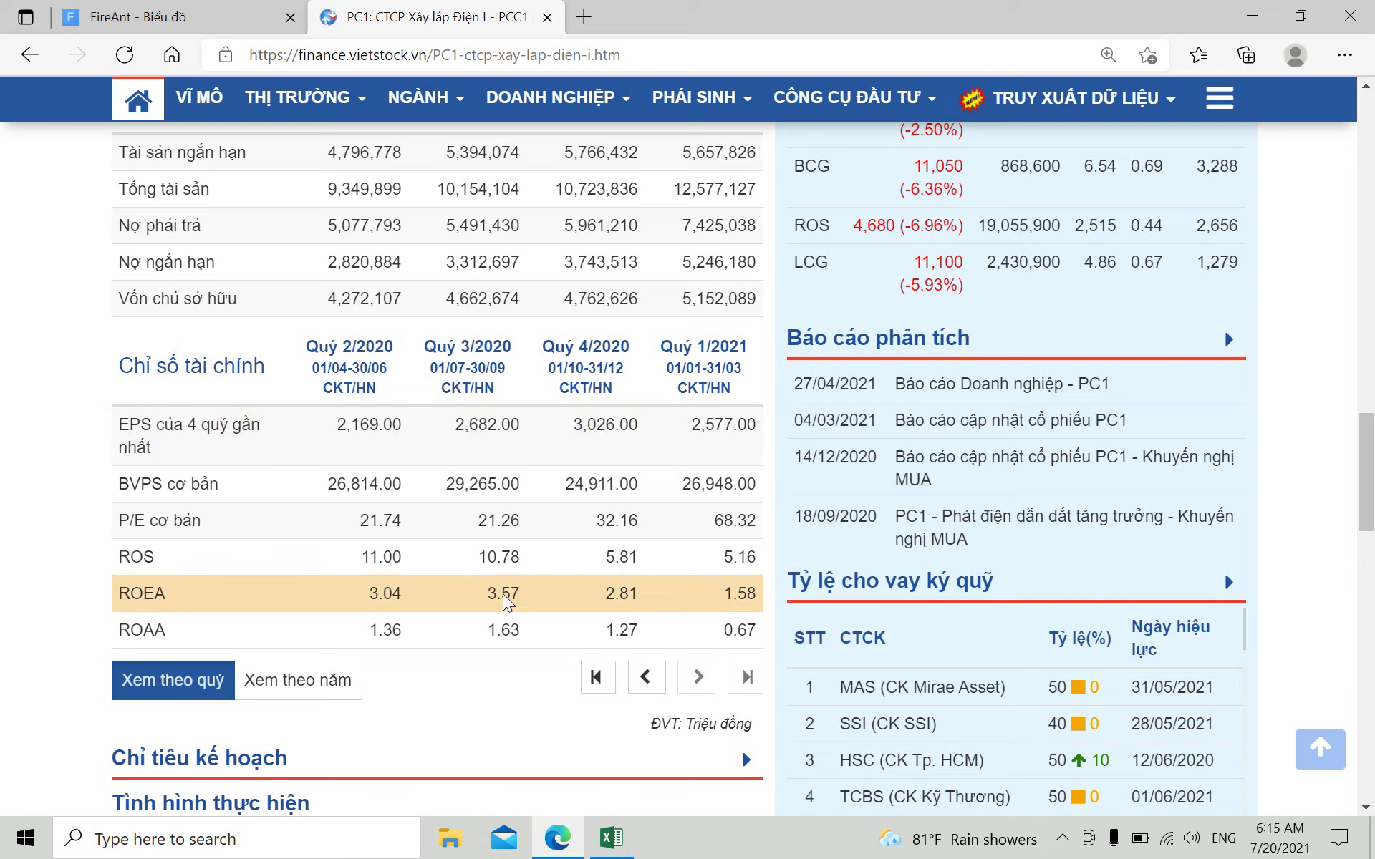
left_click(605, 847)
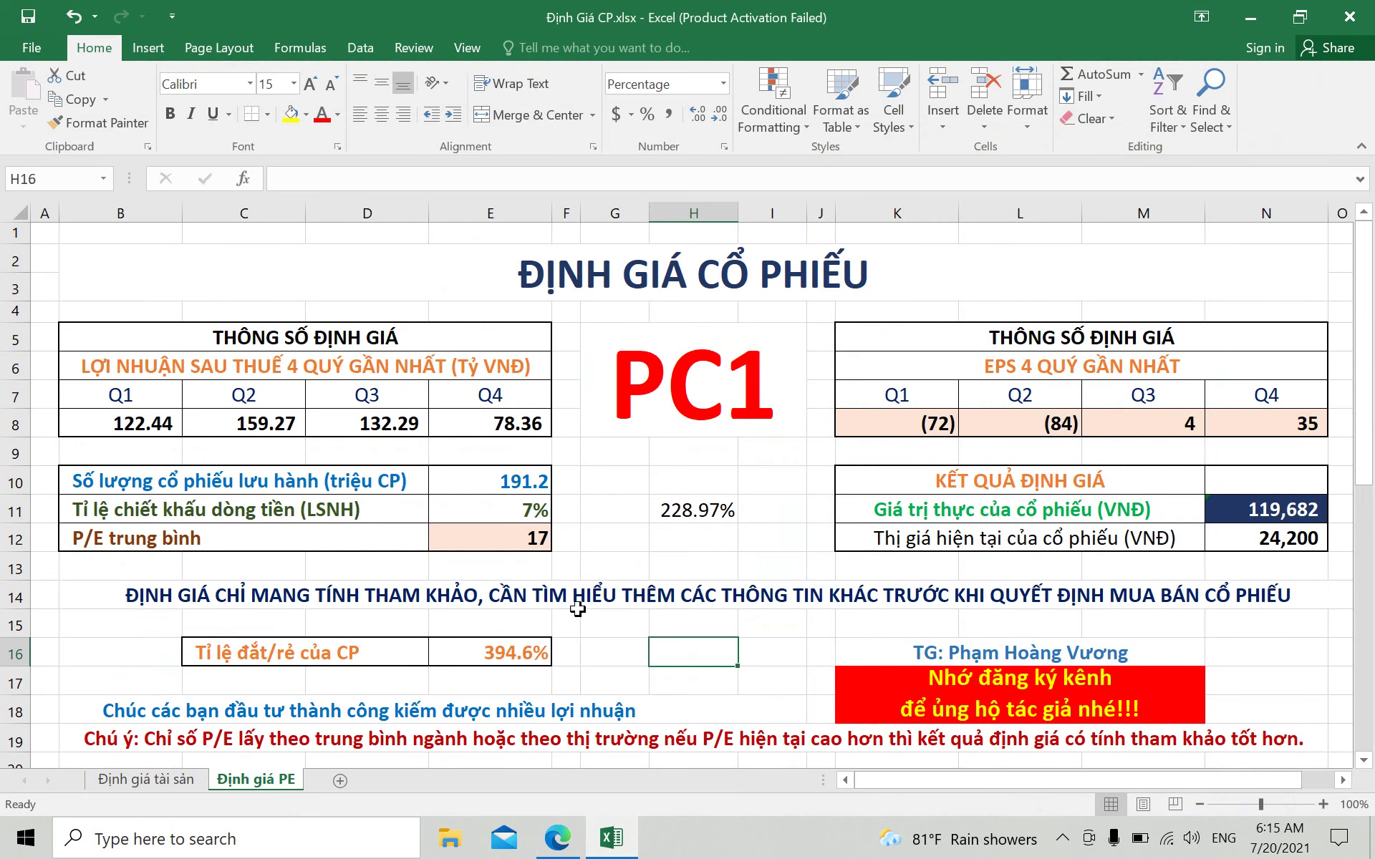
left_click(890, 422)
type("2")
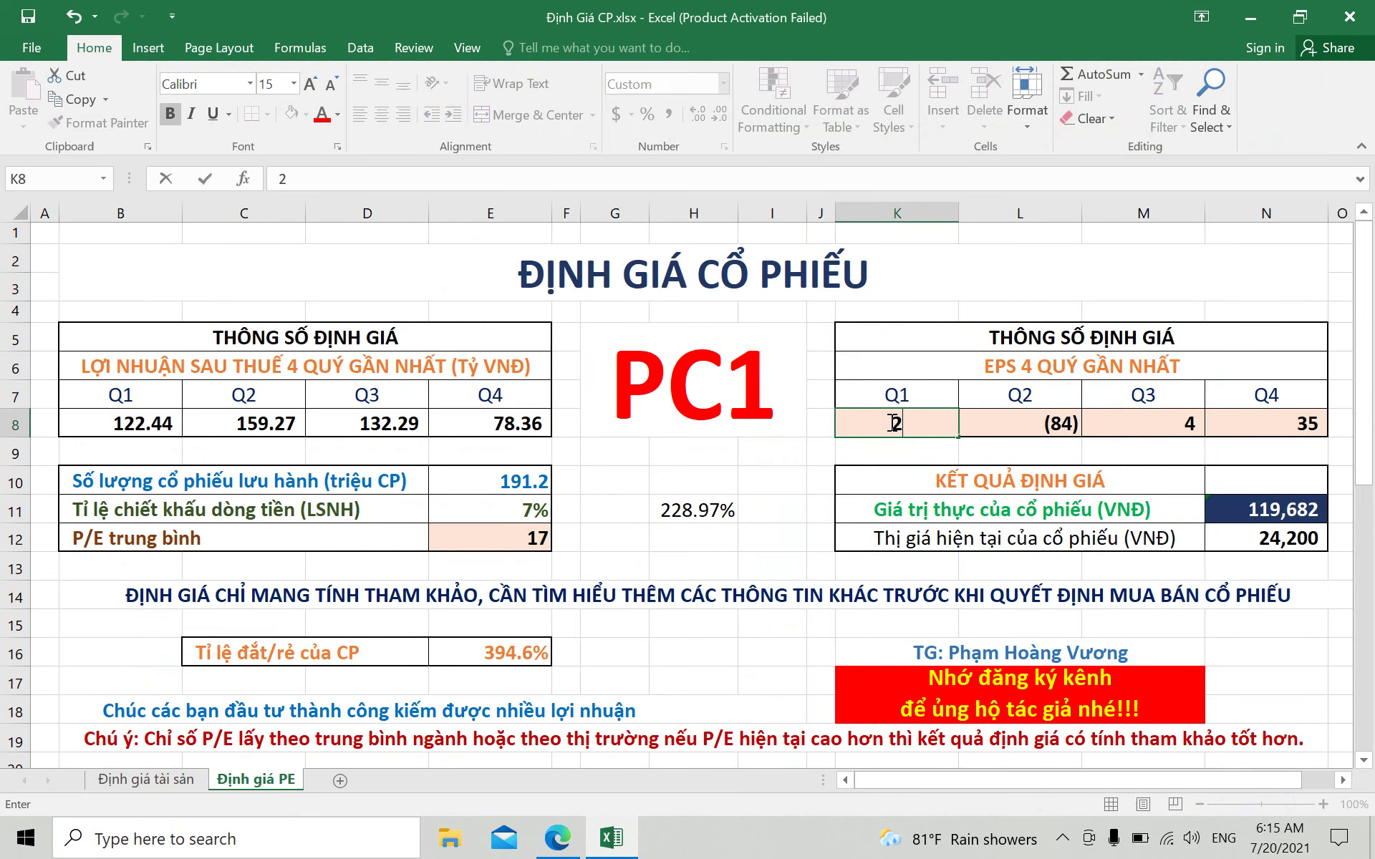
type("169")
left_click(992, 428)
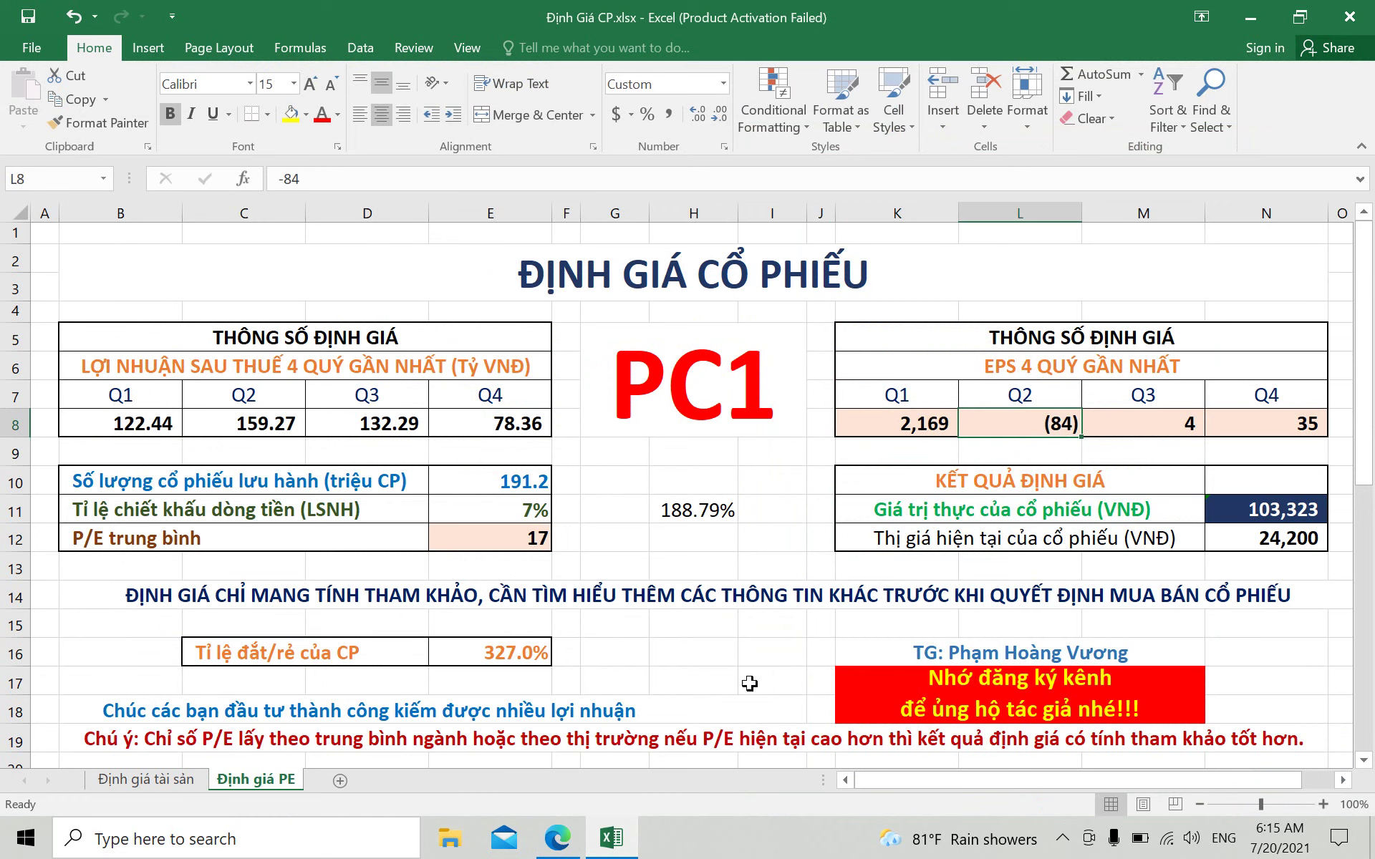
- Check PC1's Q3/2020 four-quarter EPS on Vietstock in Edge and set Excel's Q2 EPS cell L8 to 2682
left_click(556, 837)
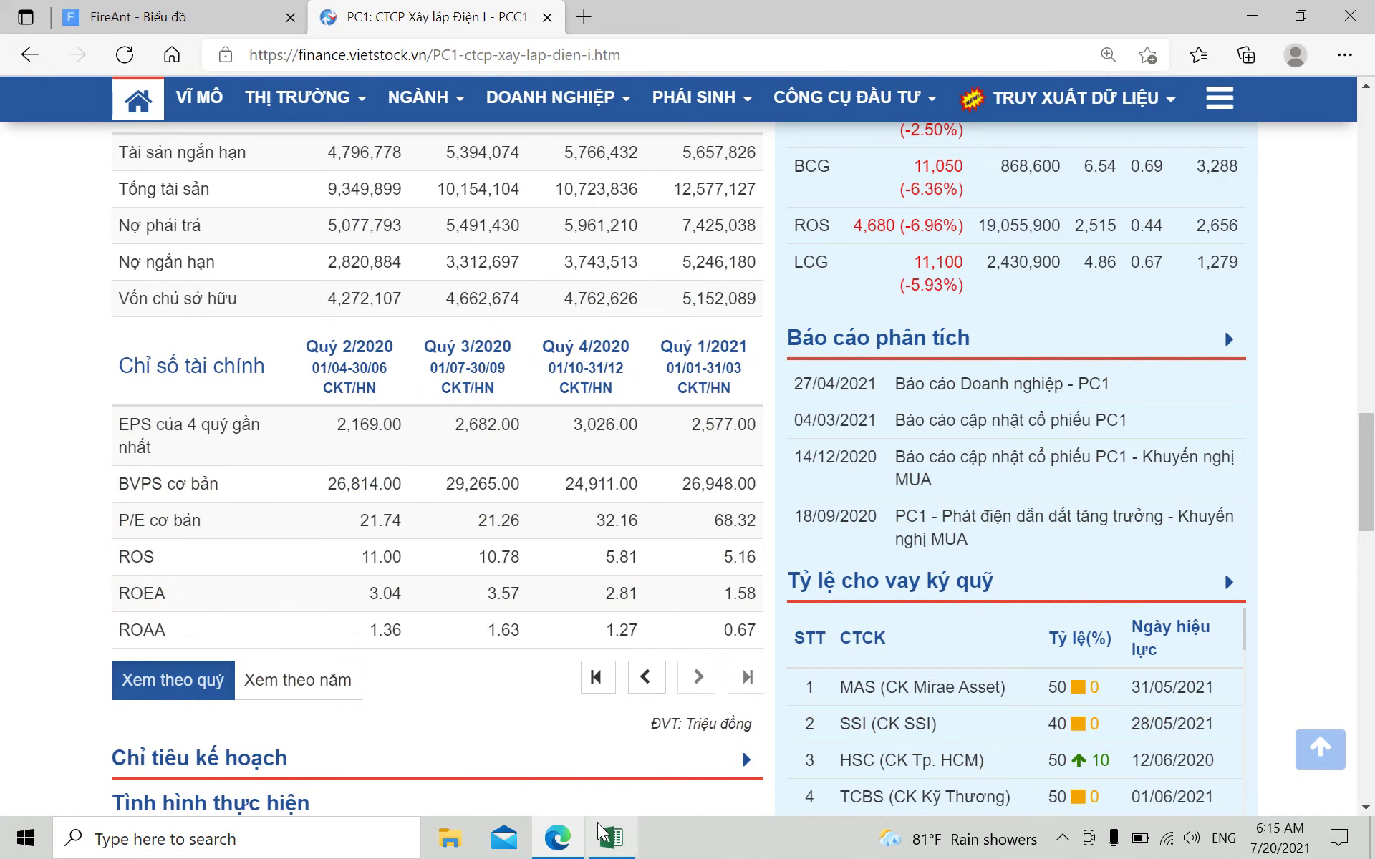
left_click(611, 838)
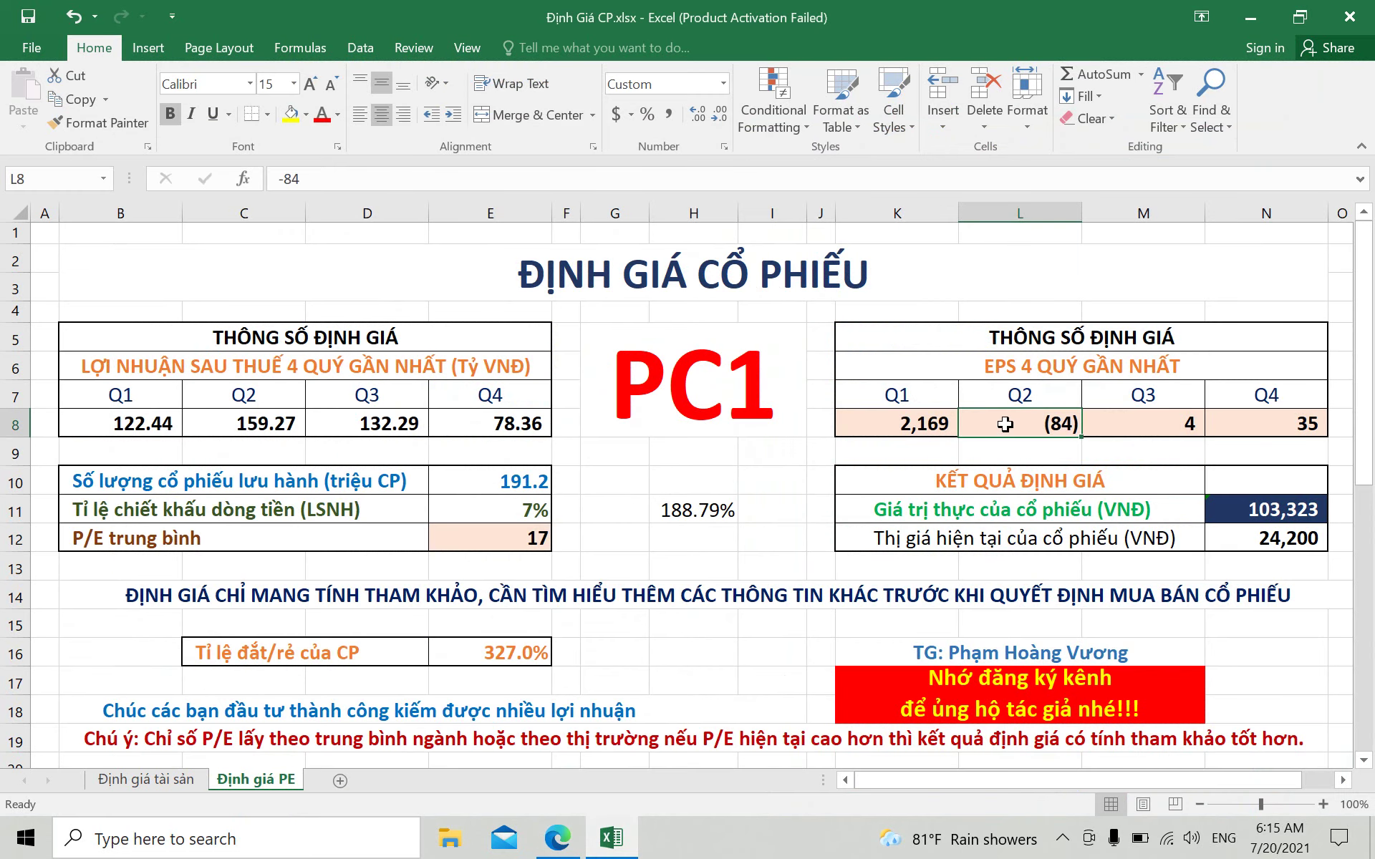
type("2,68")
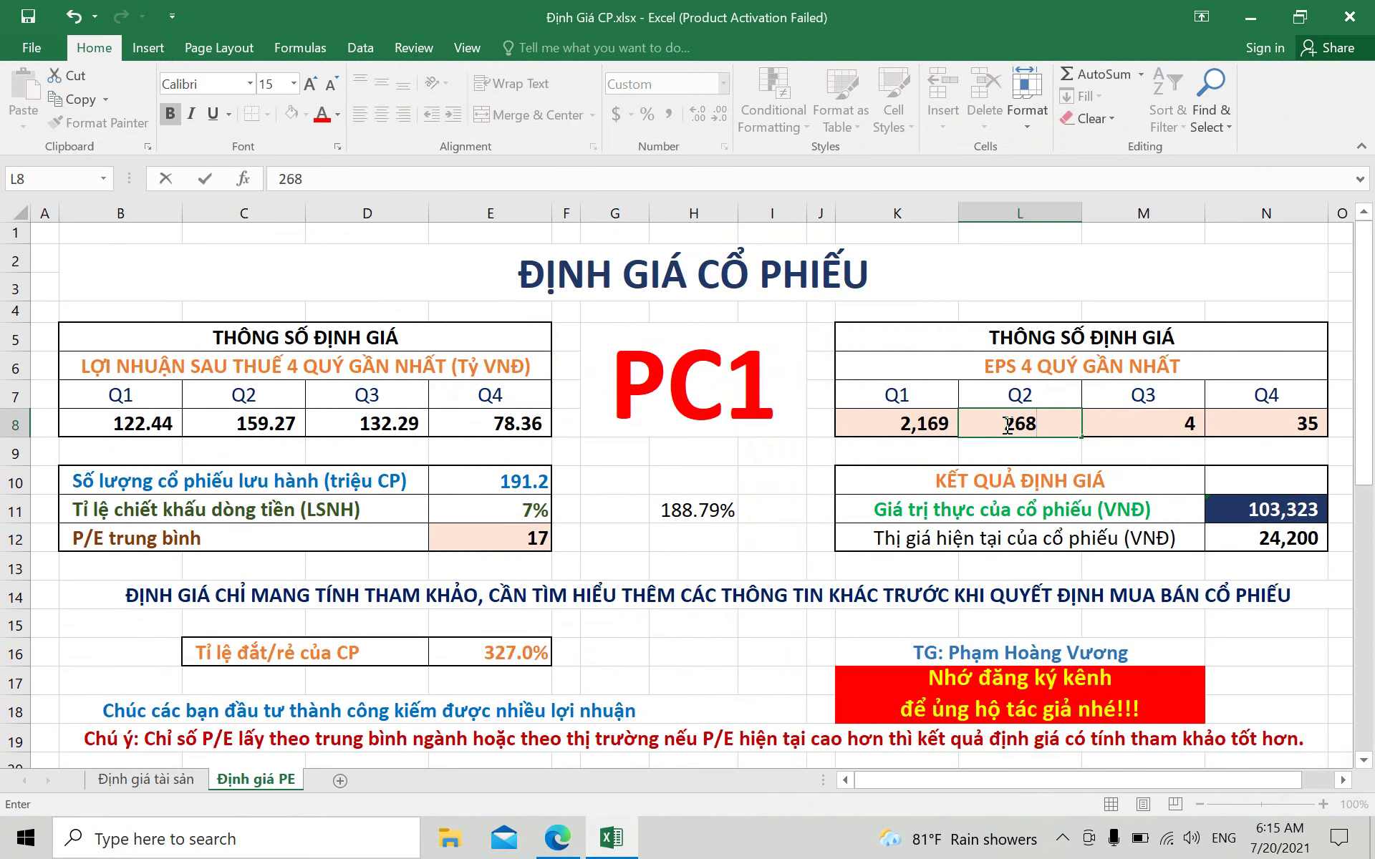
type("2")
key("Tab")
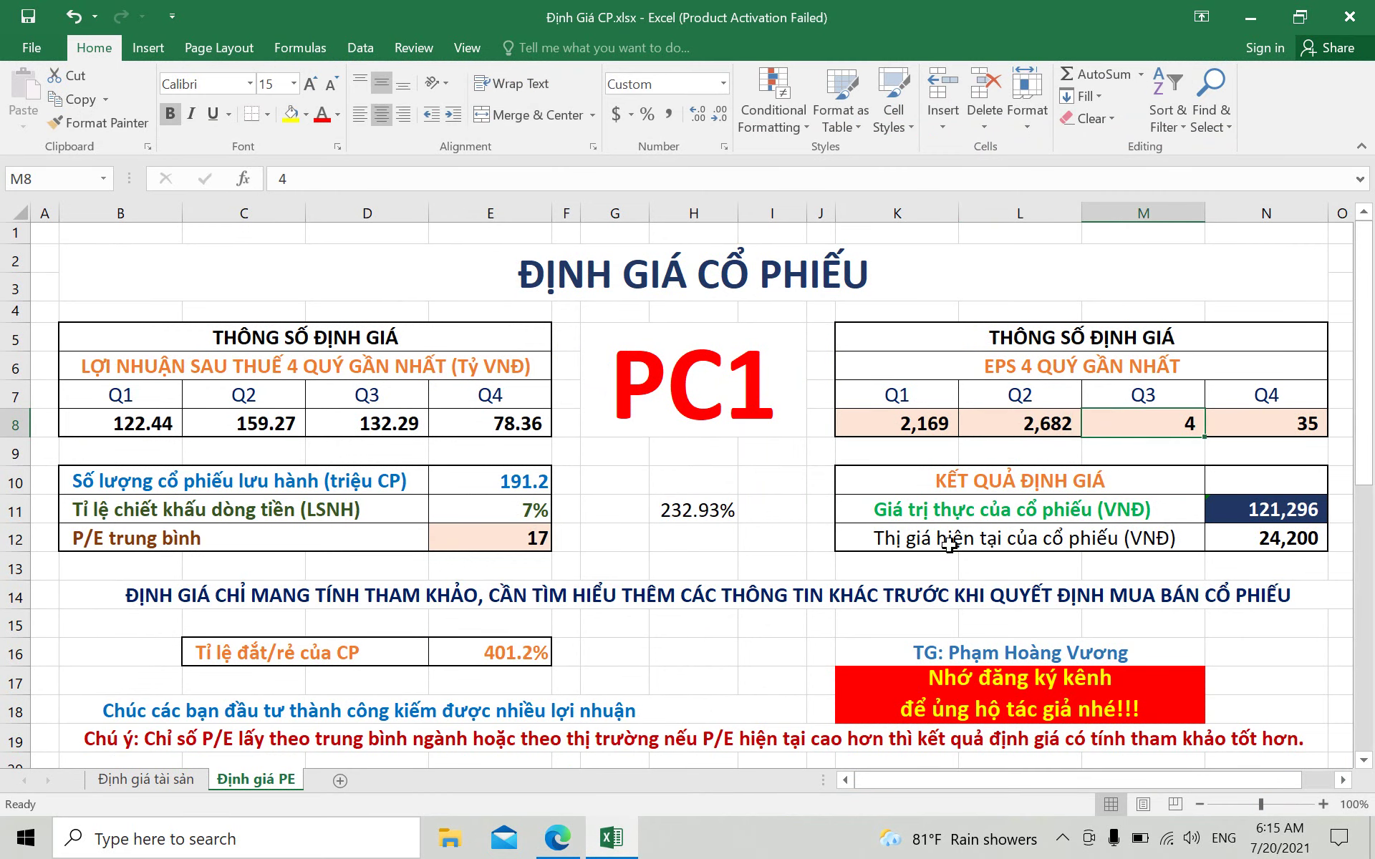
- Check PC1's Q4/2020 four-quarter EPS on Vietstock in Edge and set Excel's Q3 EPS cell M8 to 3026
left_click(577, 834)
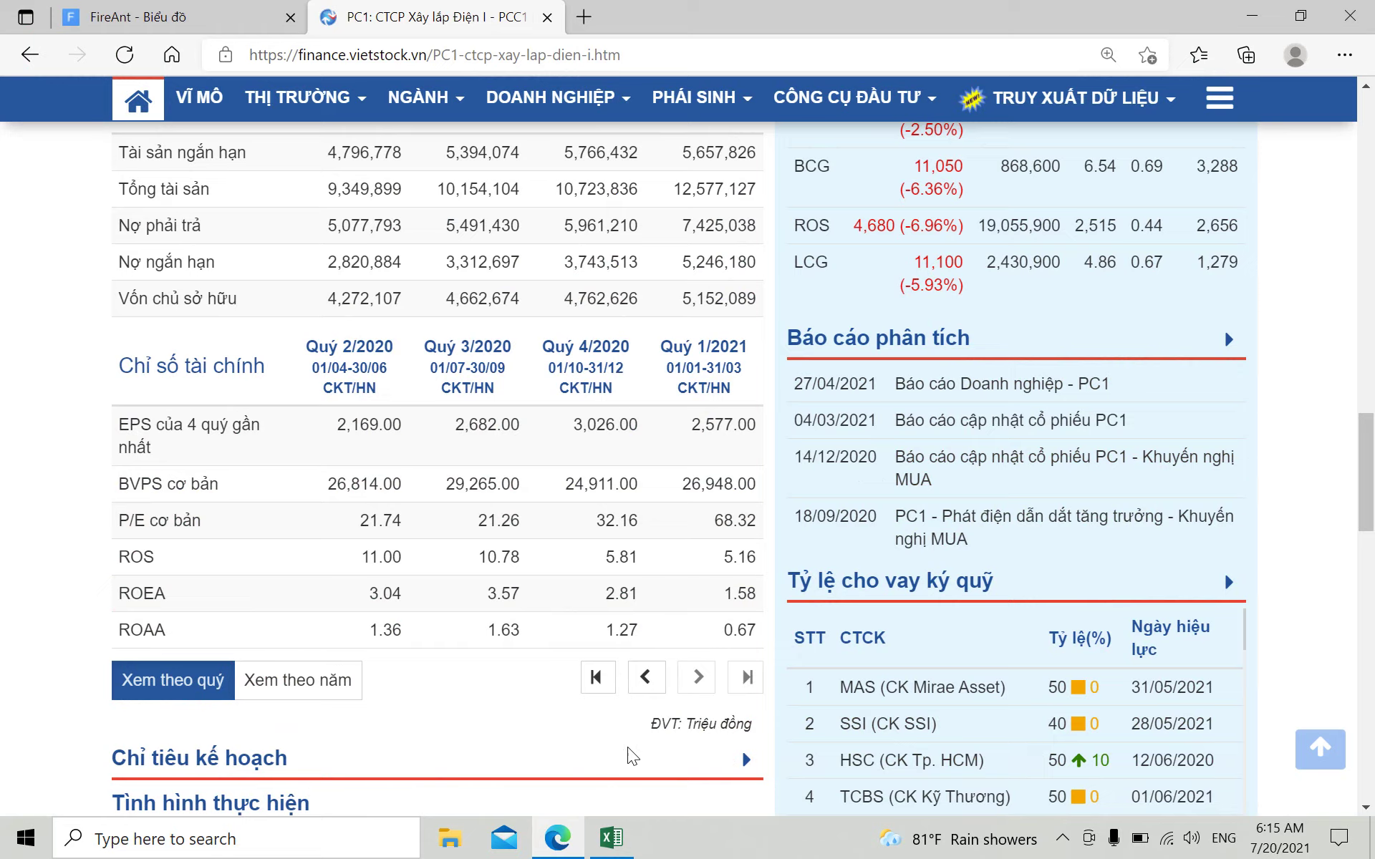
left_click(614, 836)
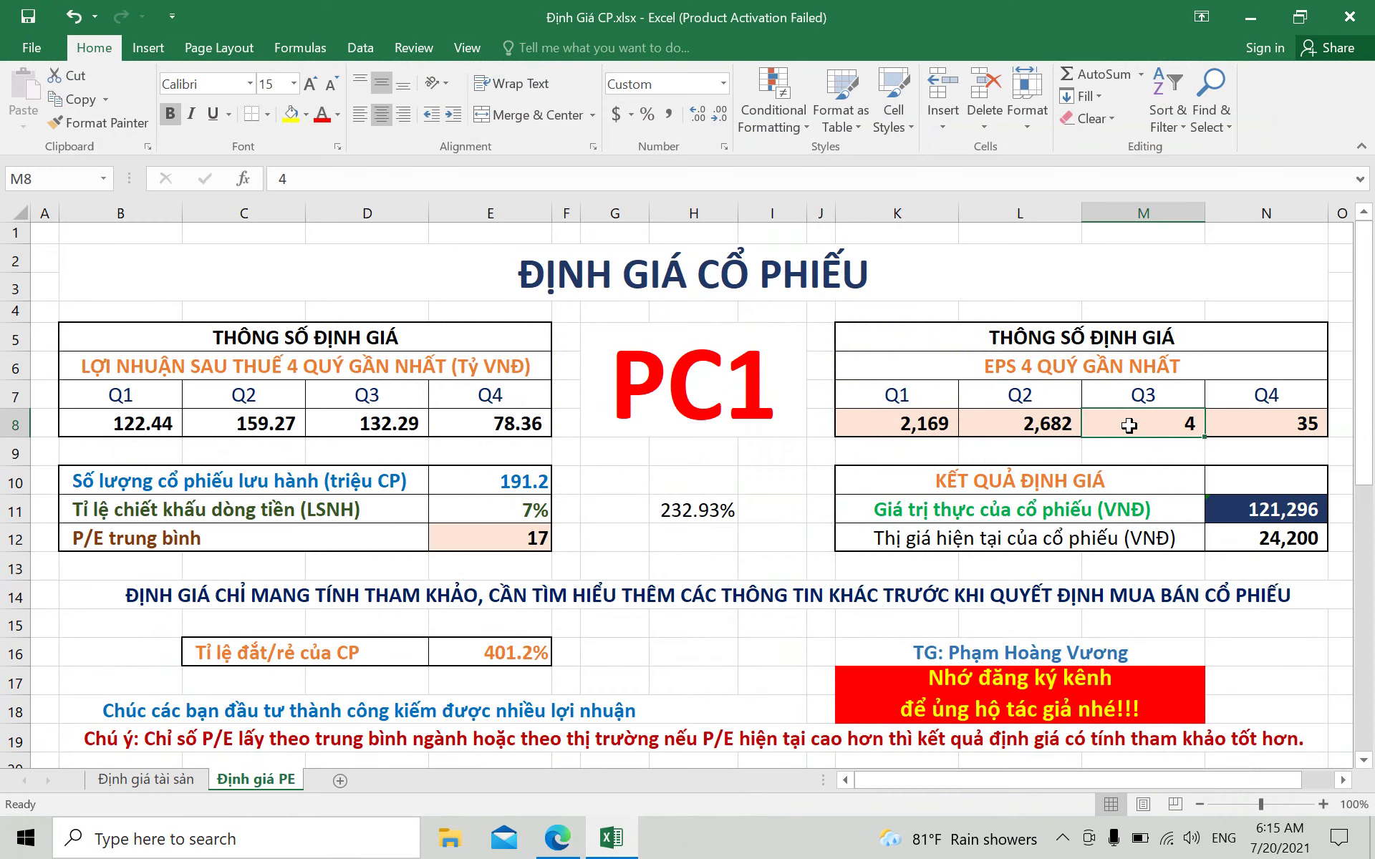
type("302")
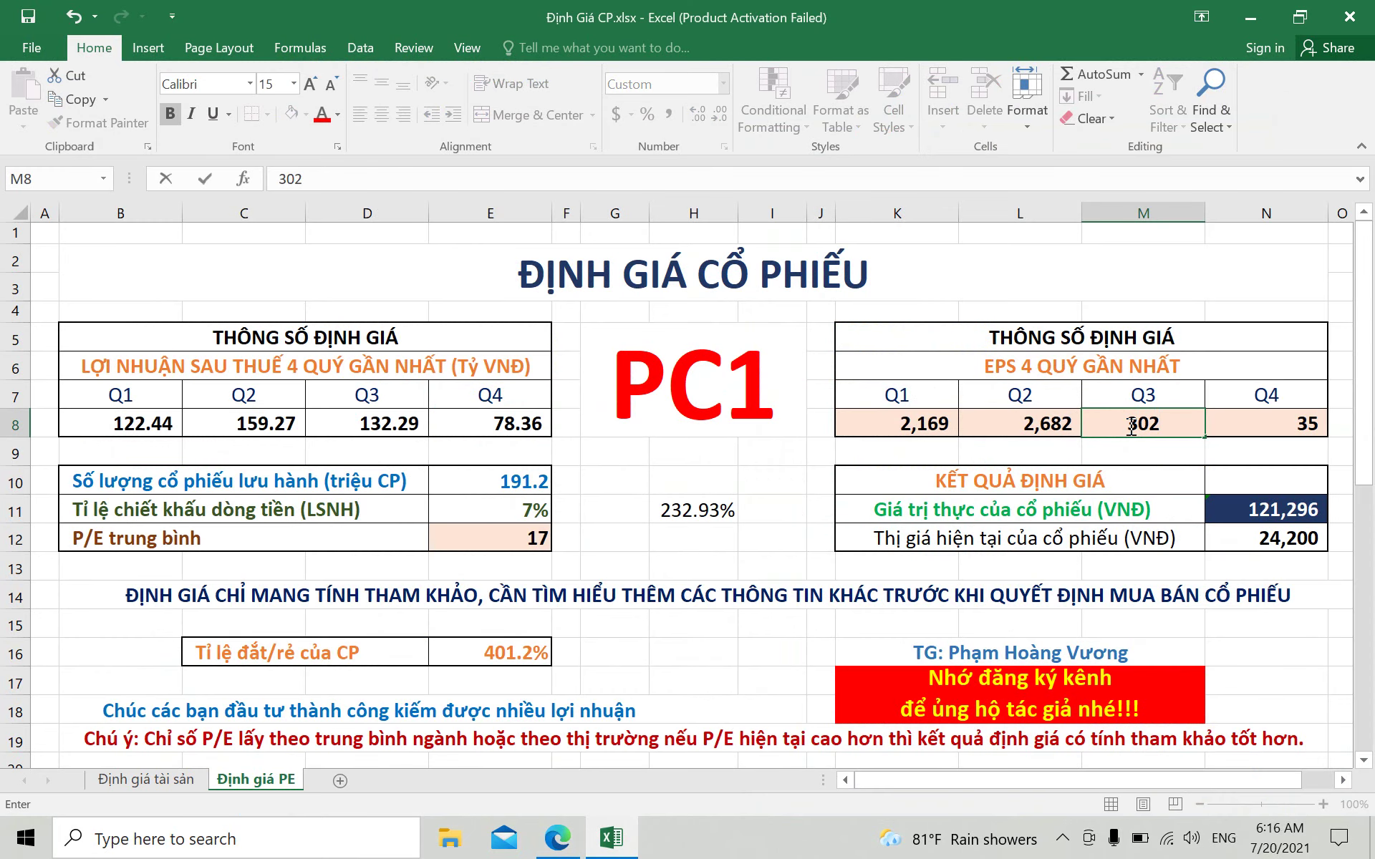
type("6")
key("Tab")
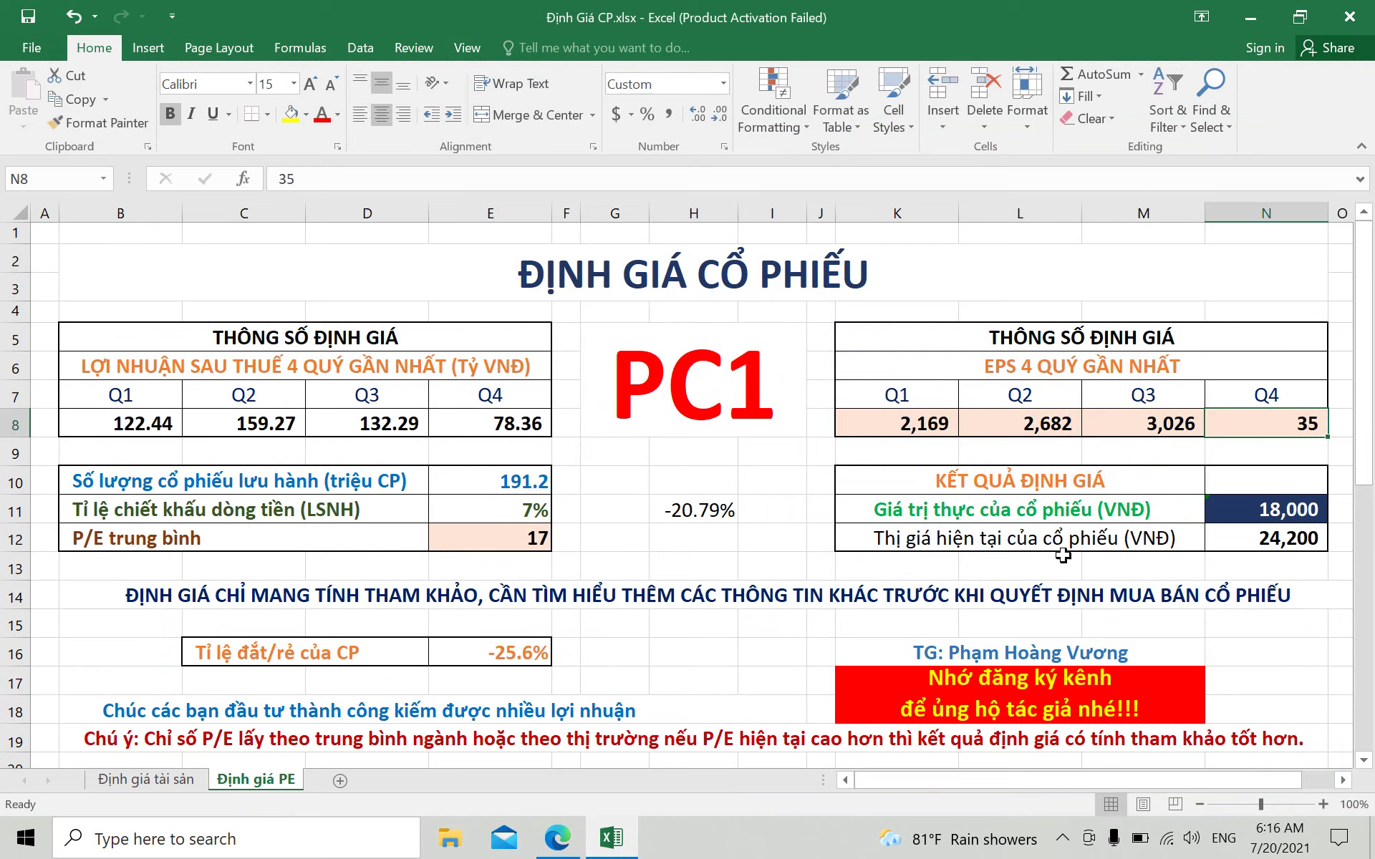
- Check PC1's Q1/2021 four-quarter EPS on Vietstock in Edge and set Excel's Q4 EPS cell N8 to 2577
left_click(575, 849)
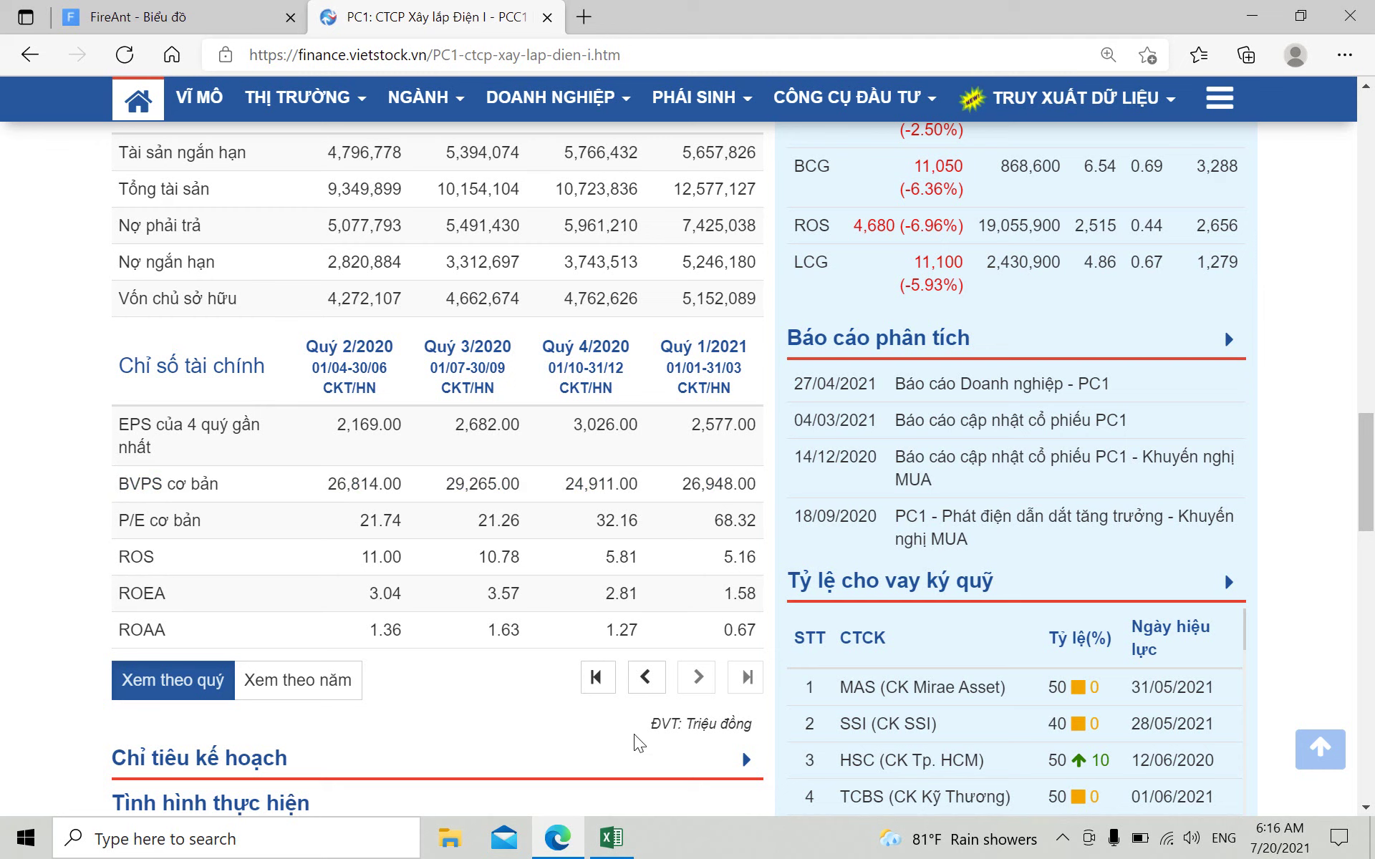
left_click(610, 837)
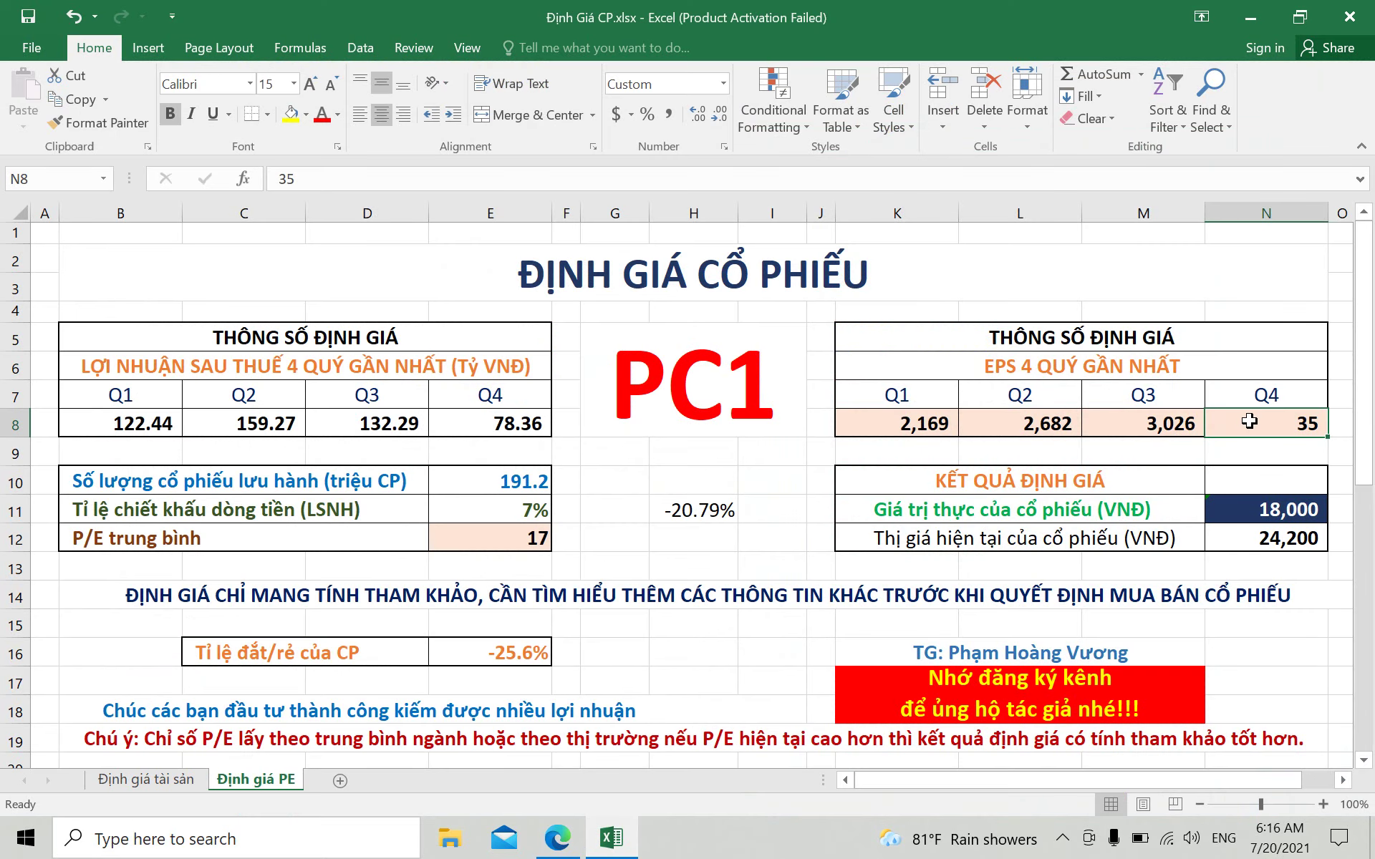
type("2577")
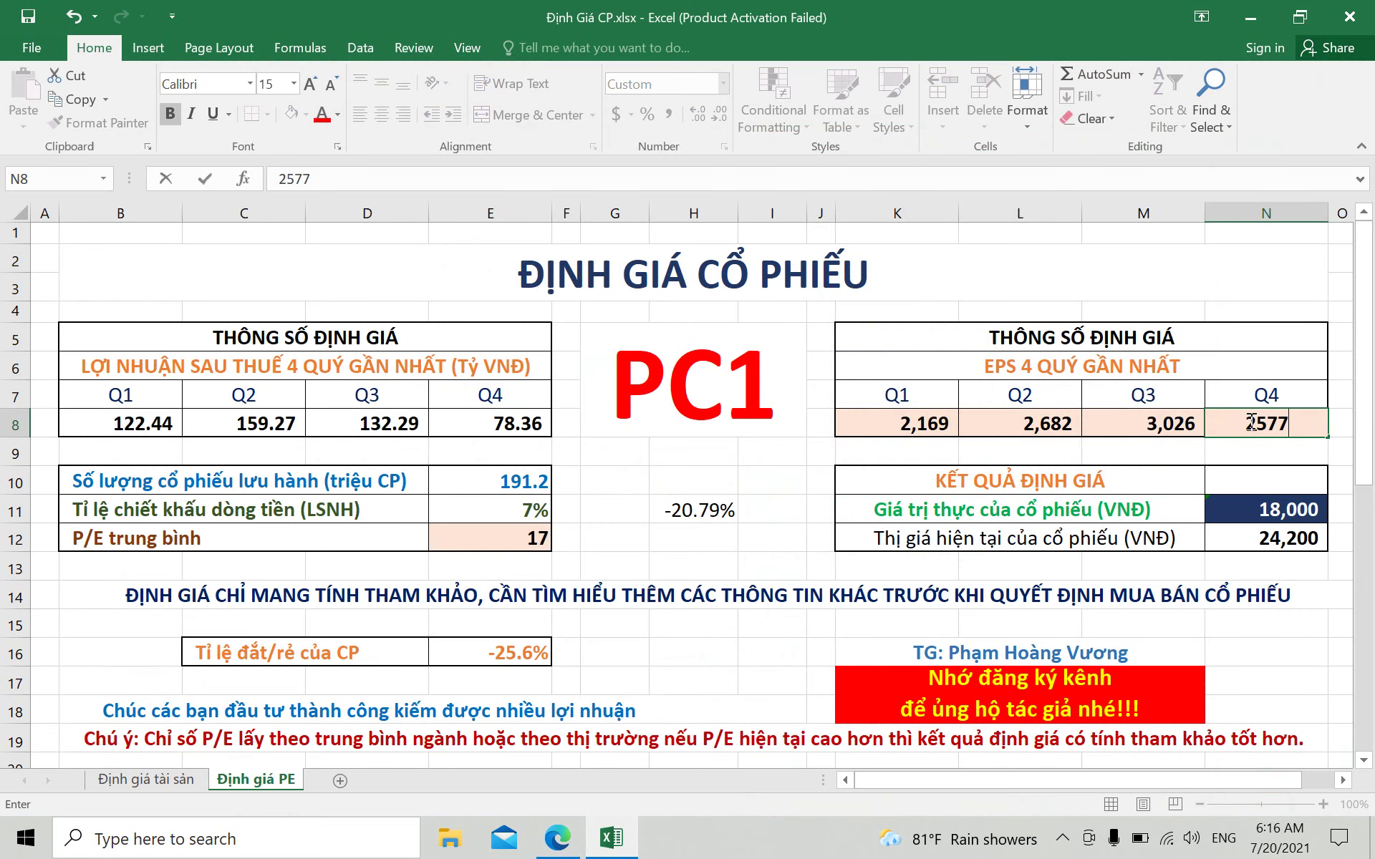
left_click(763, 485)
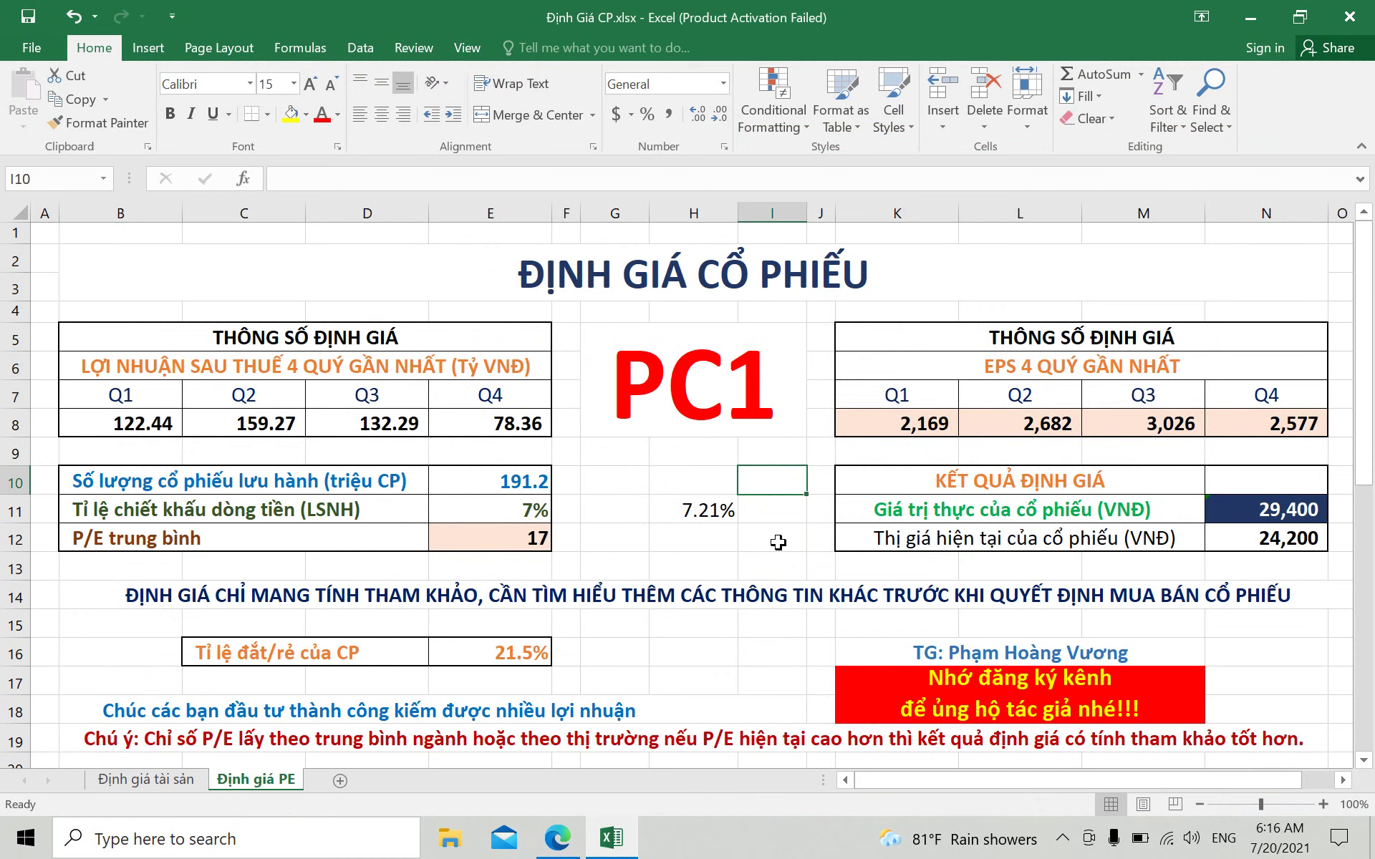
- Look up PC1's P/E on the FireAnt chart page in Edge and set Excel's P/E trung bình cell E12 to 9.4
left_click(573, 843)
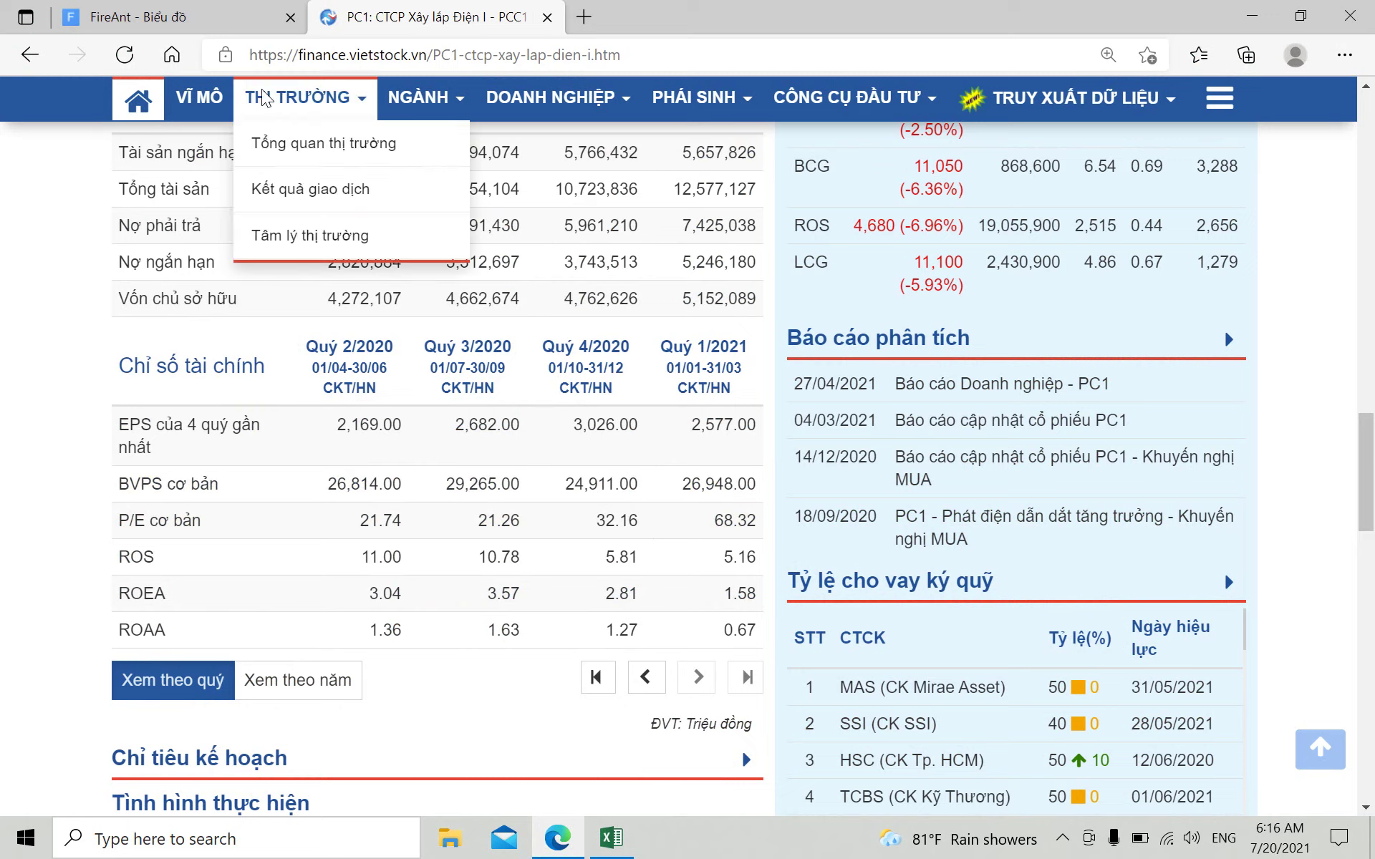
left_click(179, 16)
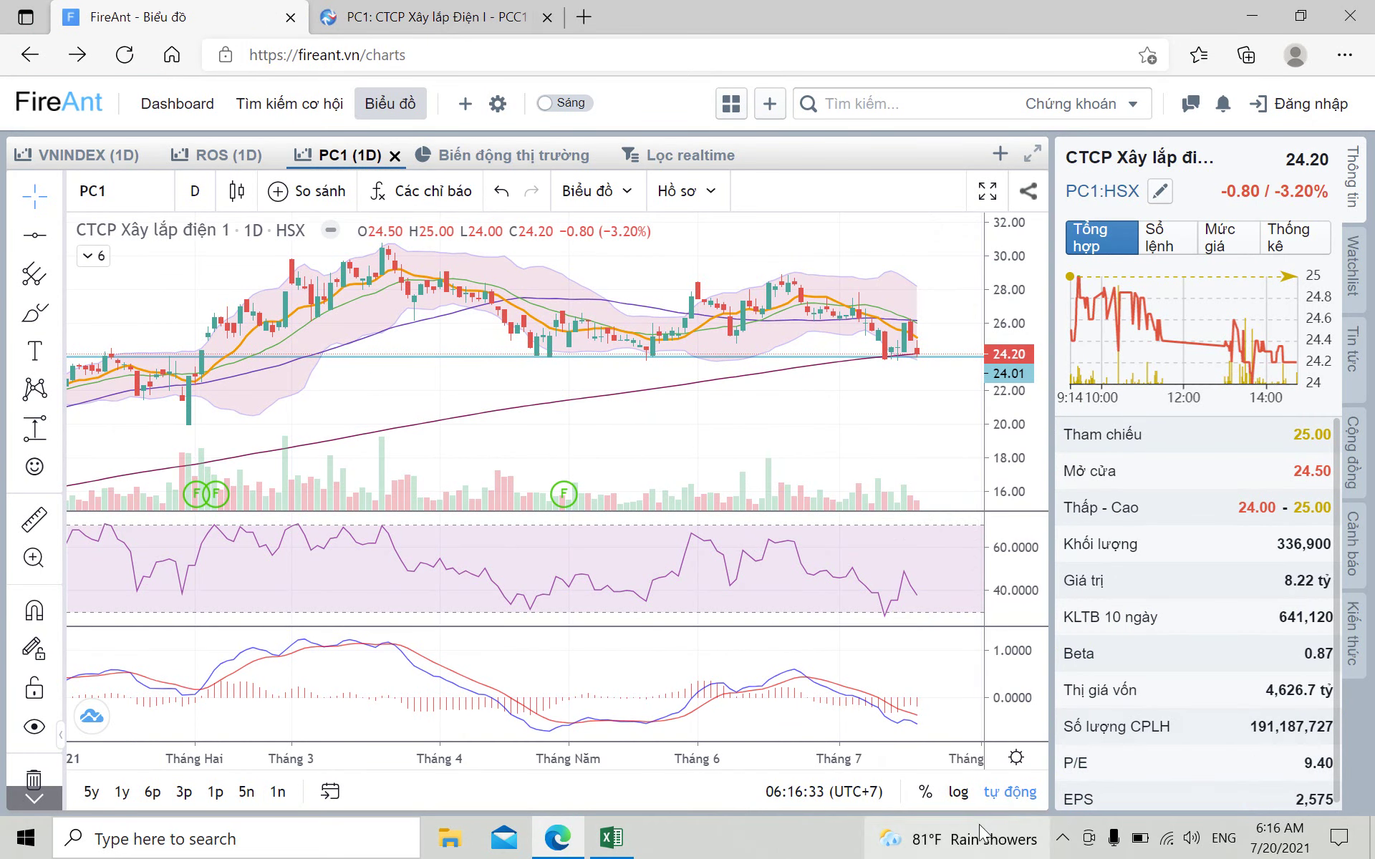
left_click(609, 837)
left_click(521, 541)
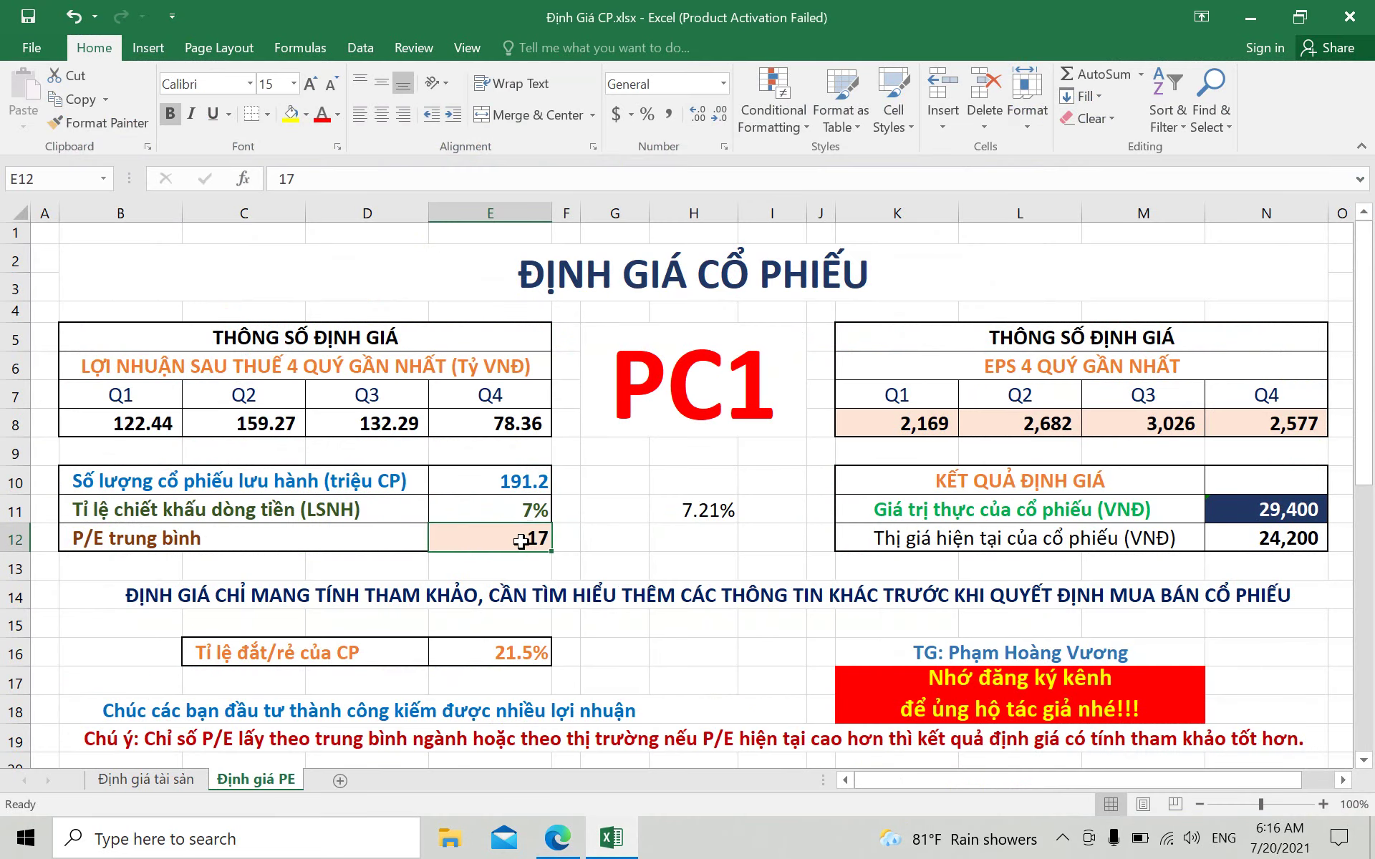
type("9.4")
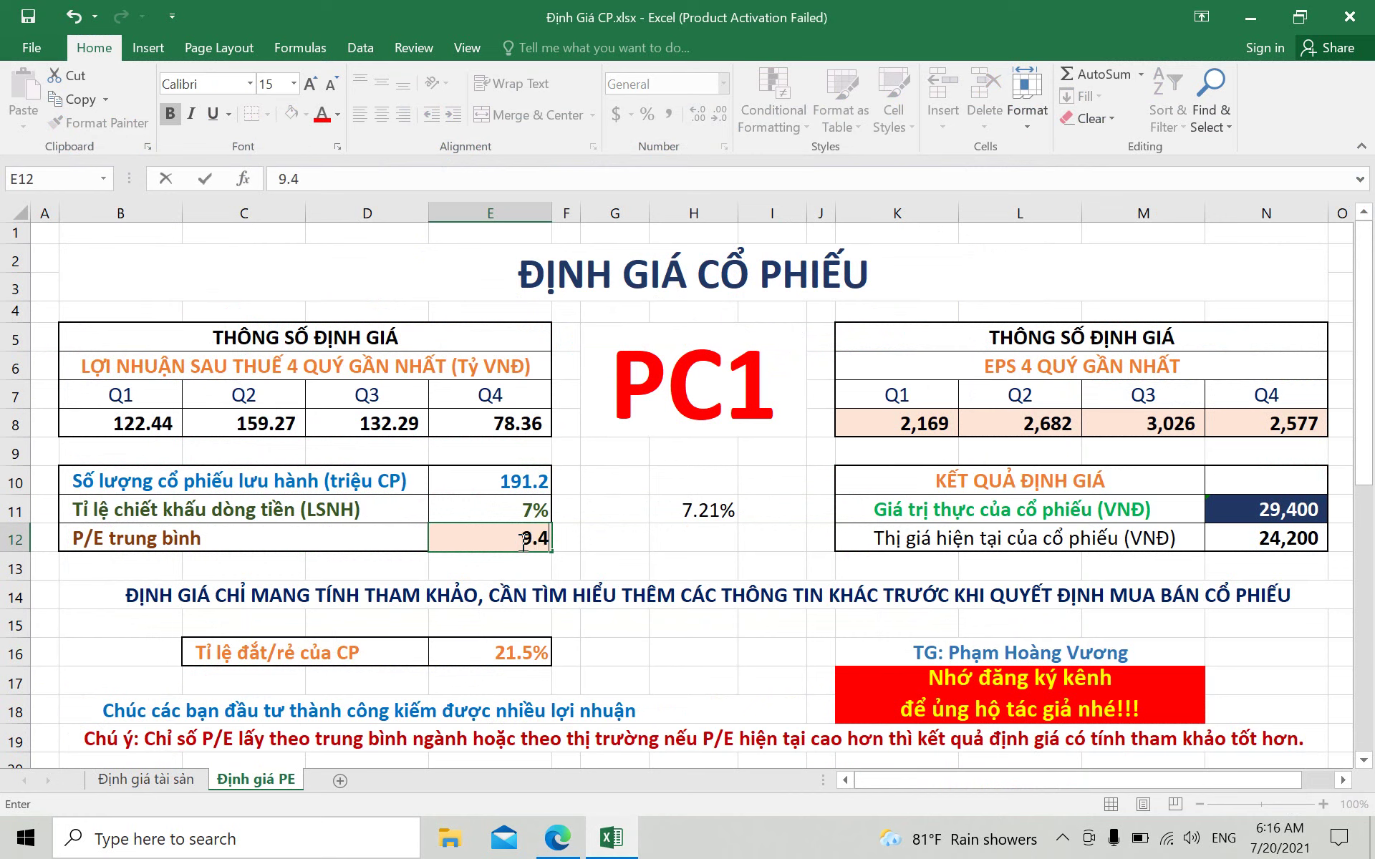
left_click(689, 626)
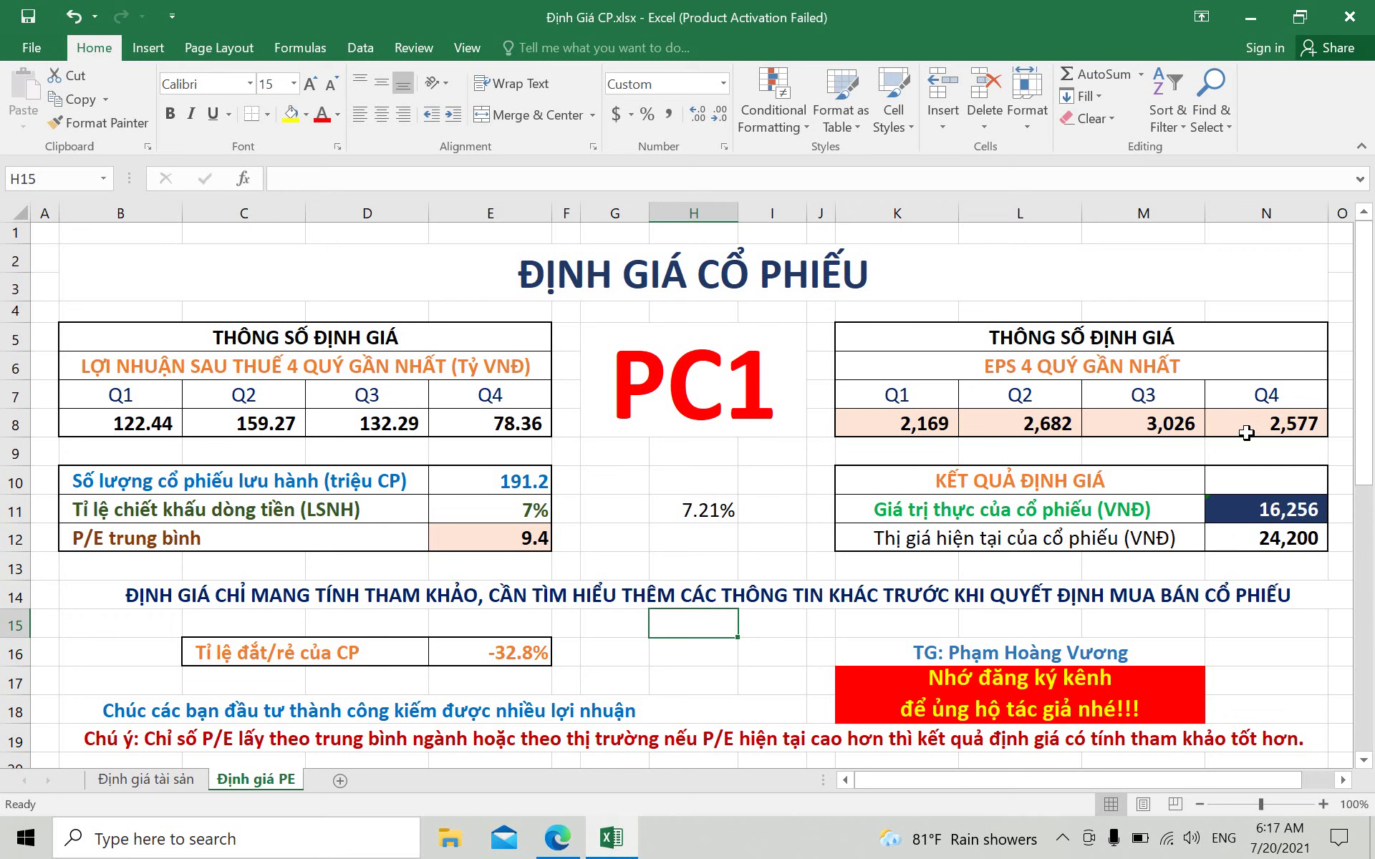
- Try a Q4 EPS of 3200 in cell N8 and replace it with 4000
left_click(1291, 428)
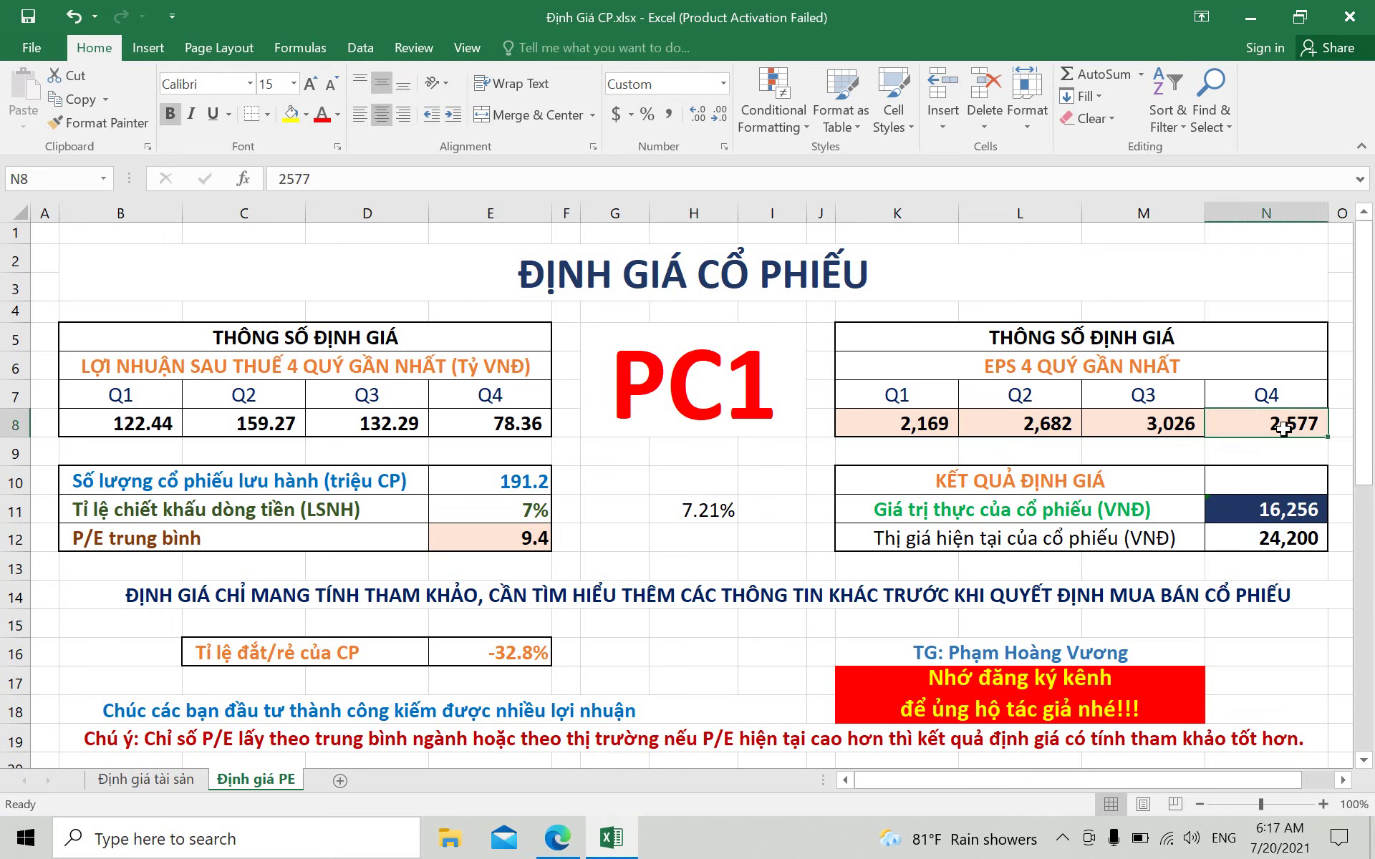
type("3200")
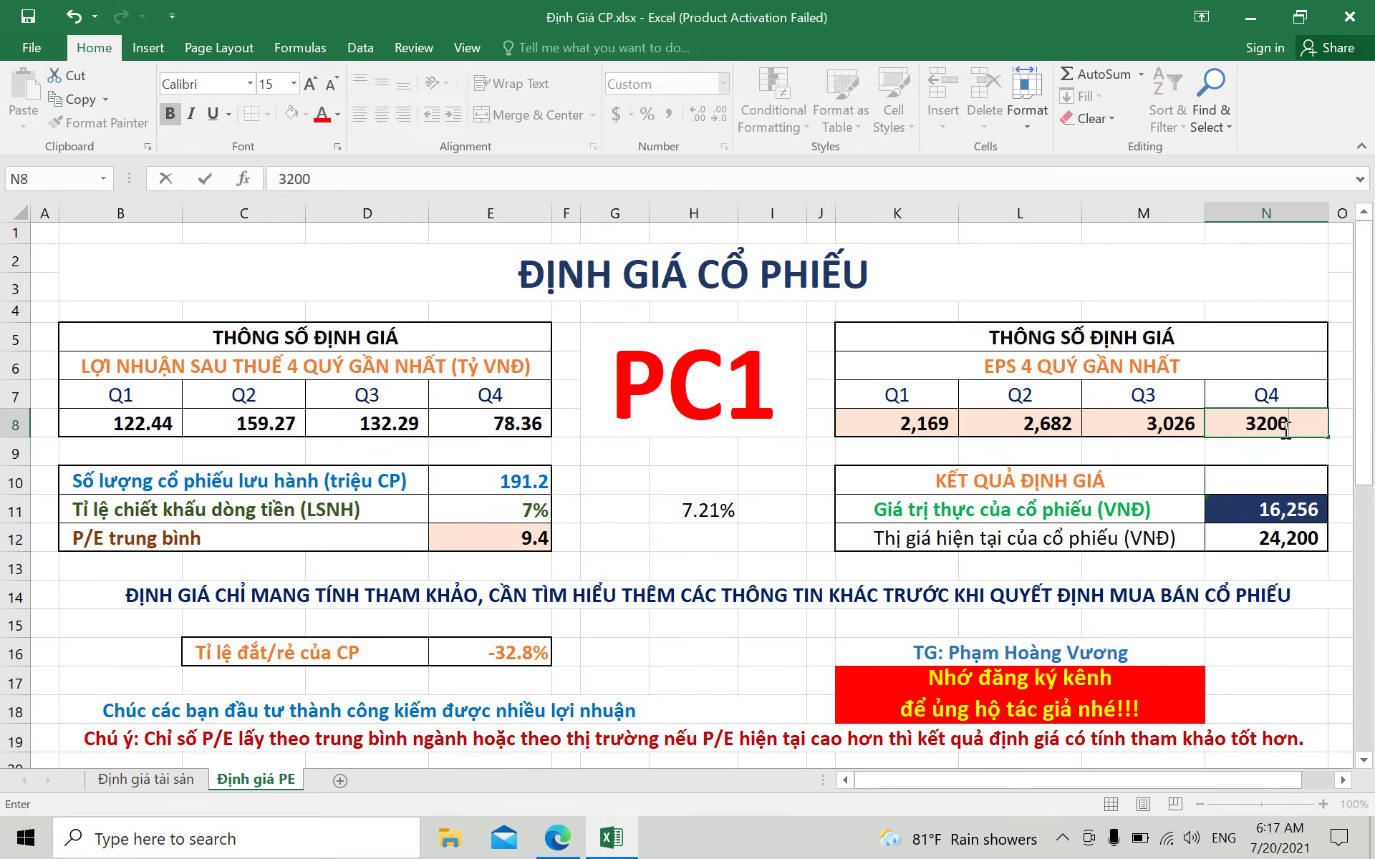
key("Return")
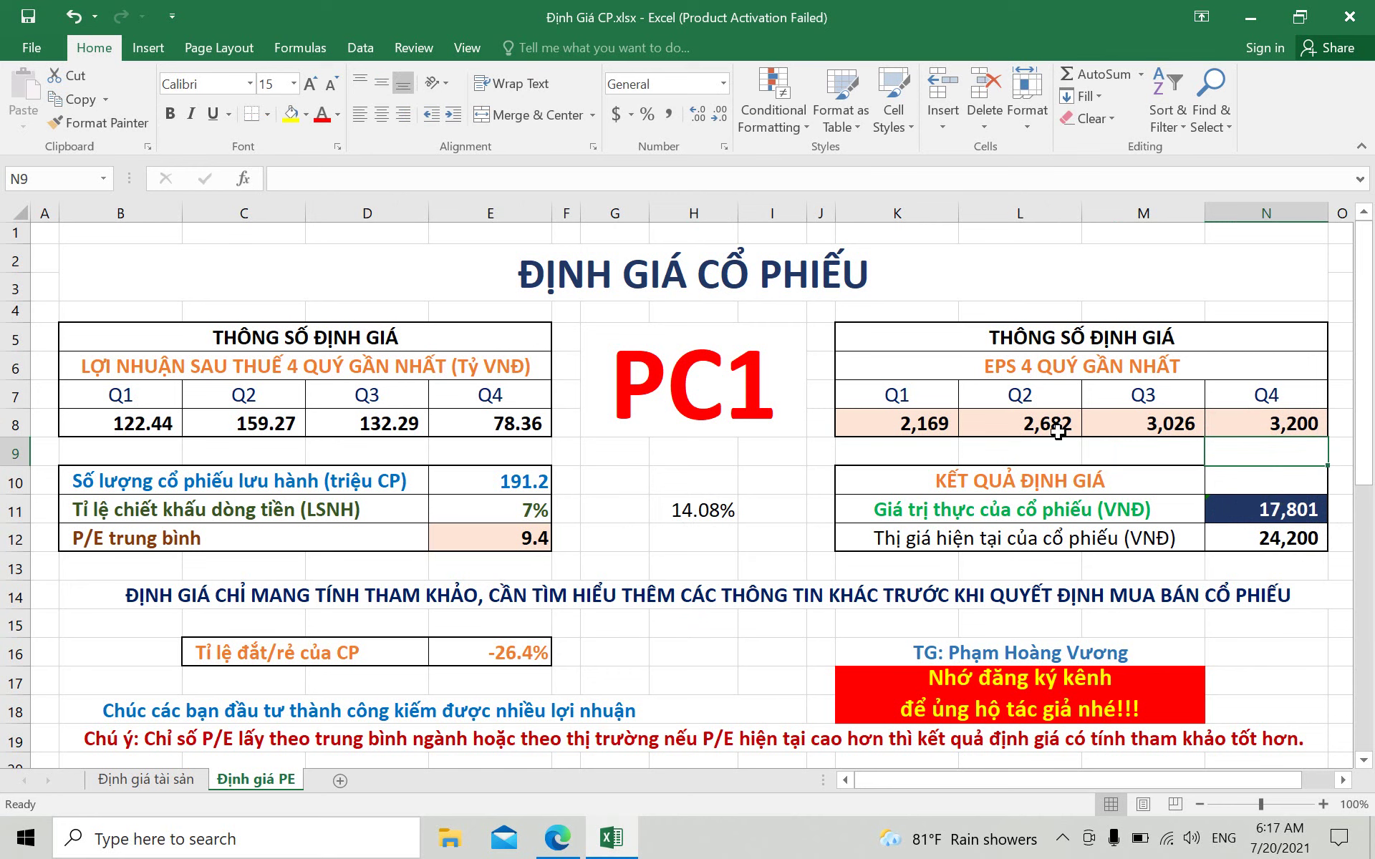
left_click(1288, 423)
type("4000")
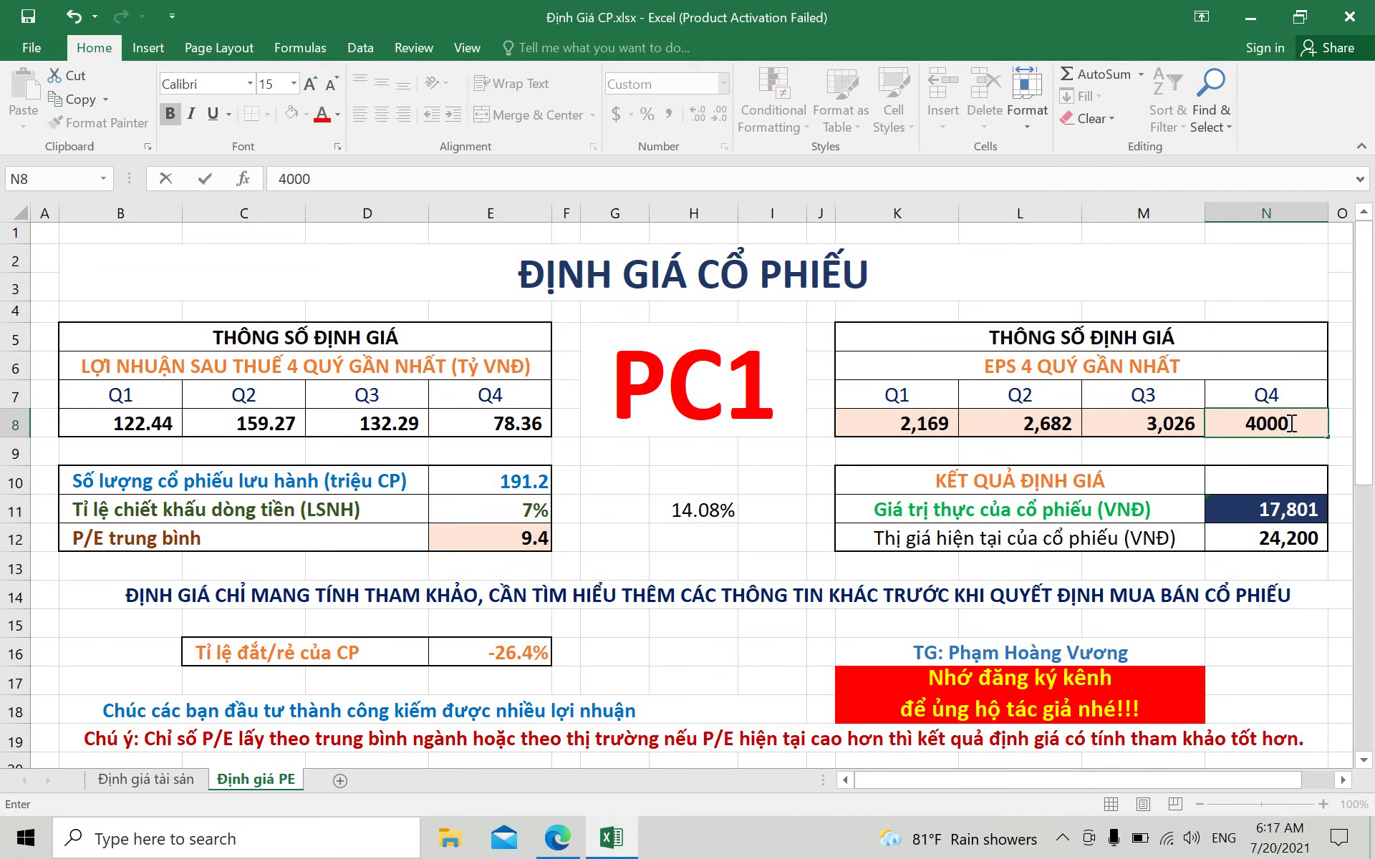
key("Return")
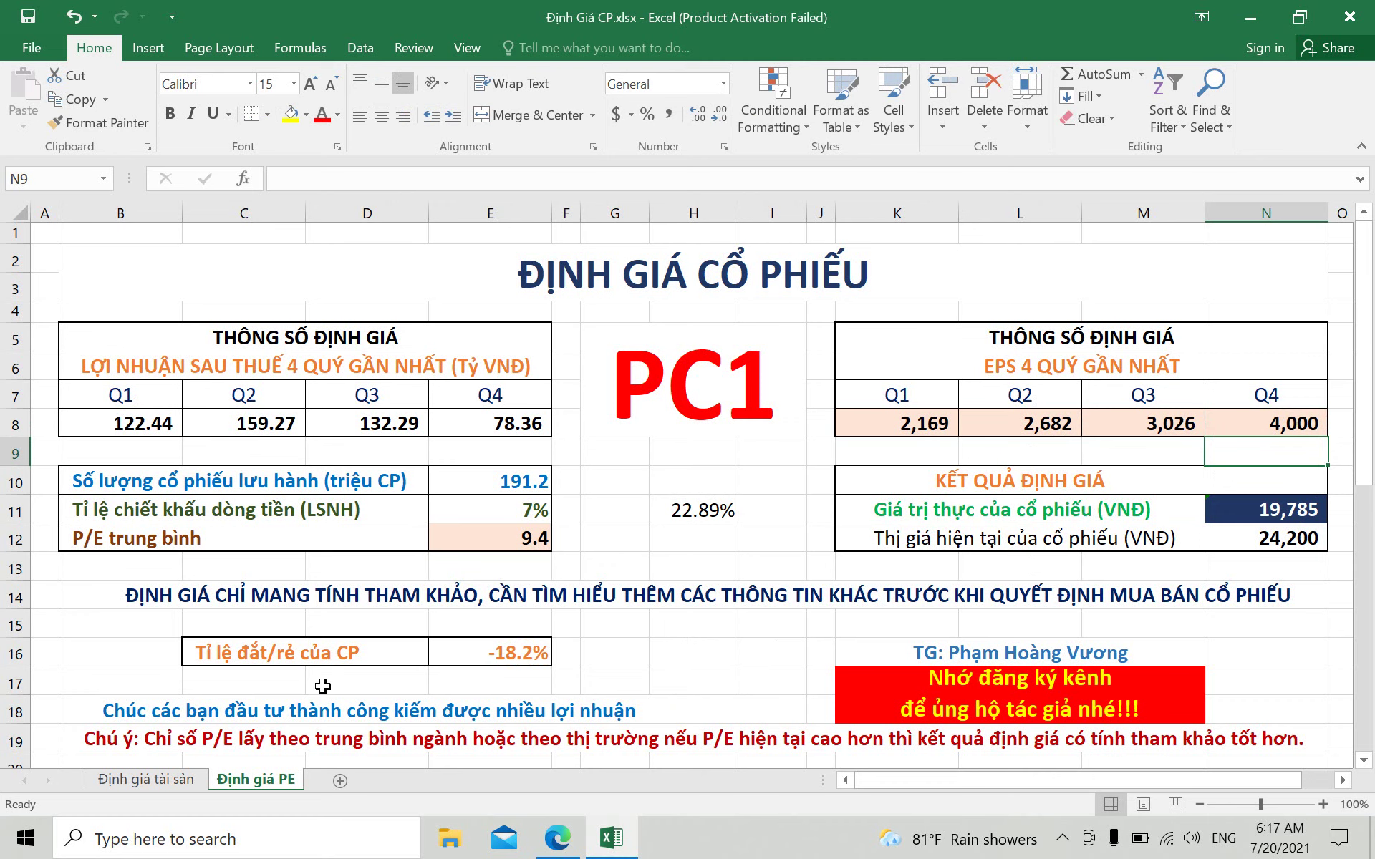
- Display the Định giá tài sản sheet to review PC1's asset-based valuation
left_click(156, 781)
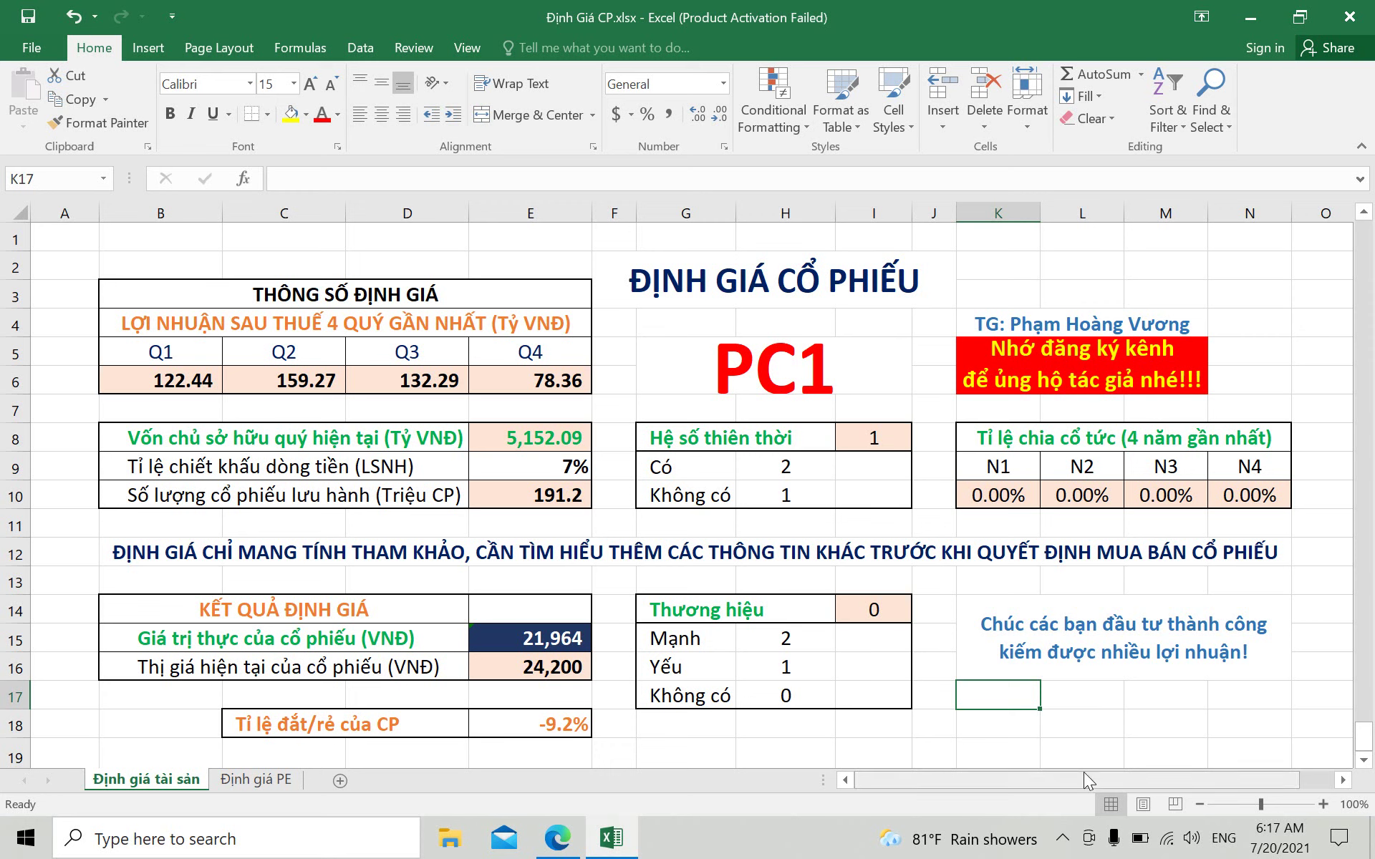
left_click(1088, 702)
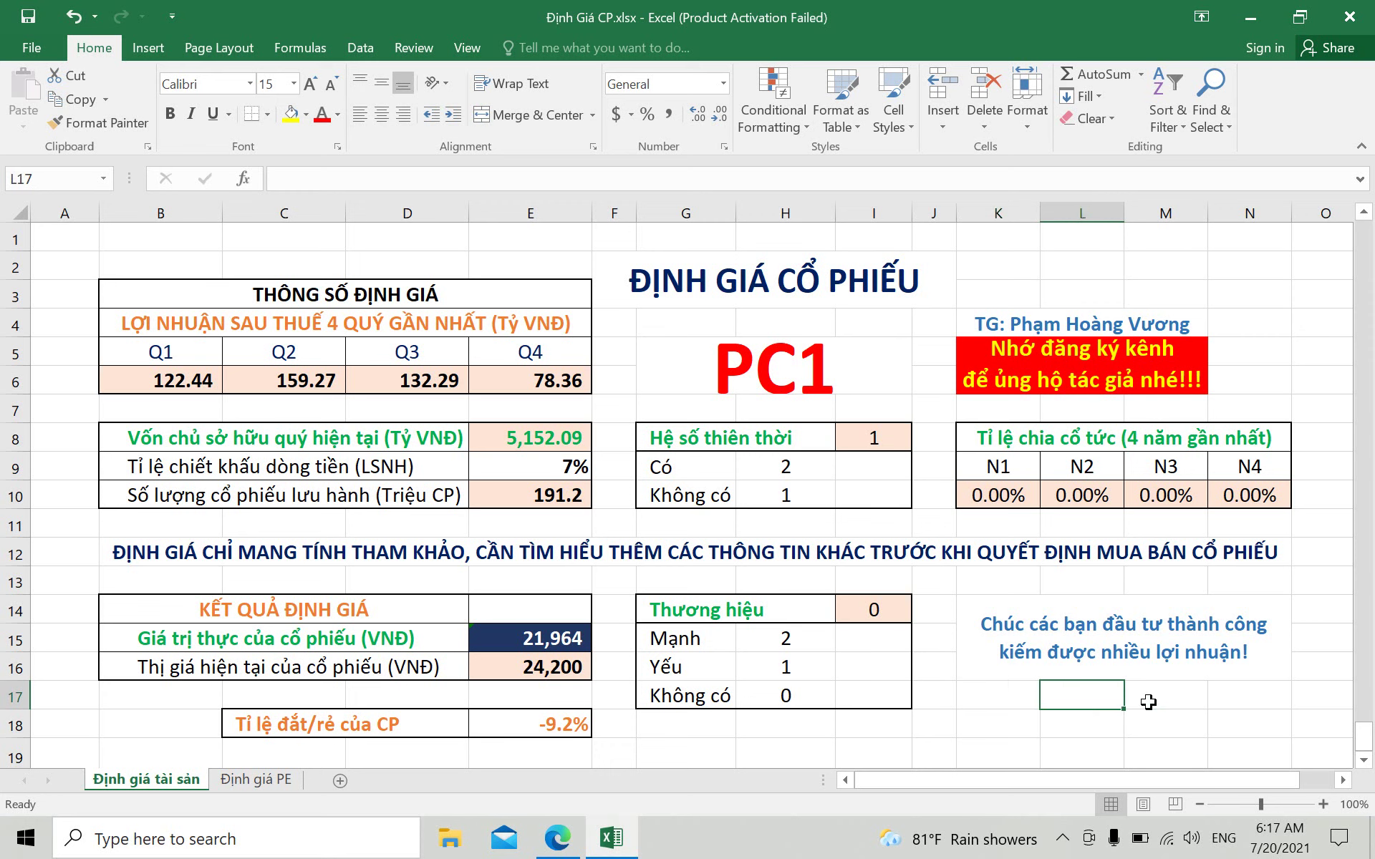
left_click(1149, 704)
left_click(1094, 699)
left_click(1065, 840)
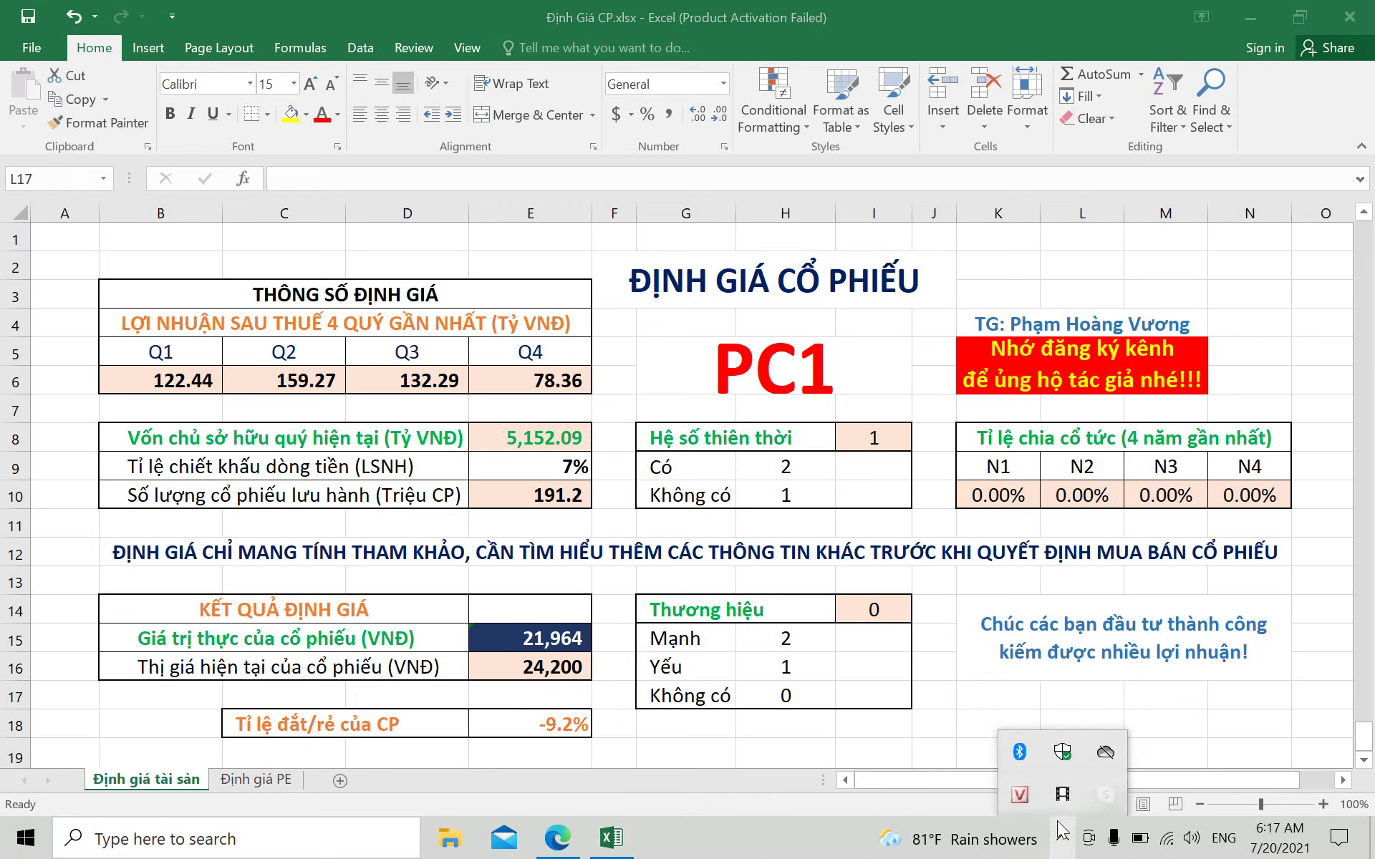